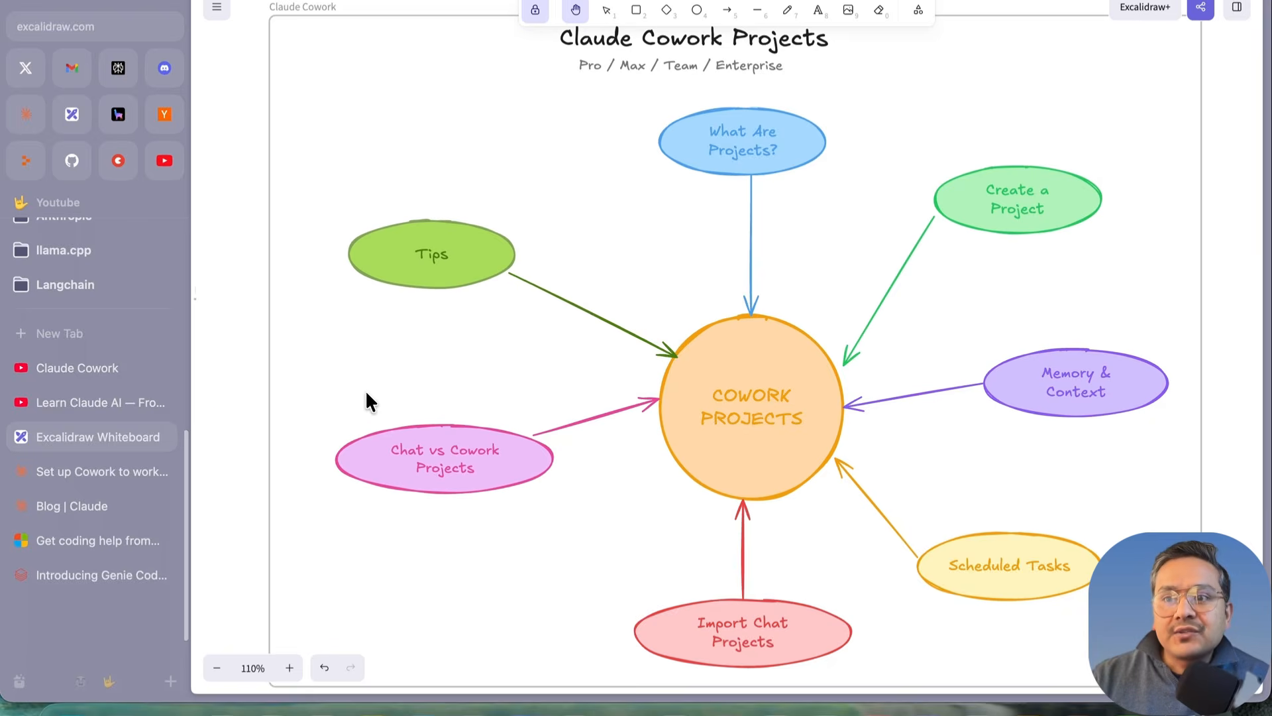
# Step: Browse the Learn Claude AI and Claude Cowork playlists, then bring up Claude Desktop's Cowork home
pyautogui.click(110, 400)
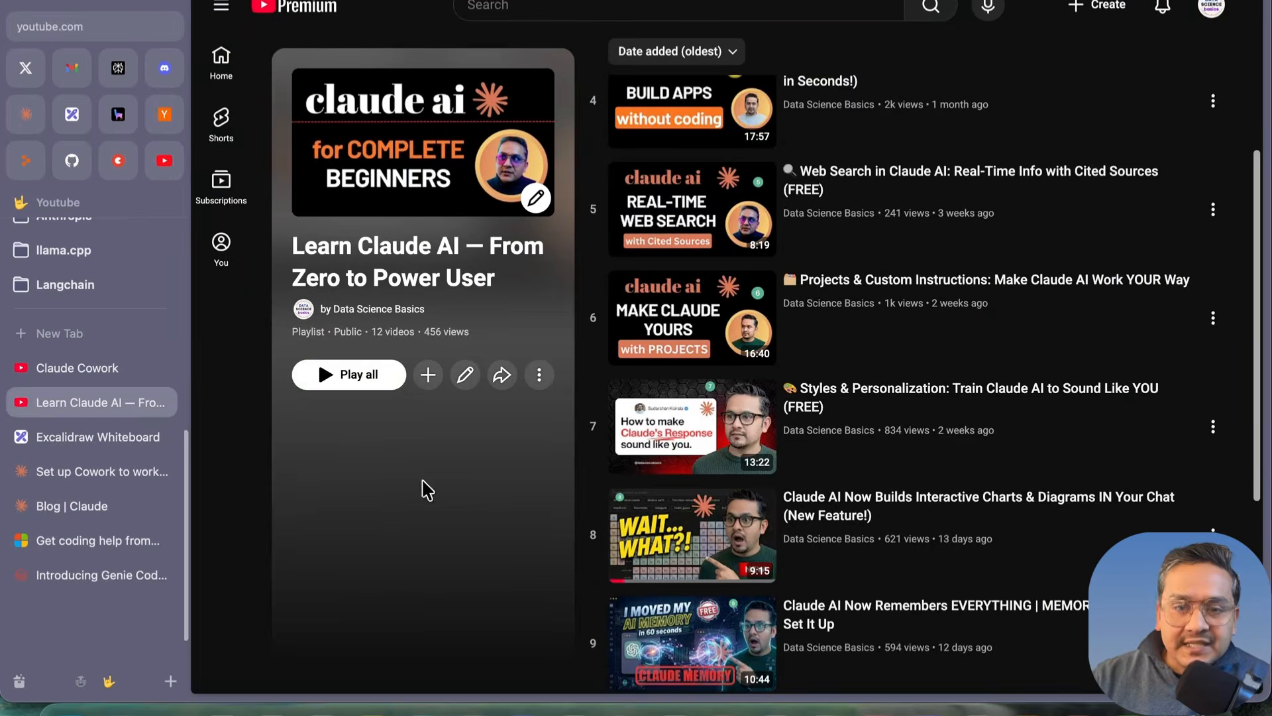
pyautogui.scroll(-5, 894, 455)
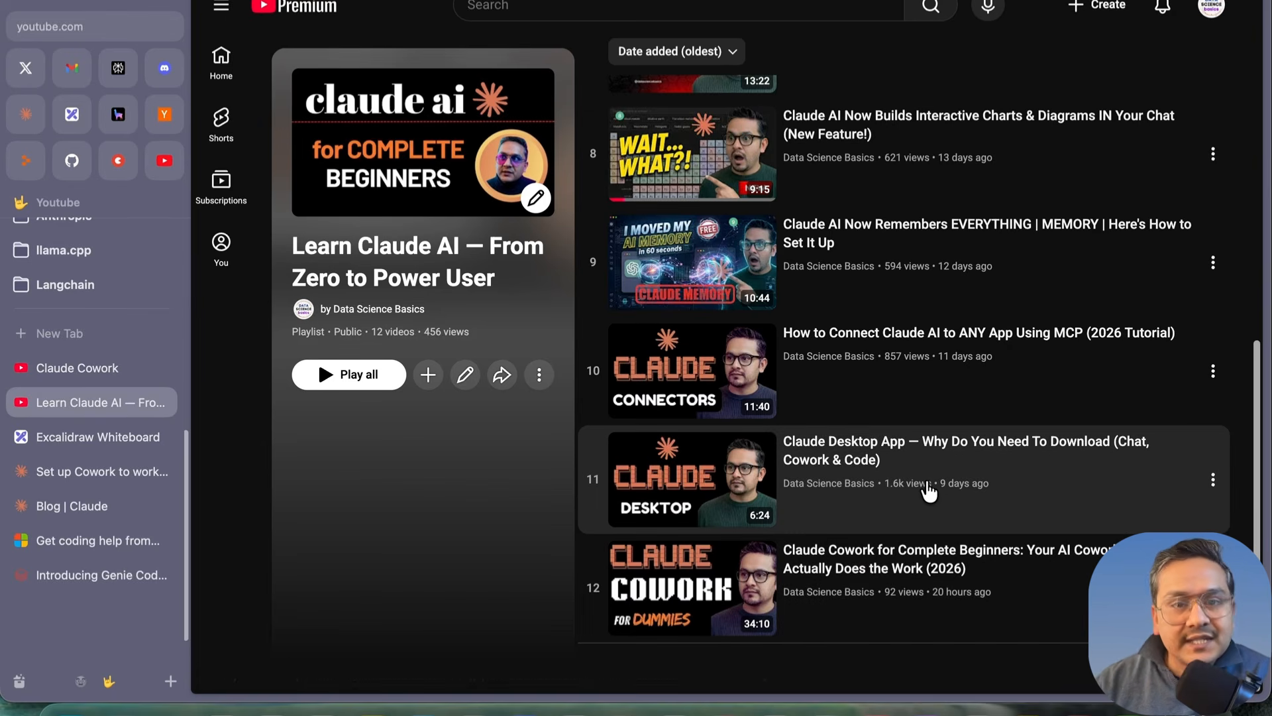
pyautogui.scroll(10, 926, 493)
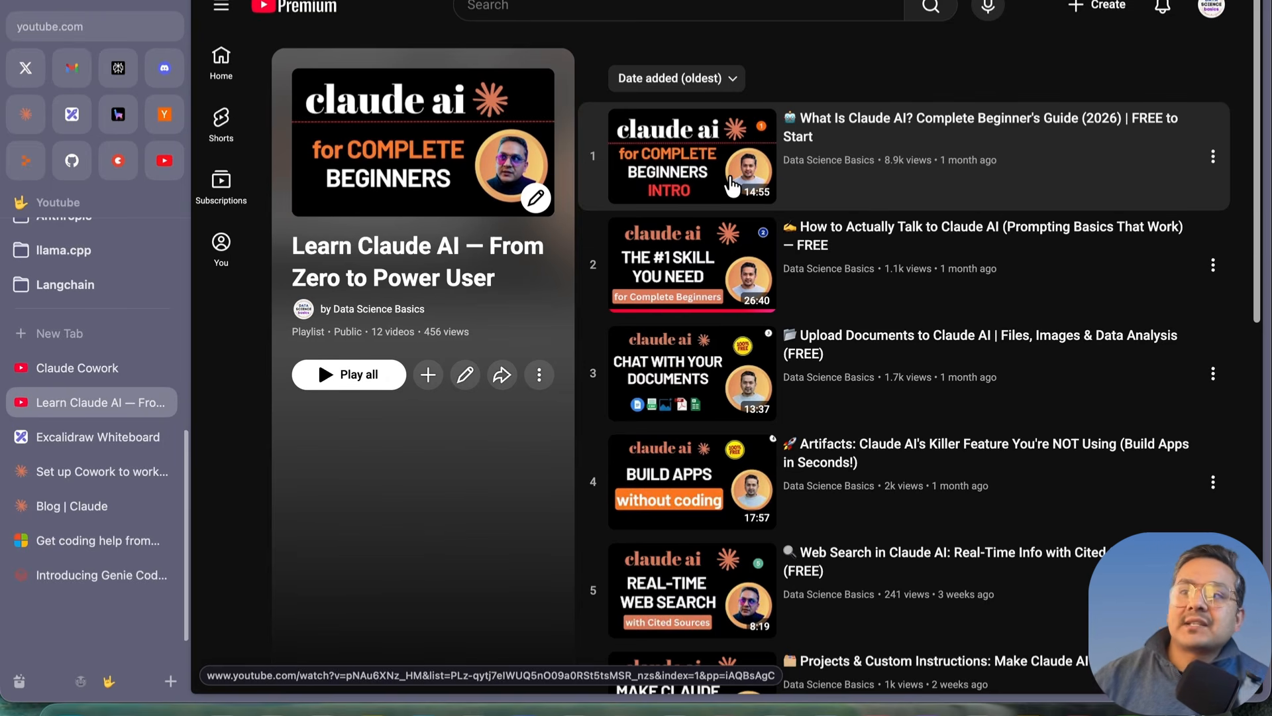
pyautogui.click(67, 371)
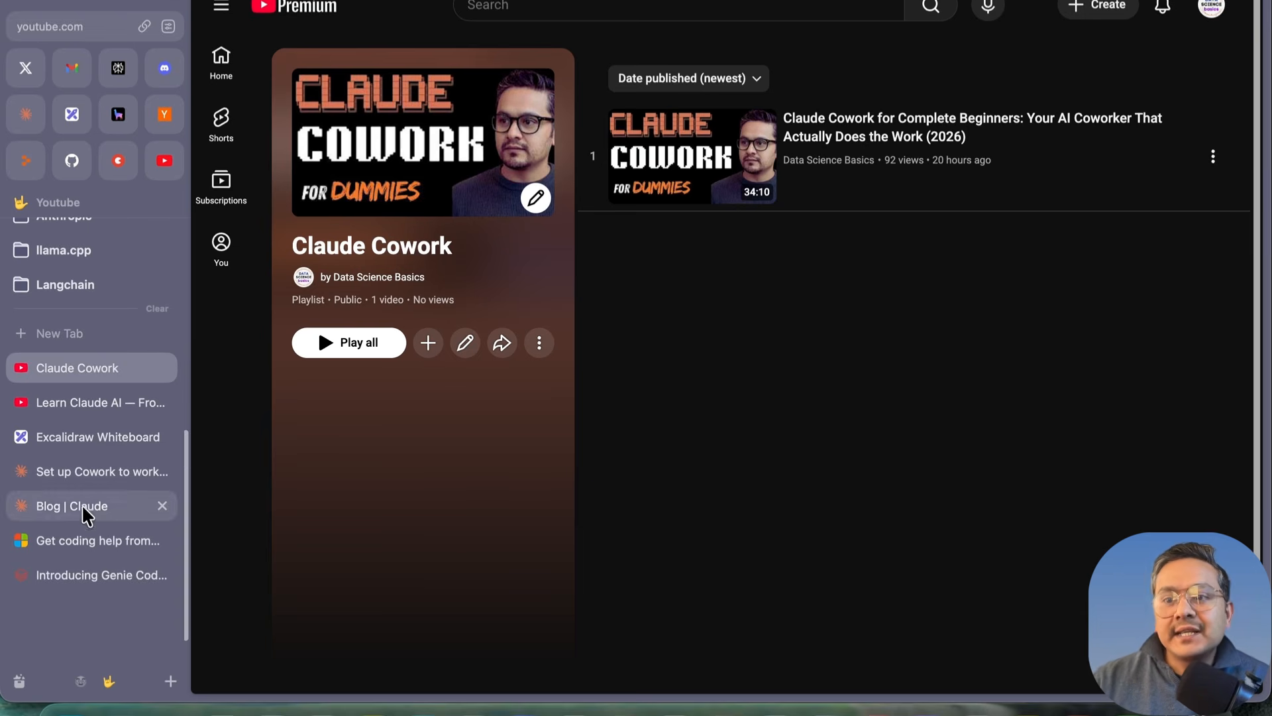
pyautogui.click(1074, 696)
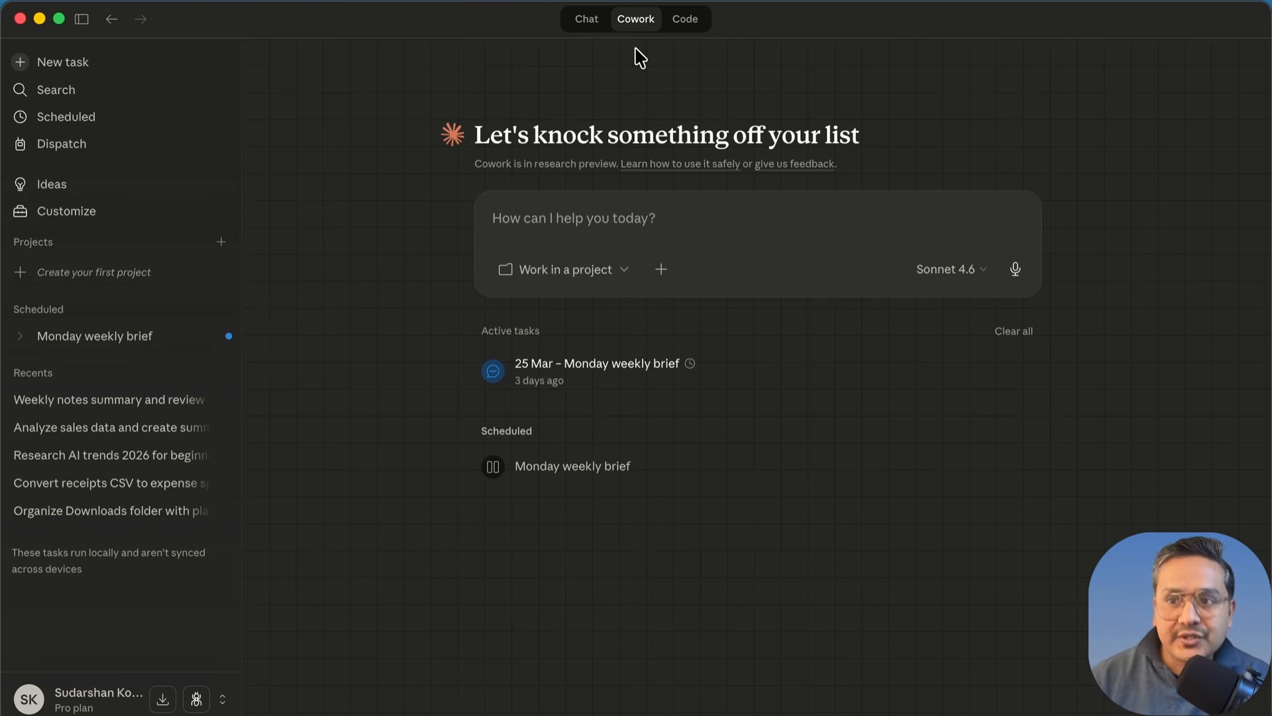
# Step: Open and dismiss the account menu, then return to the Arc browser
pyautogui.click(91, 705)
pyautogui.click(452, 617)
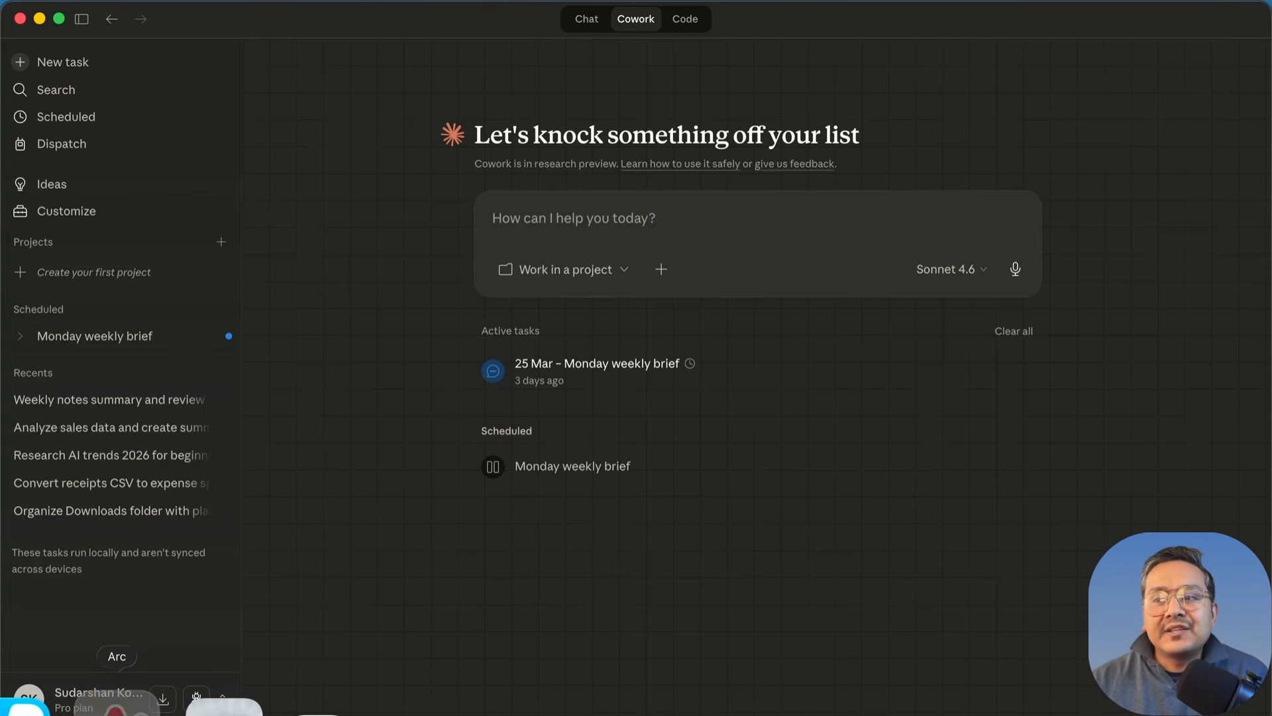
pyautogui.click(119, 706)
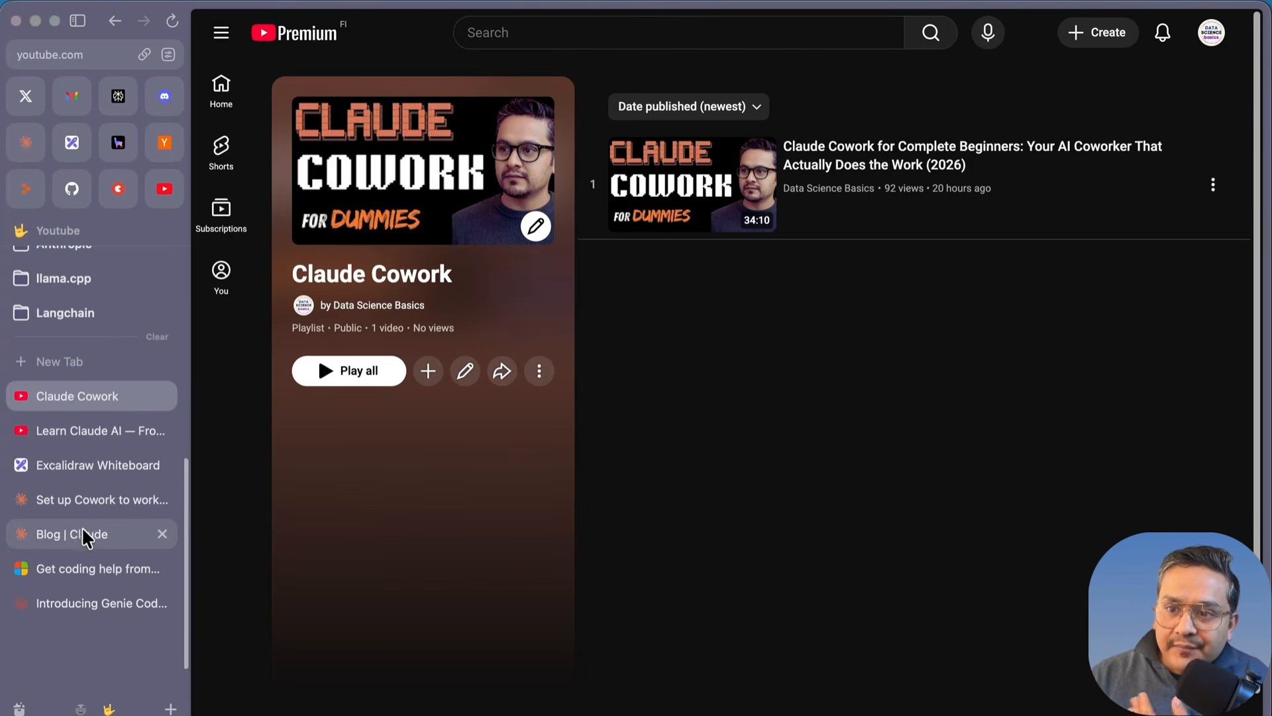
# Step: Open the 'Set up Cowork' tutorial and highlight its heading and introductory paragraph
pyautogui.click(75, 499)
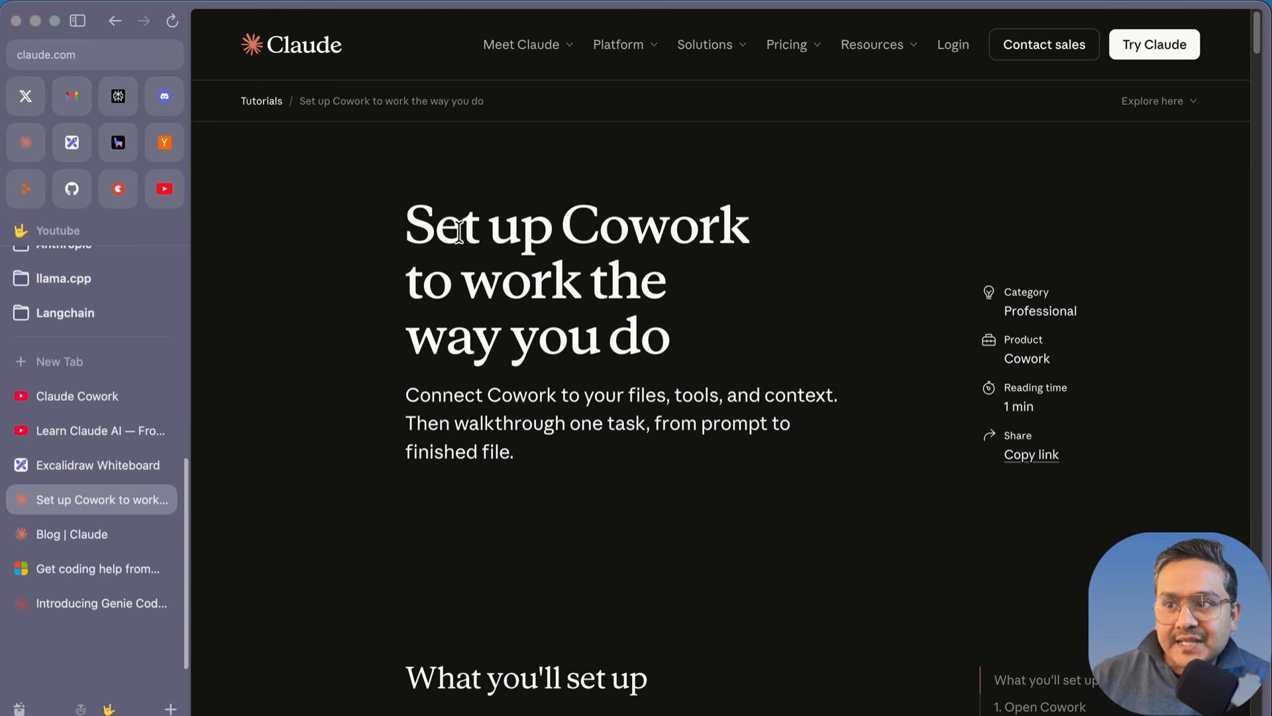
pyautogui.moveTo(407, 220); pyautogui.dragTo(727, 341)
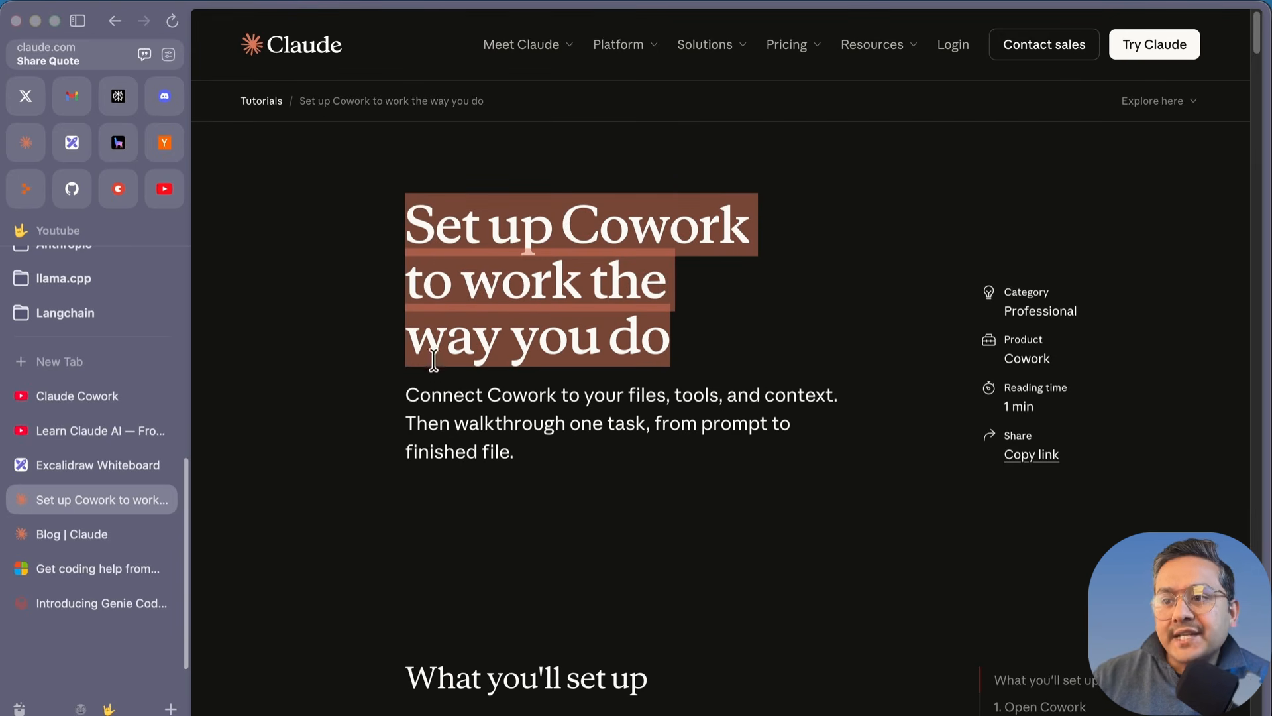
pyautogui.moveTo(407, 395); pyautogui.dragTo(704, 446)
# Step: Read down to Things to know and highlight the Research preview note, then clear it
pyautogui.scroll(-3, 736, 407)
pyautogui.scroll(-5, 687, 406)
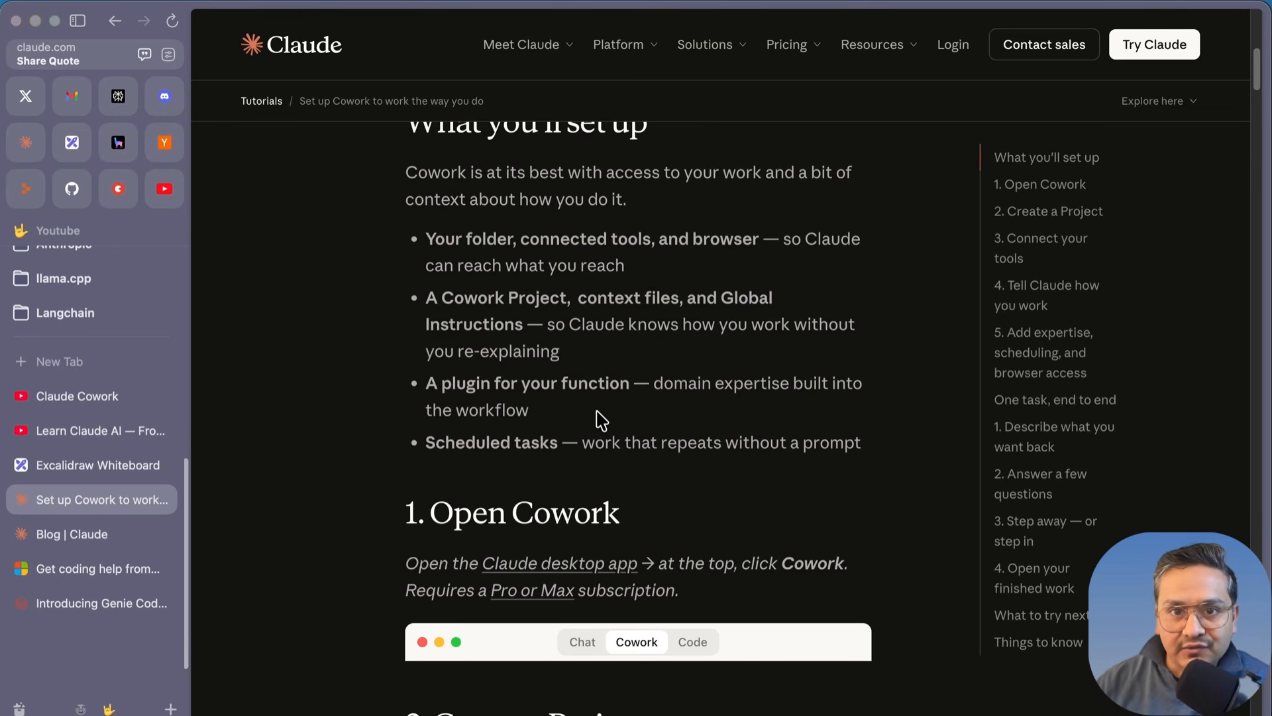
pyautogui.scroll(-5, 600, 419)
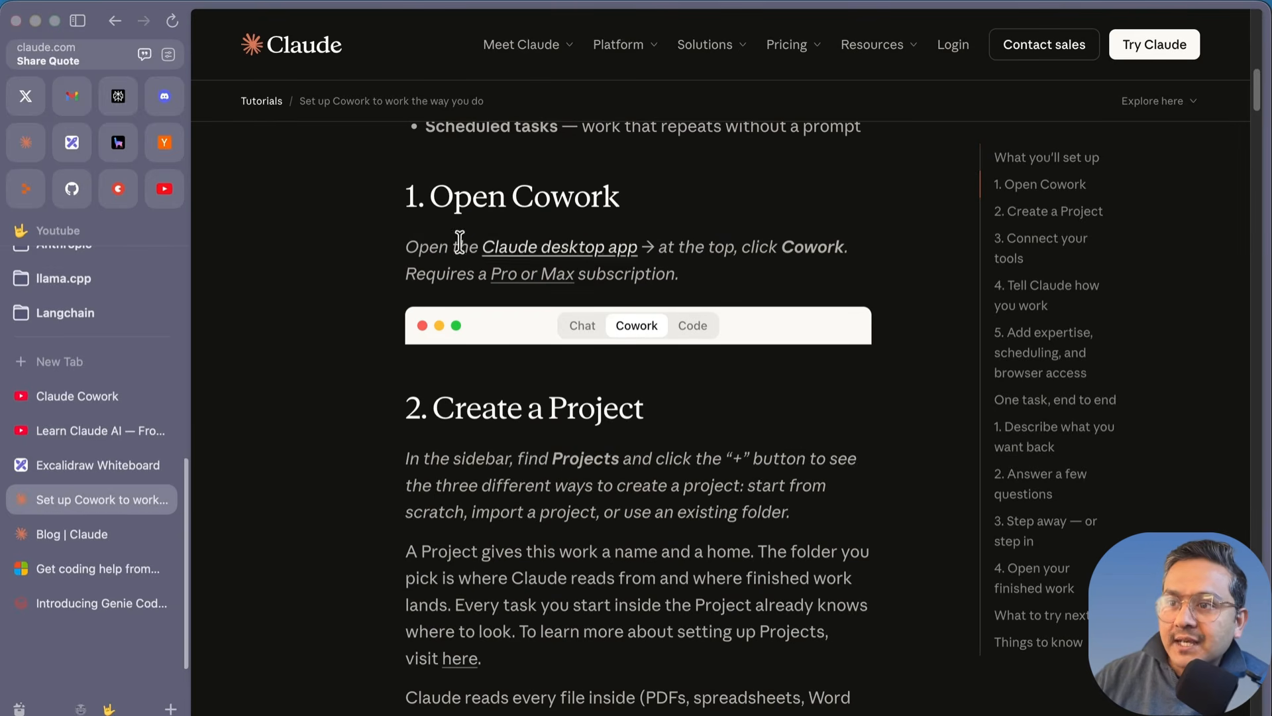
pyautogui.scroll(-20, 525, 426)
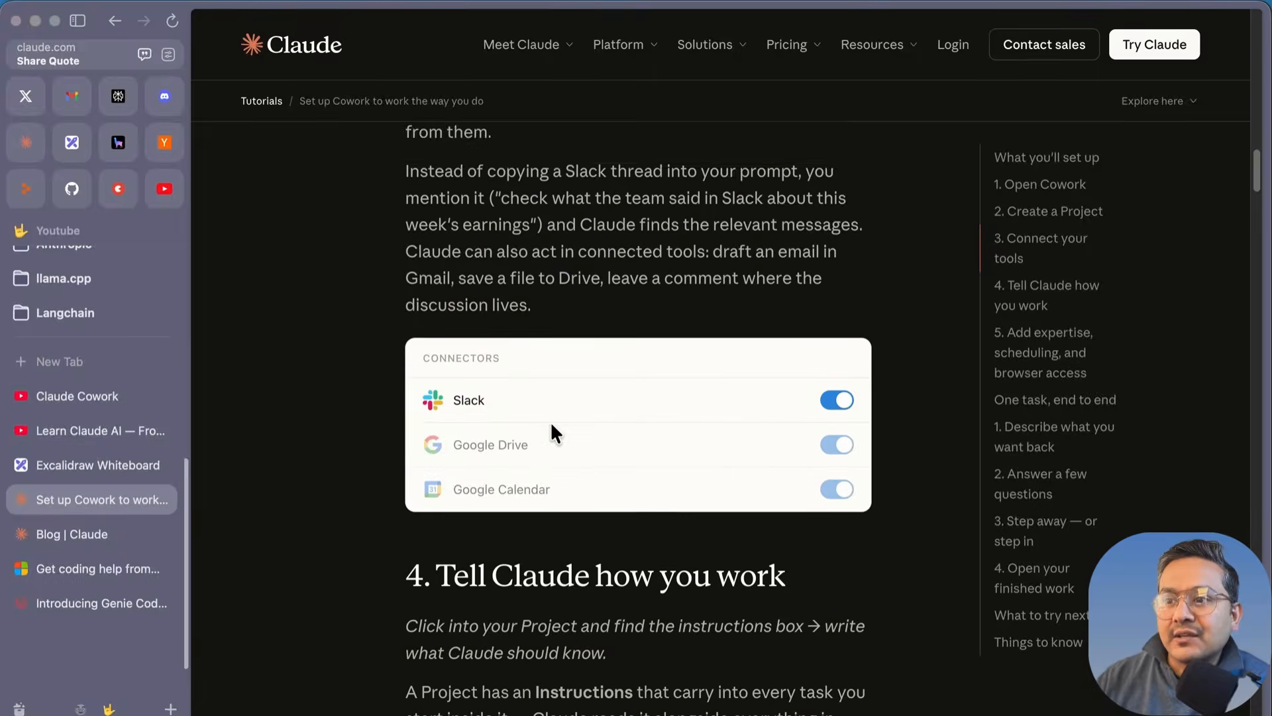
pyautogui.scroll(-15, 547, 435)
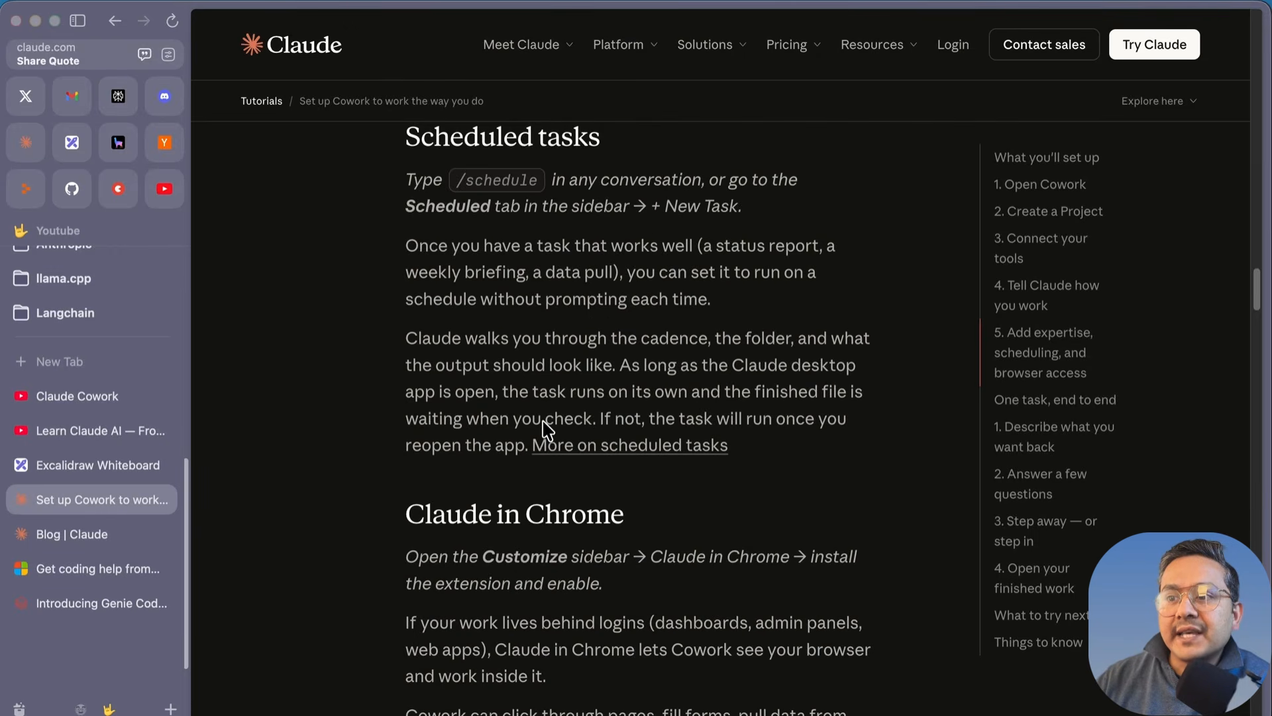
pyautogui.scroll(-12, 541, 420)
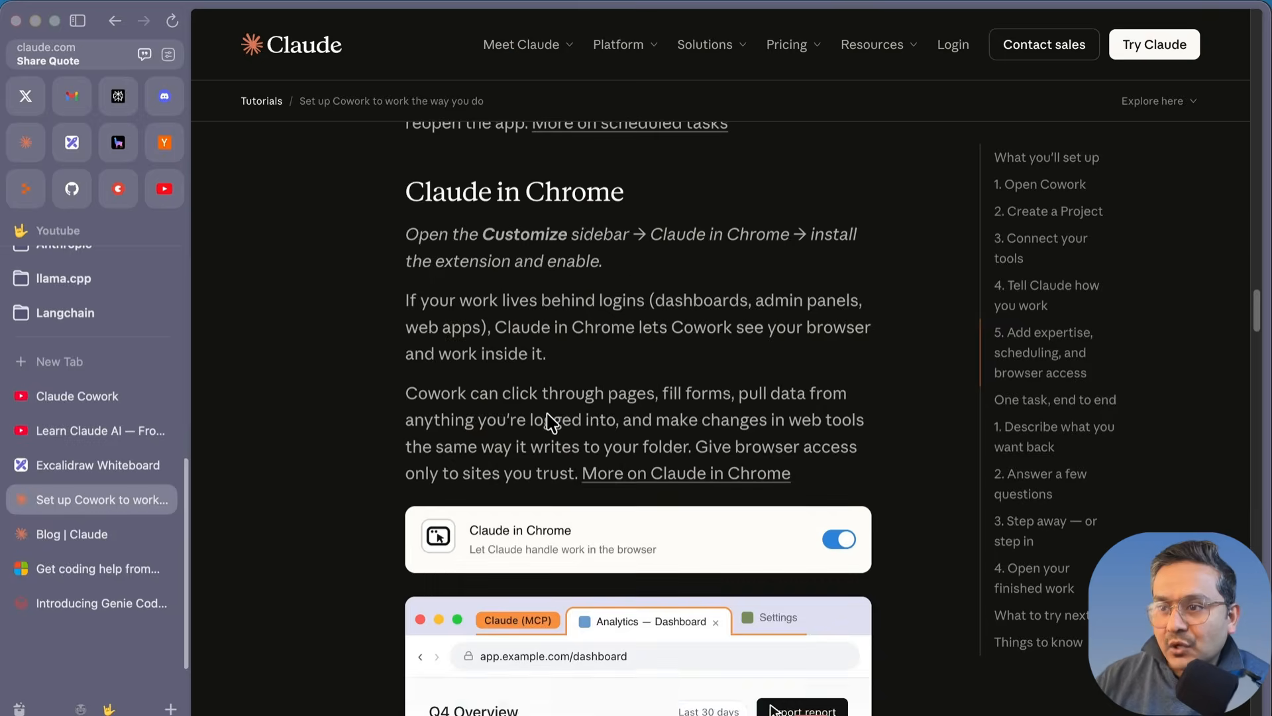
pyautogui.scroll(-10, 542, 415)
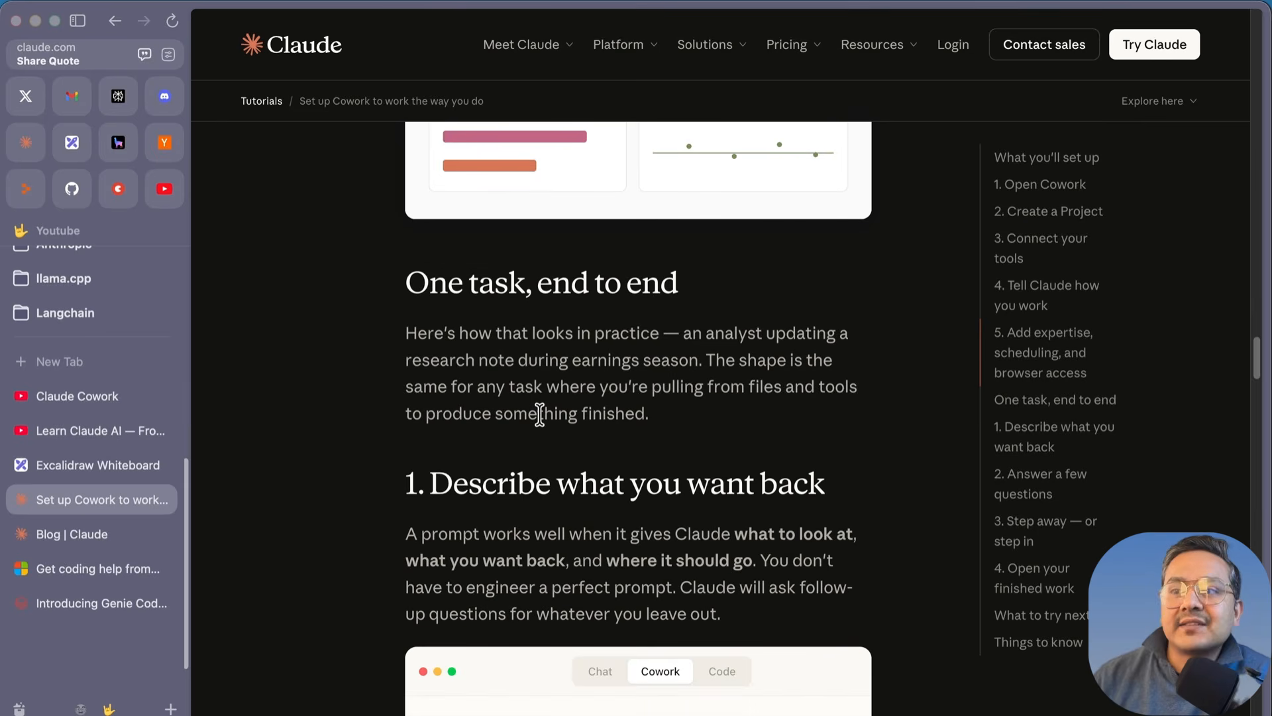
pyautogui.scroll(-15, 540, 415)
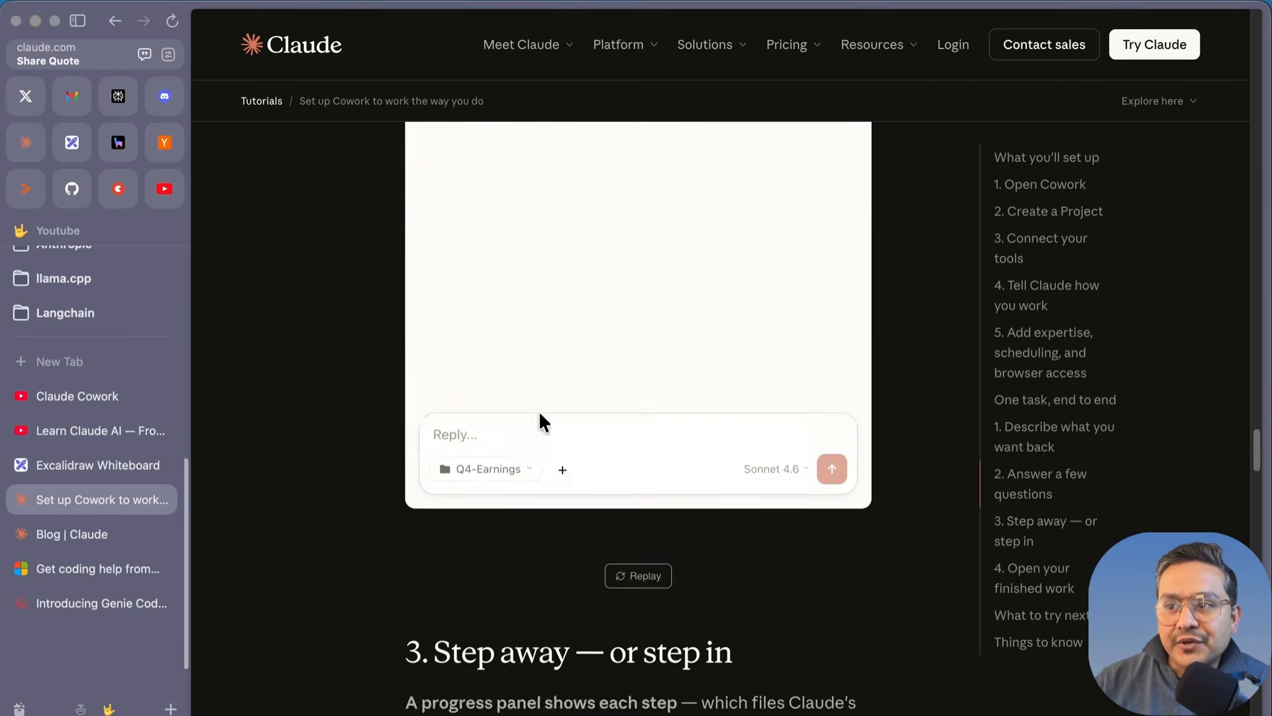
pyautogui.scroll(-15, 498, 424)
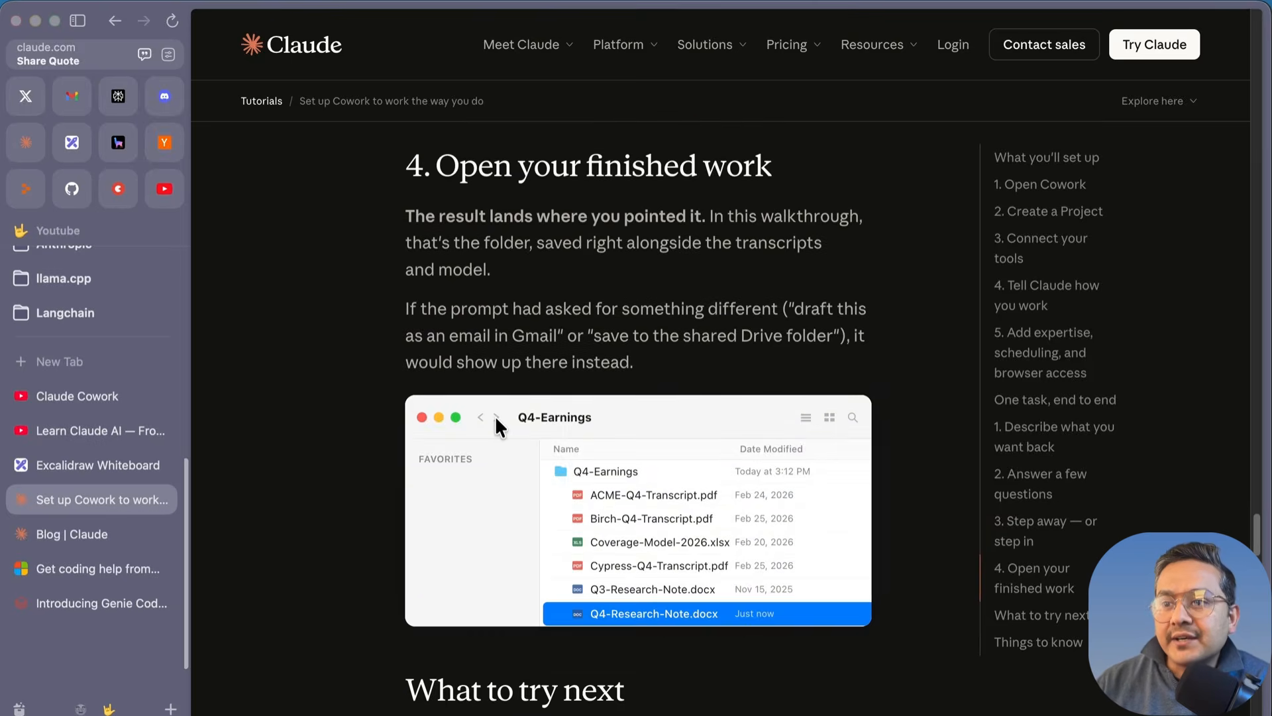
pyautogui.scroll(-4, 495, 418)
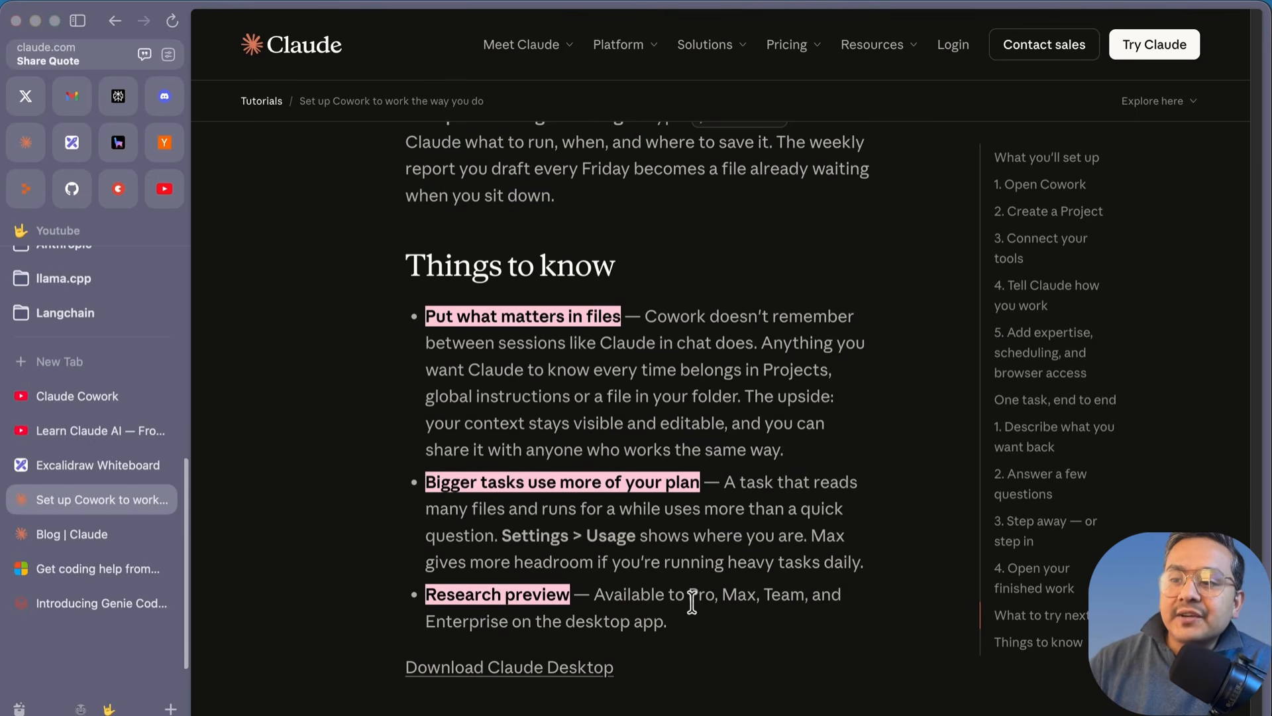
pyautogui.moveTo(696, 625); pyautogui.dragTo(595, 602)
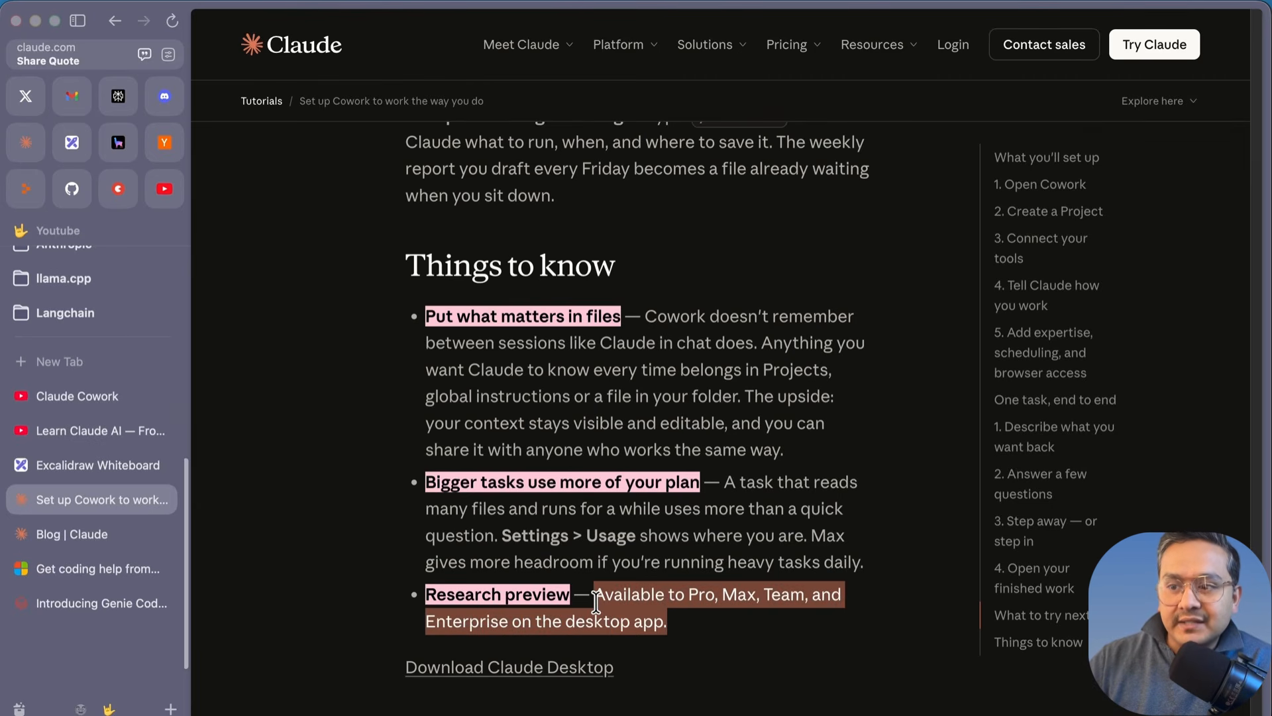
pyautogui.moveTo(596, 602); pyautogui.dragTo(432, 605)
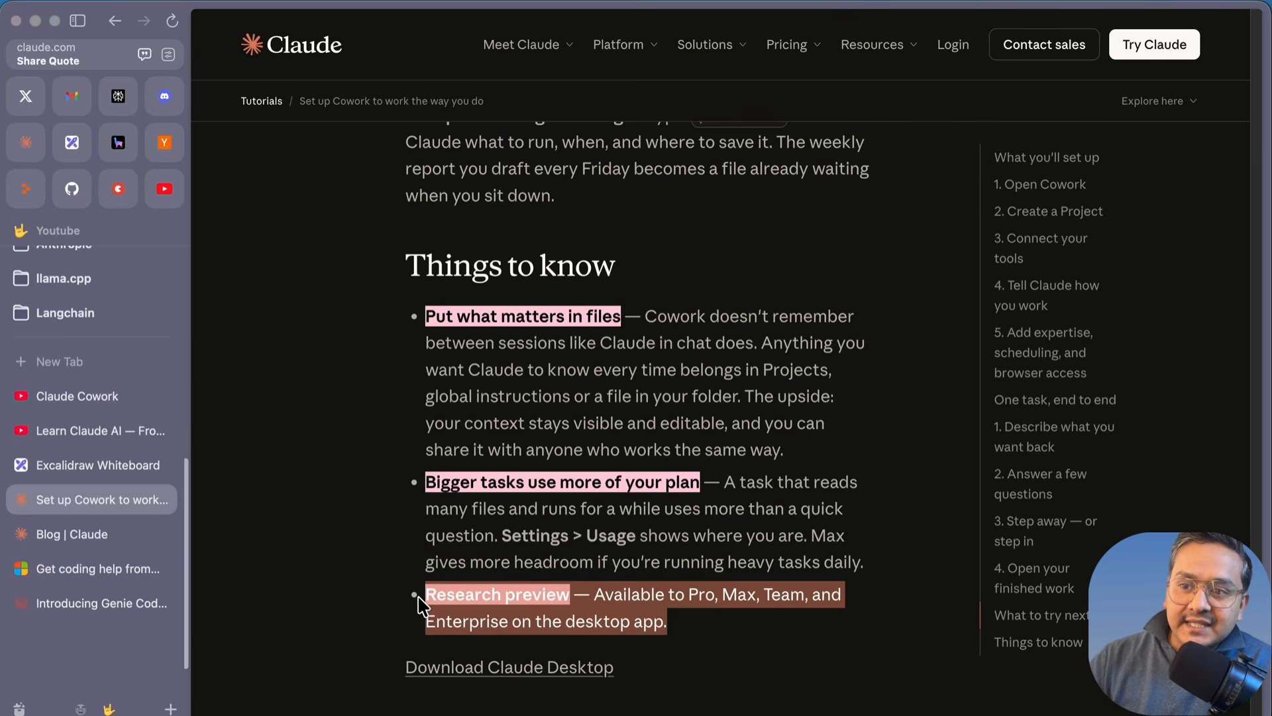
pyautogui.click(371, 556)
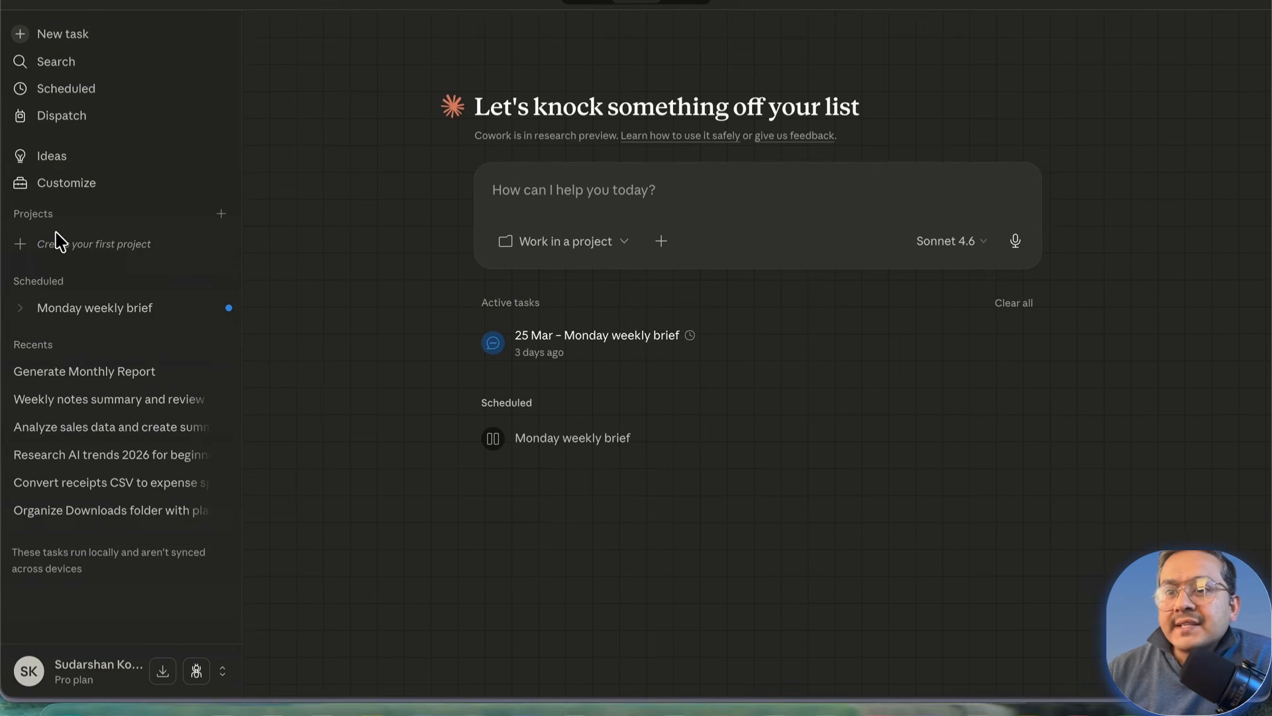
# Step: Choose 'Create your first project' under Projects in the Cowork sidebar
pyautogui.click(106, 256)
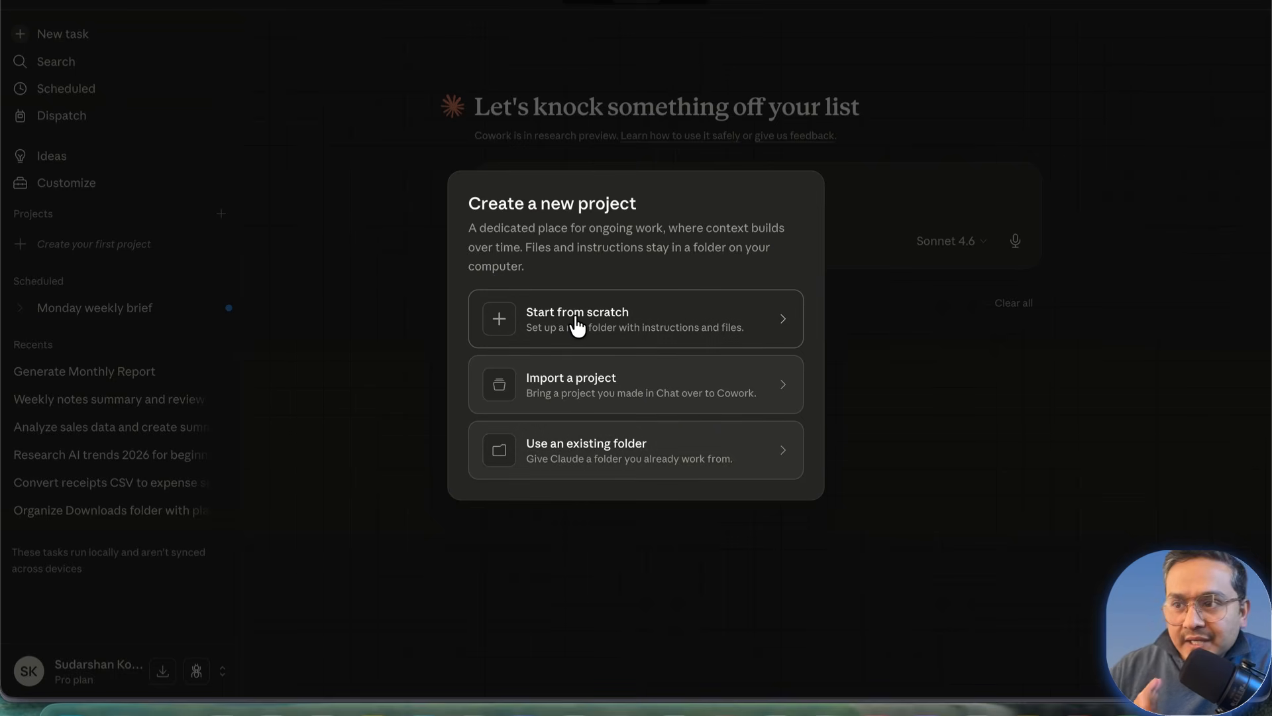
# Step: Start a project from scratch named monthly-sales-report and paste in the prepared instructions
pyautogui.click(578, 326)
pyautogui.write('monthly-sales')
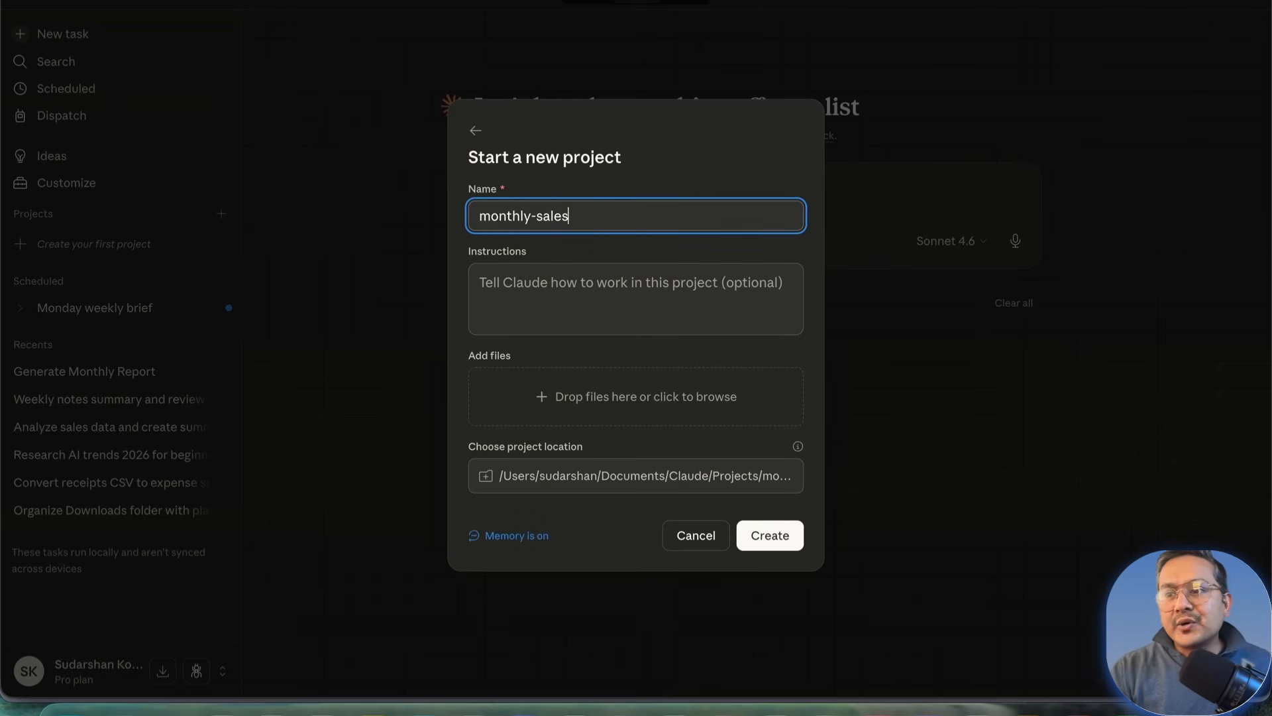
pyautogui.write('-report')
pyautogui.click(528, 291)
pyautogui.press('super+v')
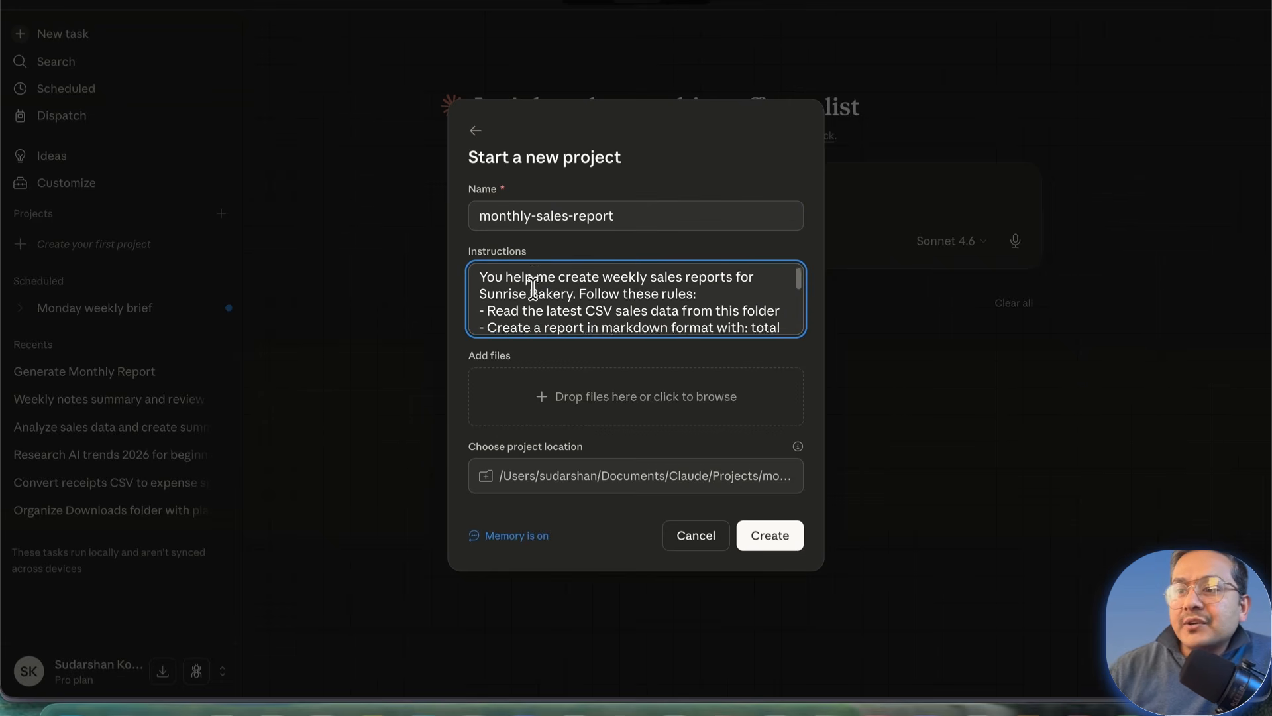
# Step: Change weekly wording to monthly in the instructions, including the monthly-Report-[date].md file name
pyautogui.doubleClick(621, 284)
pyautogui.write('monthly')
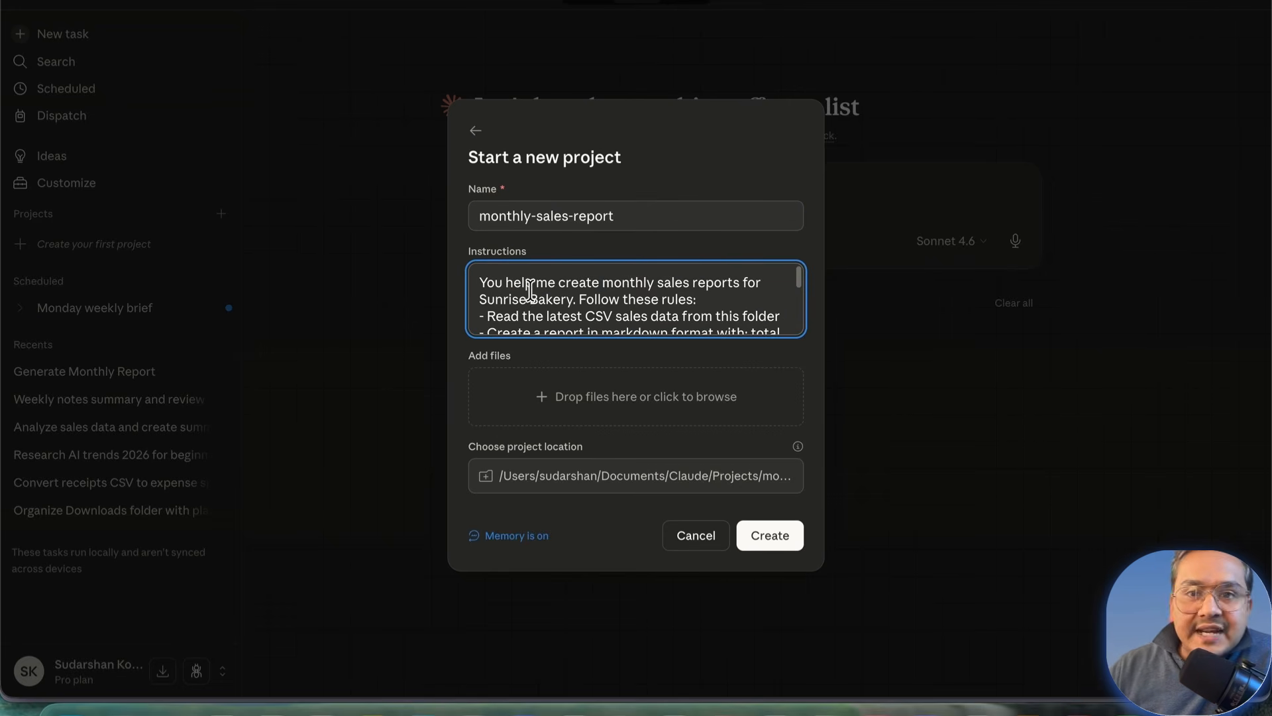
pyautogui.scroll(-2, 633, 309)
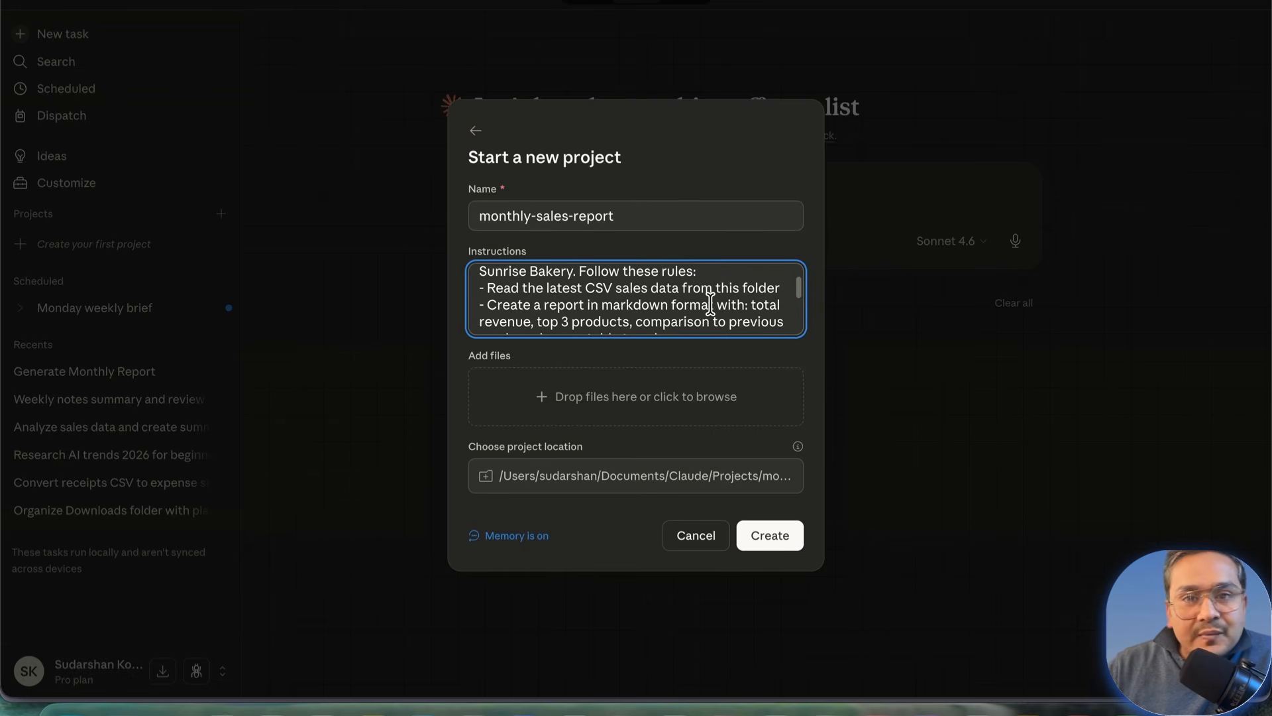
pyautogui.scroll(-3, 629, 318)
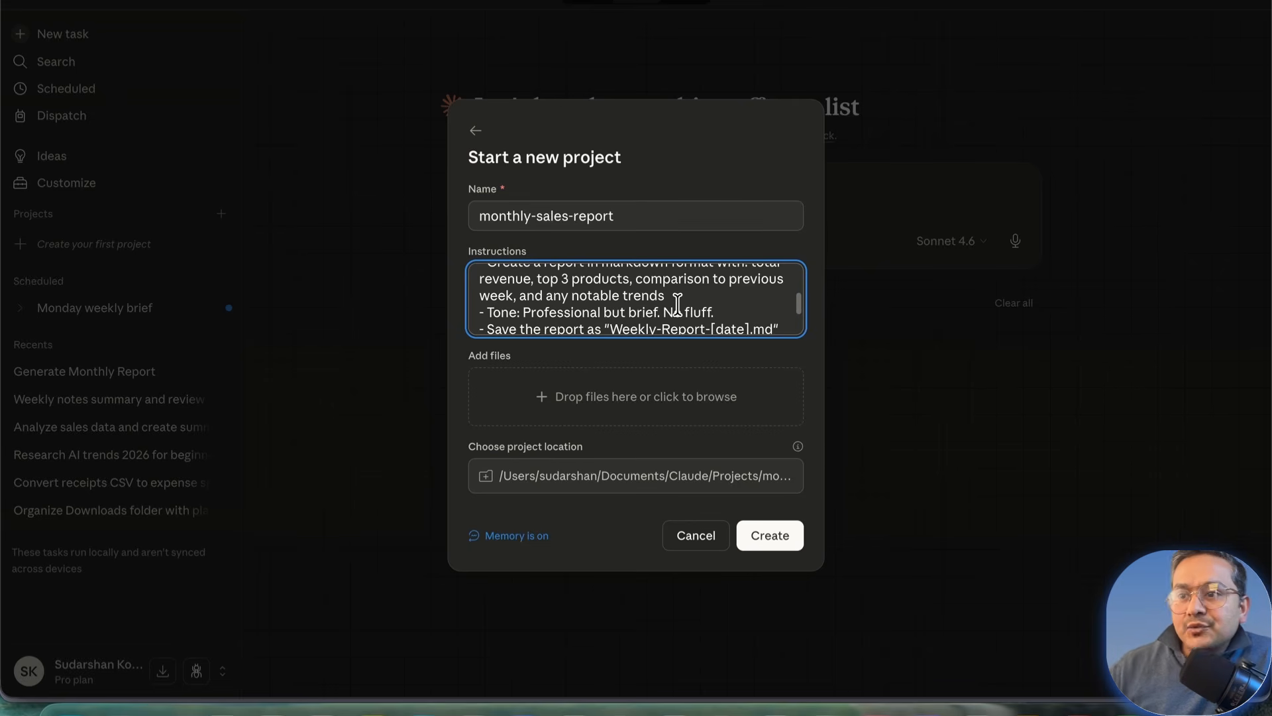
pyautogui.doubleClick(495, 295)
pyautogui.write('month')
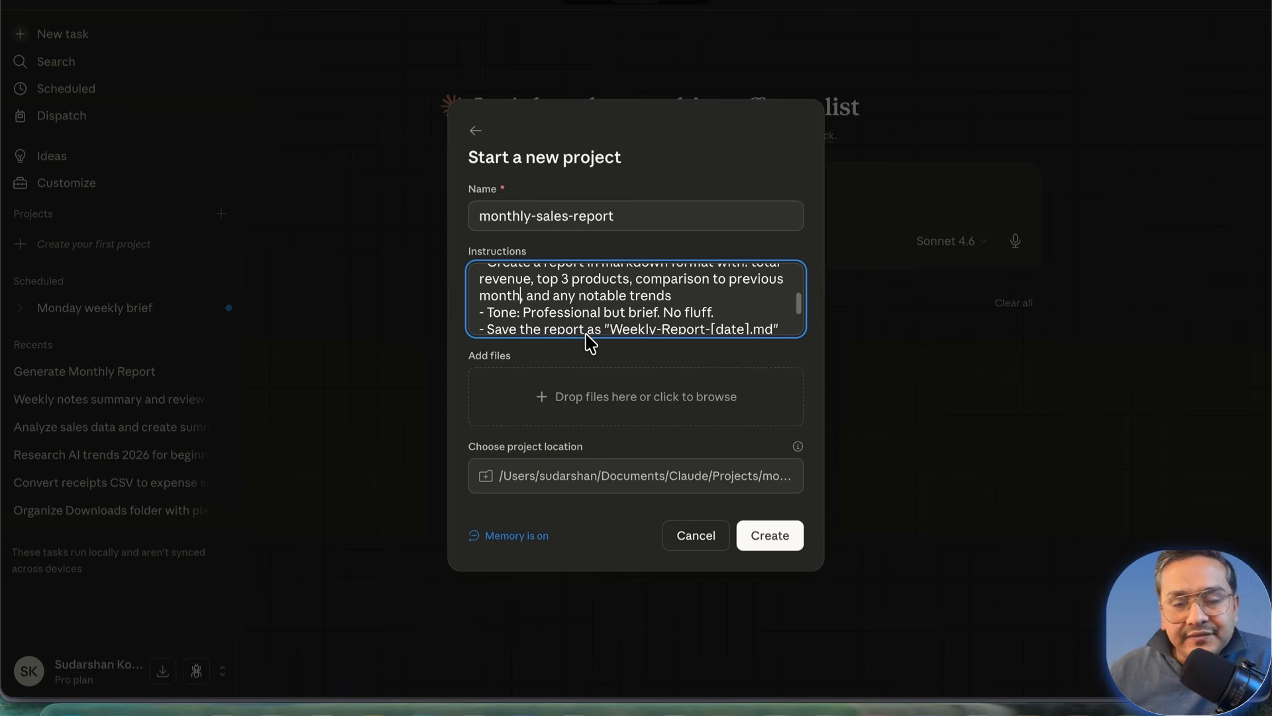
pyautogui.scroll(-1, 610, 311)
pyautogui.doubleClick(633, 319)
pyautogui.write('monthly')
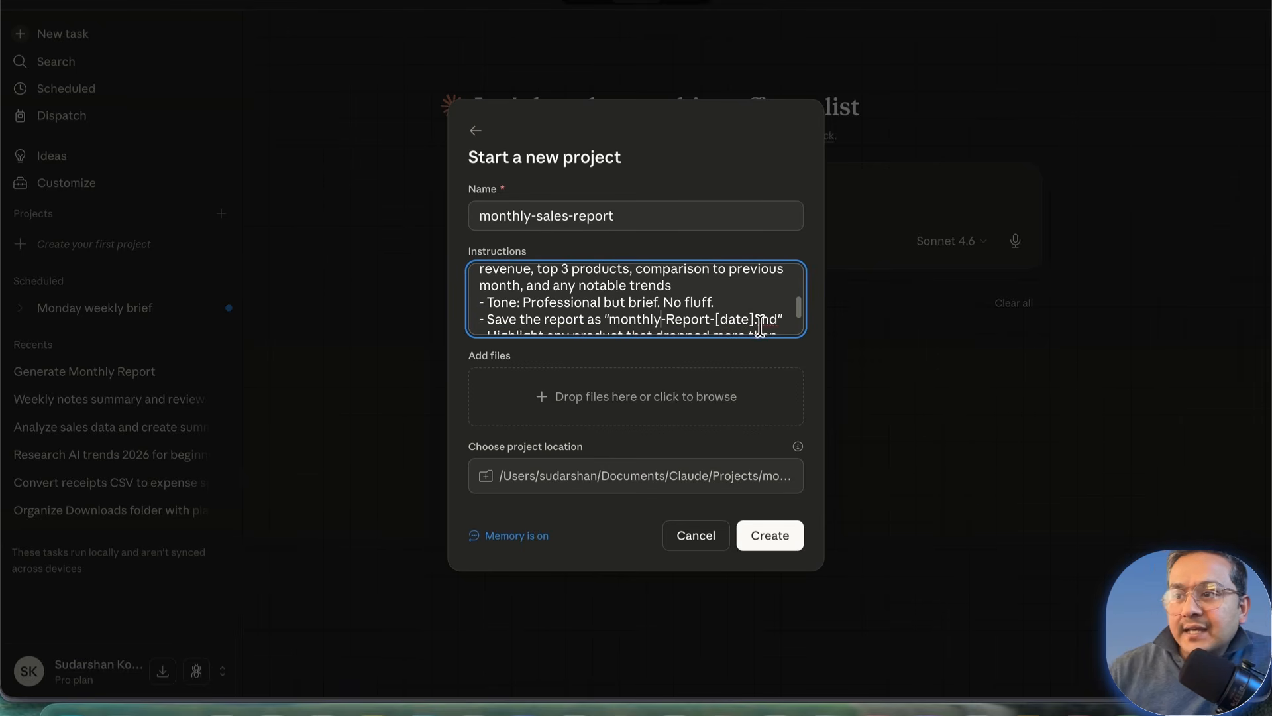
pyautogui.scroll(-2, 732, 297)
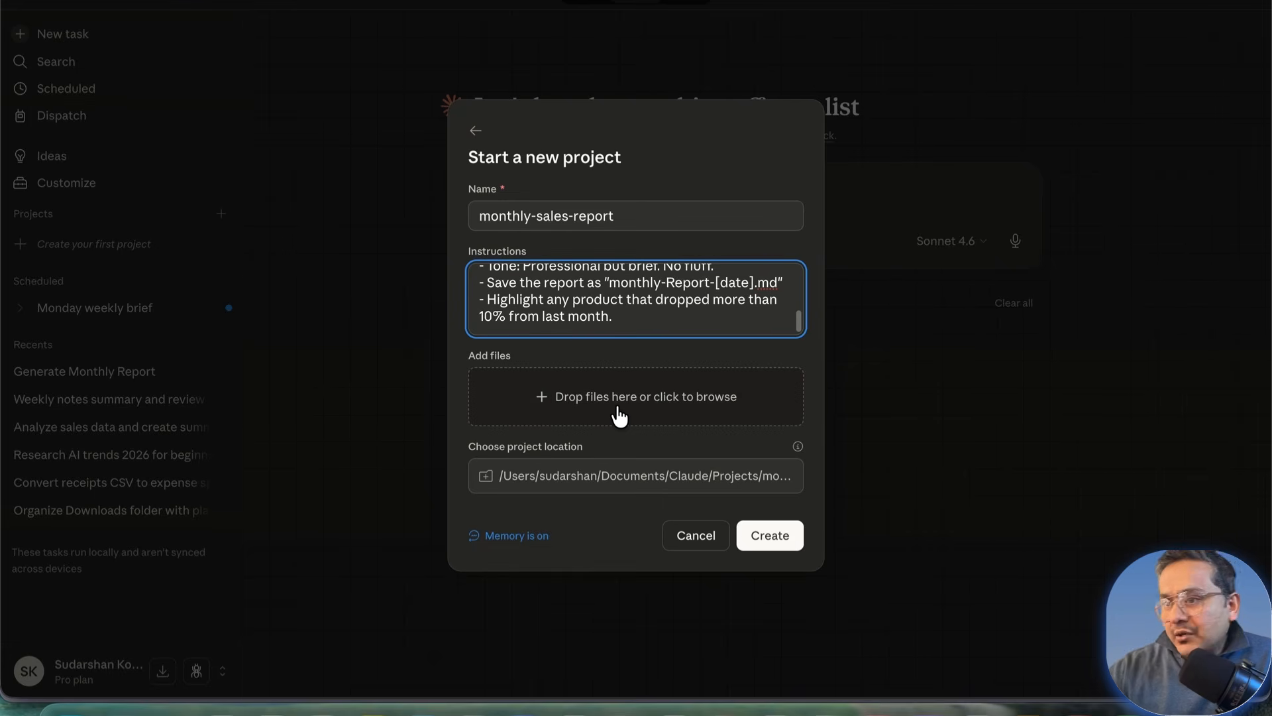
# Step: Set the project location to the Downloads/Claude-Work/Bakery-Reports folder
pyautogui.click(559, 484)
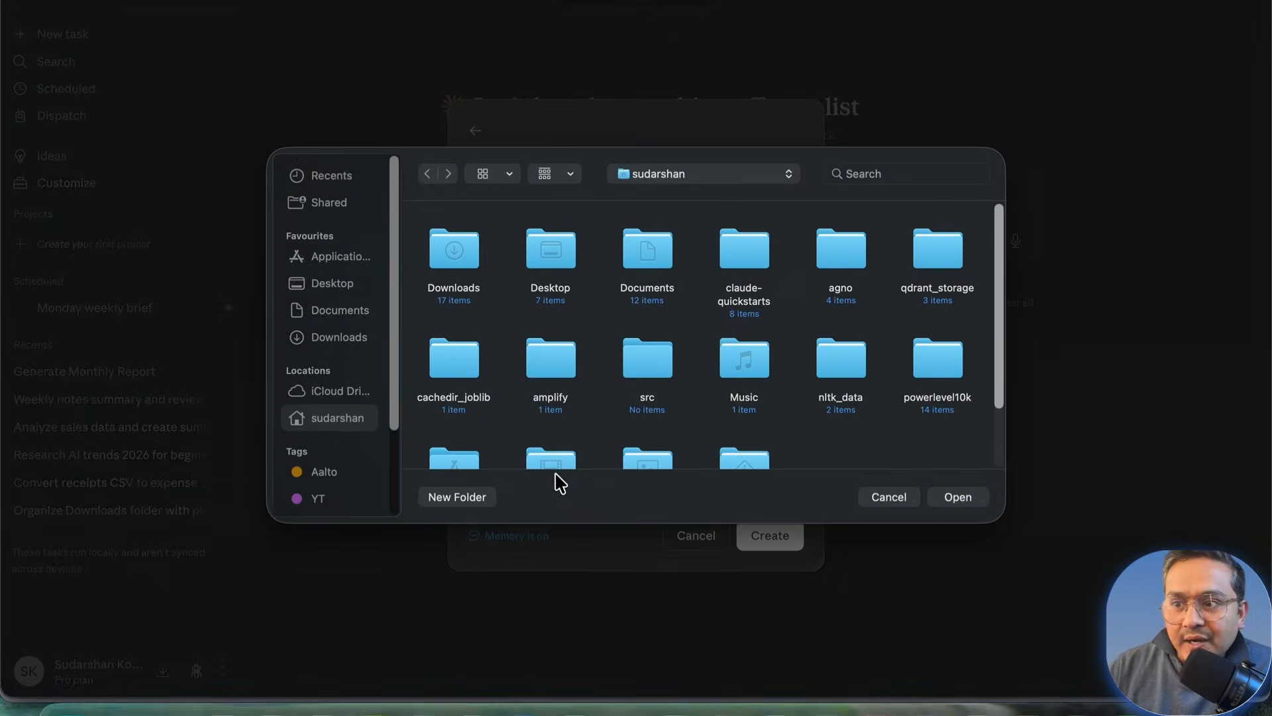
pyautogui.doubleClick(464, 266)
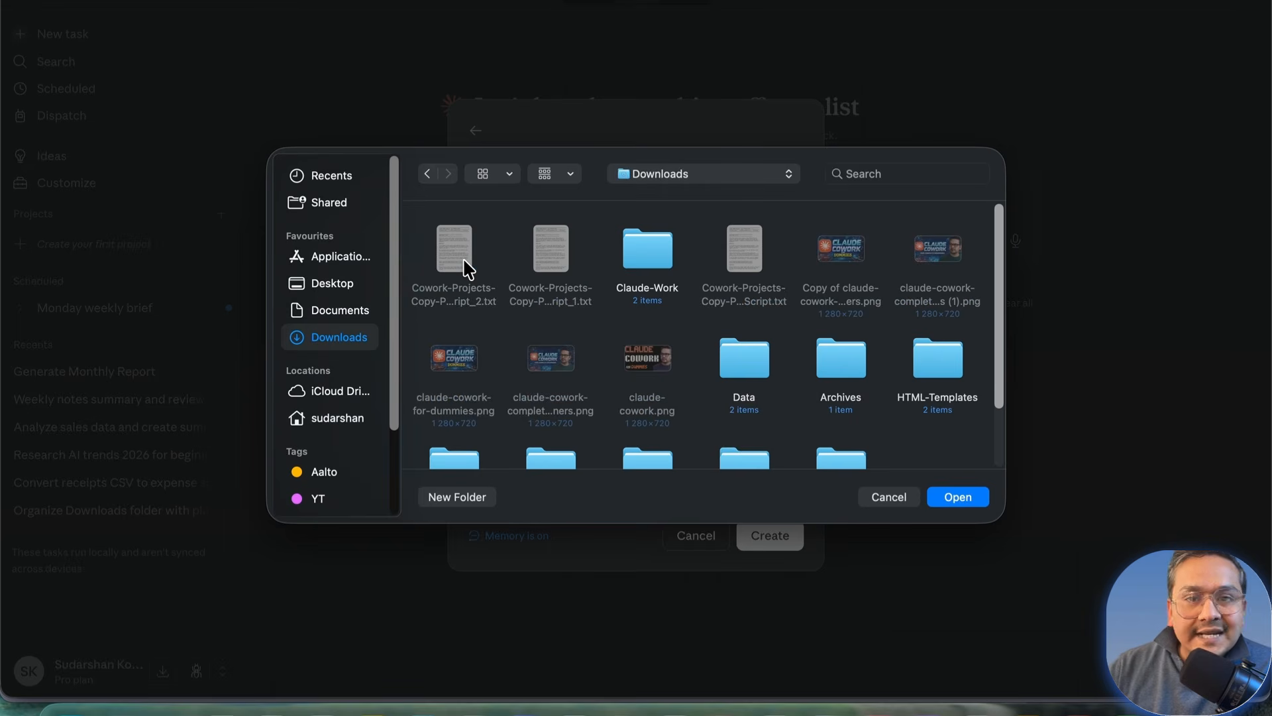
pyautogui.doubleClick(653, 255)
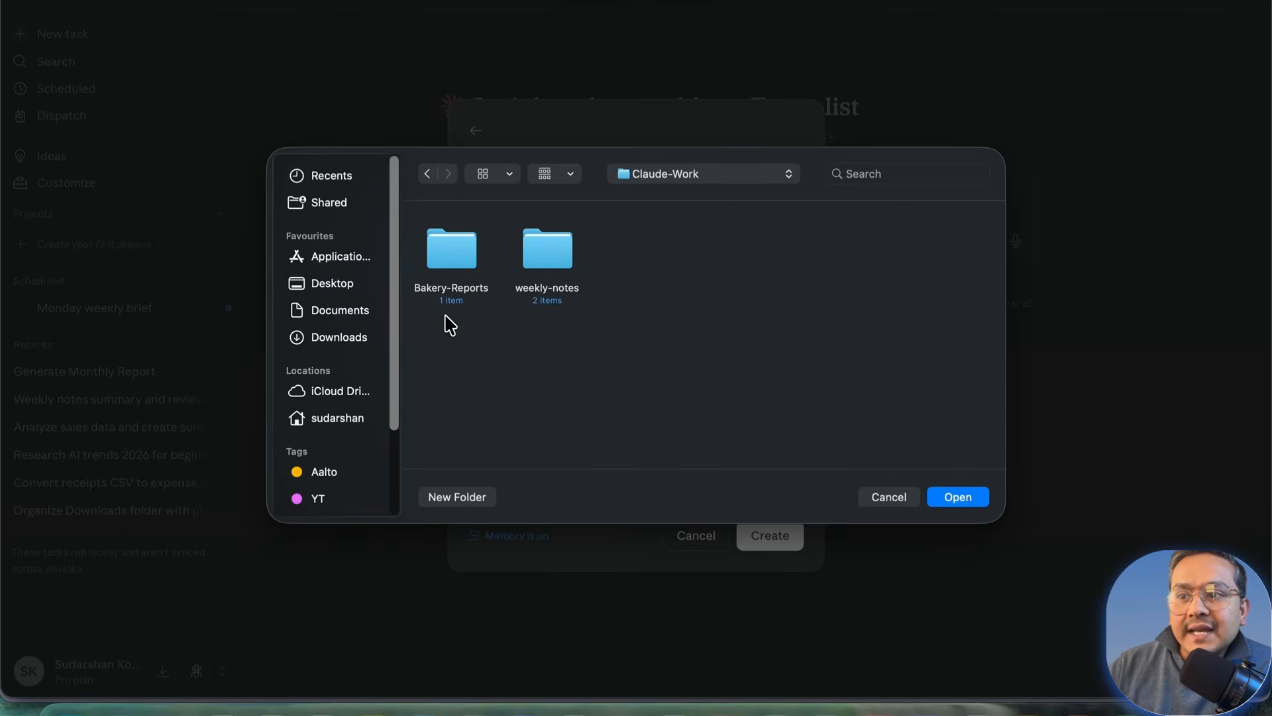
pyautogui.click(454, 256)
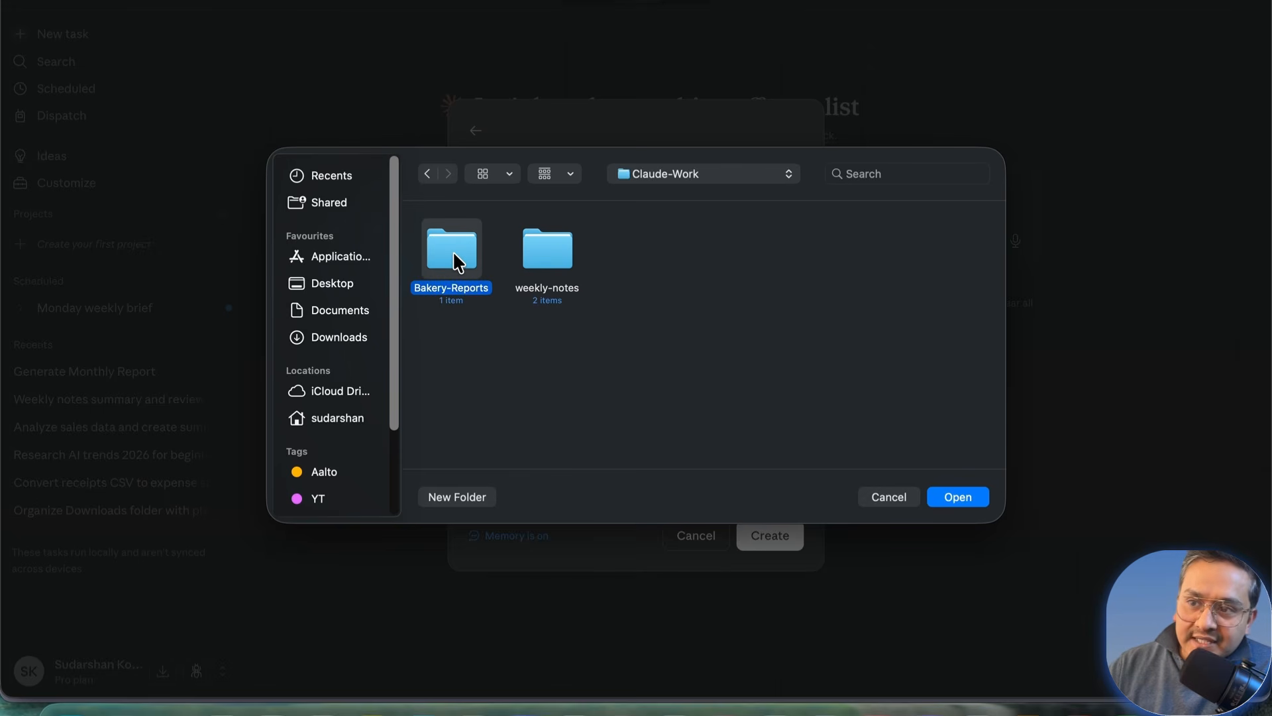
pyautogui.doubleClick(455, 255)
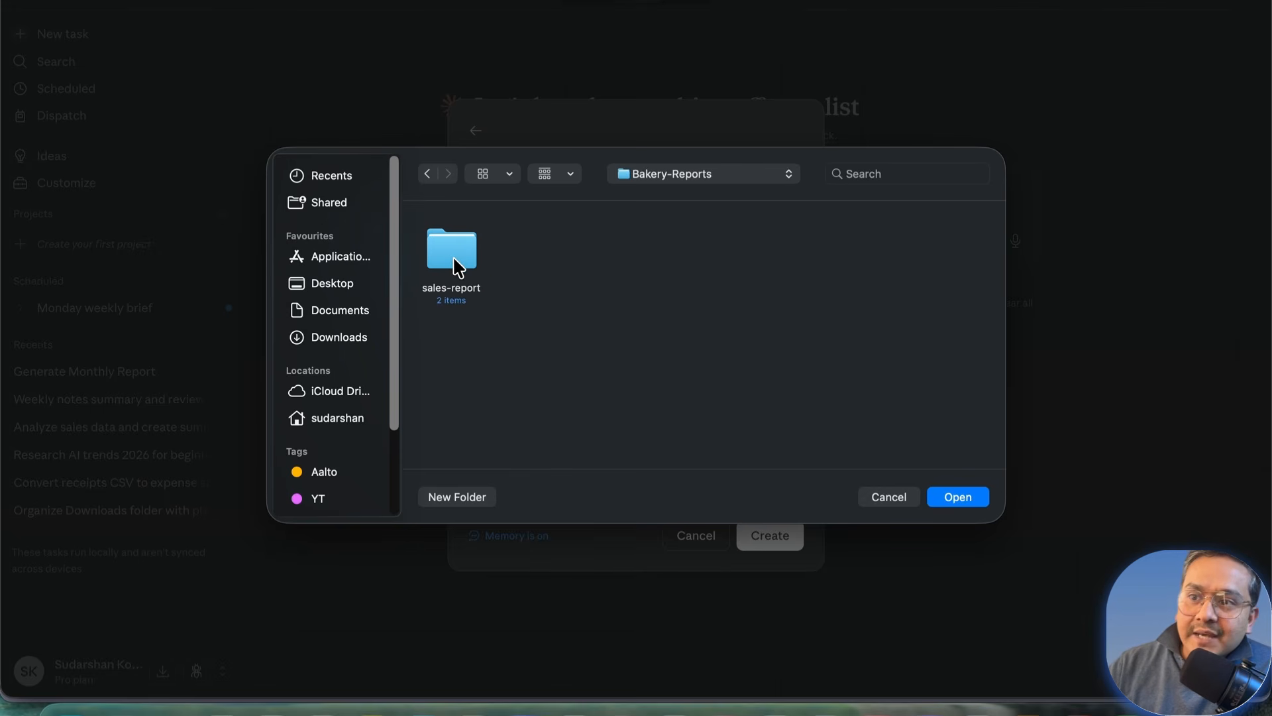
pyautogui.doubleClick(458, 267)
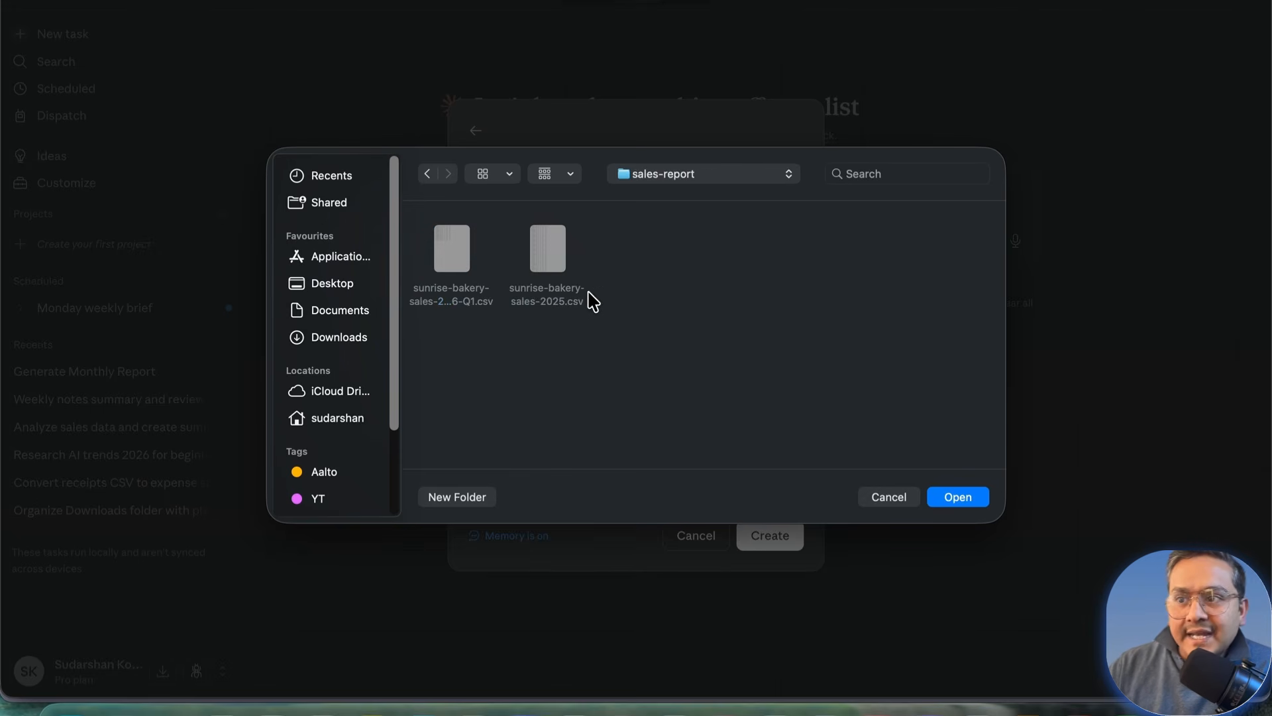
pyautogui.click(428, 174)
pyautogui.click(428, 174)
pyautogui.click(452, 249)
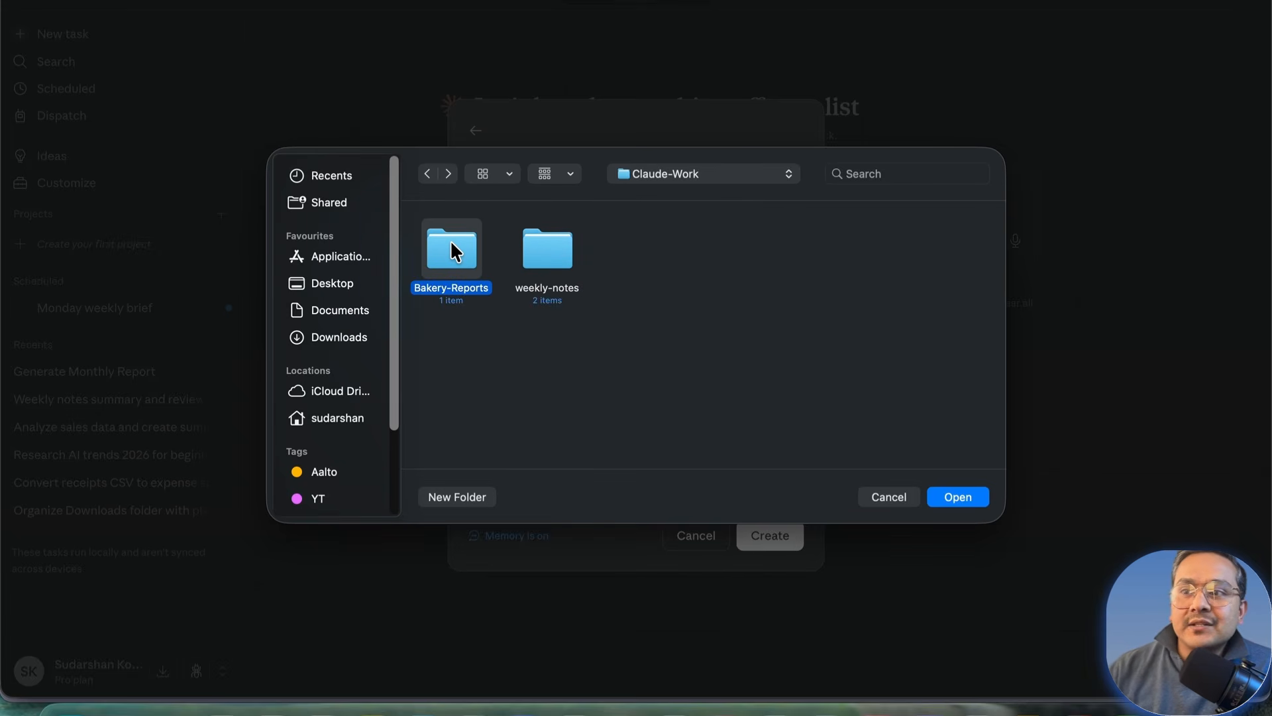
pyautogui.click(961, 500)
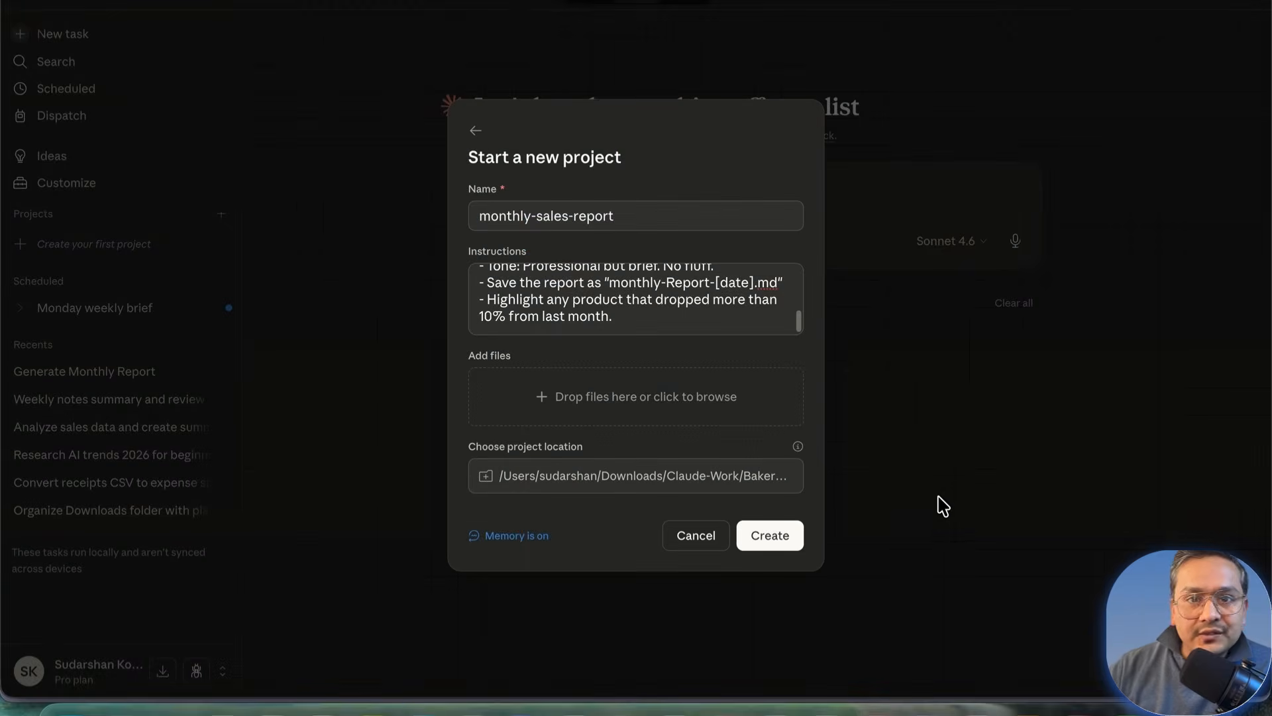
pyautogui.moveTo(527, 538)
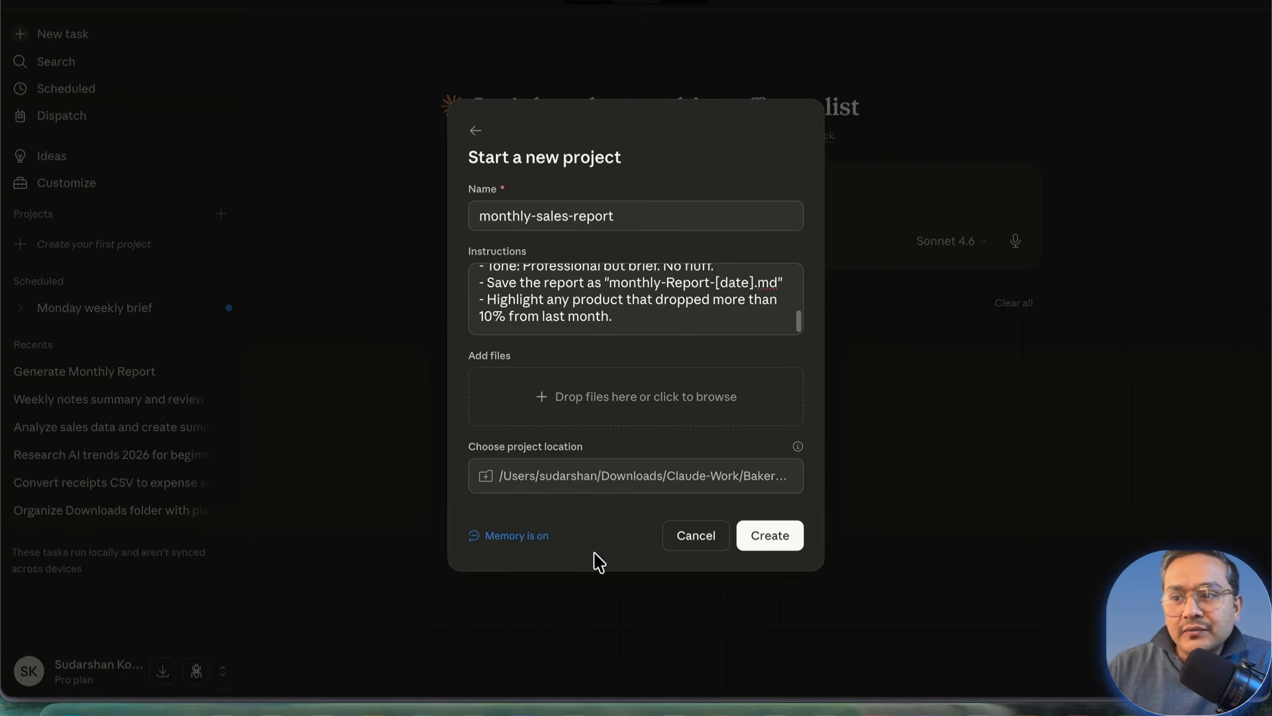
# Step: Create the monthly-sales-report project, glance at its instructions, and expand its empty folder
pyautogui.click(755, 536)
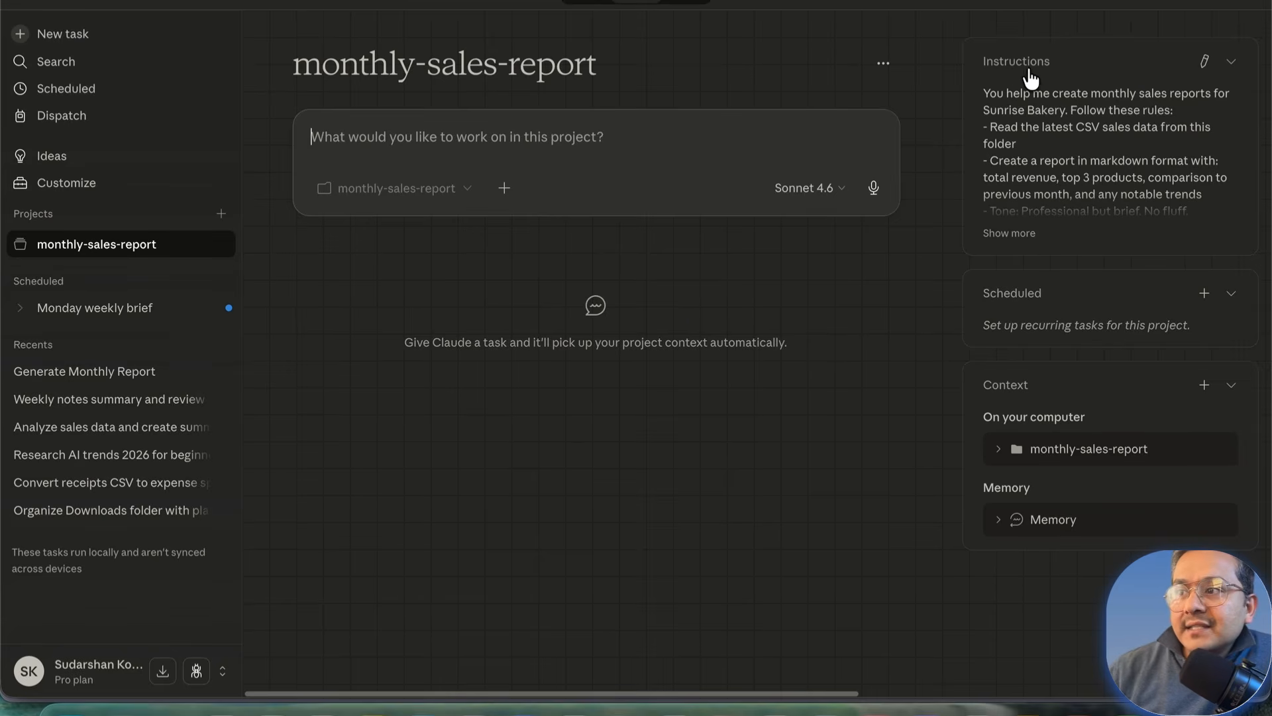
pyautogui.click(1204, 61)
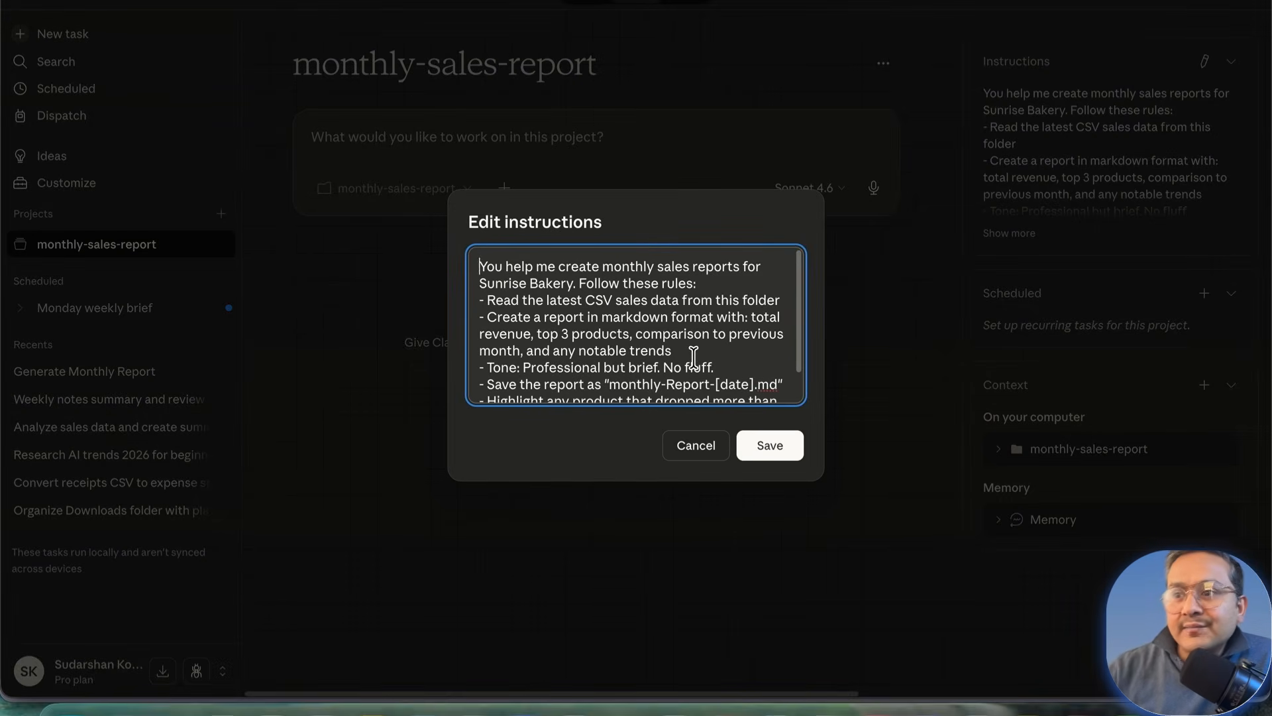
pyautogui.click(696, 445)
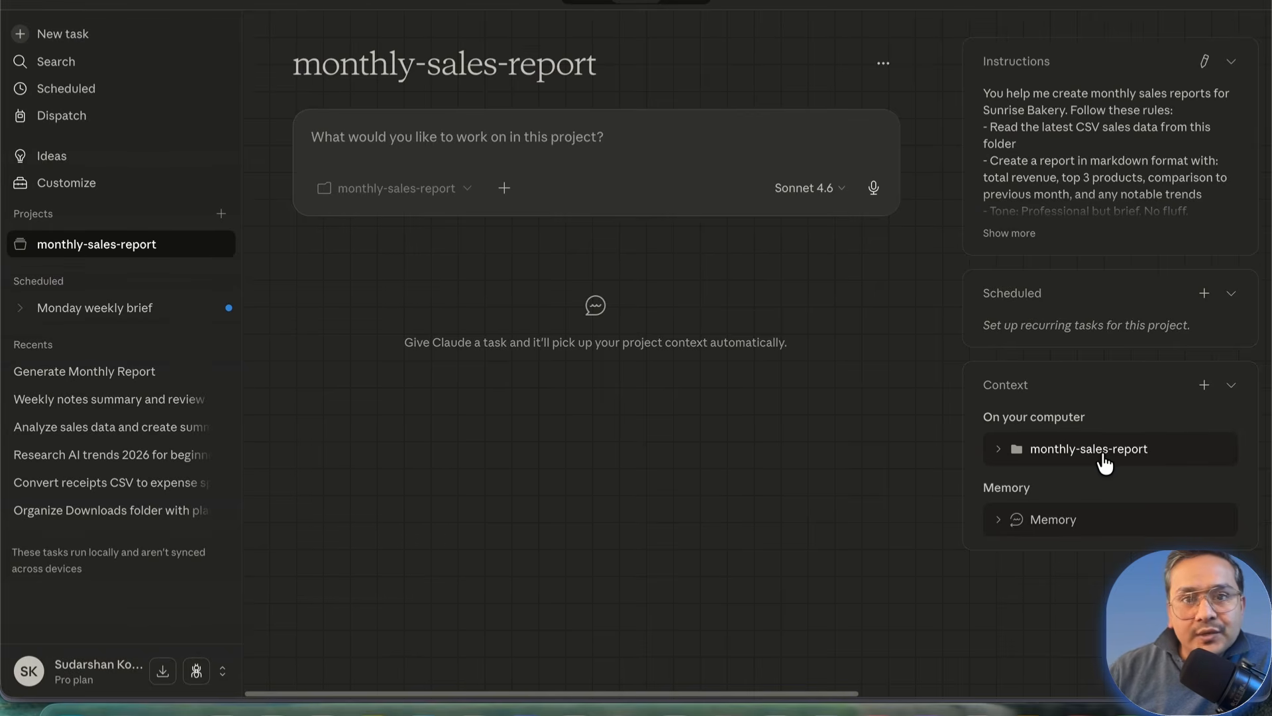
pyautogui.click(1009, 451)
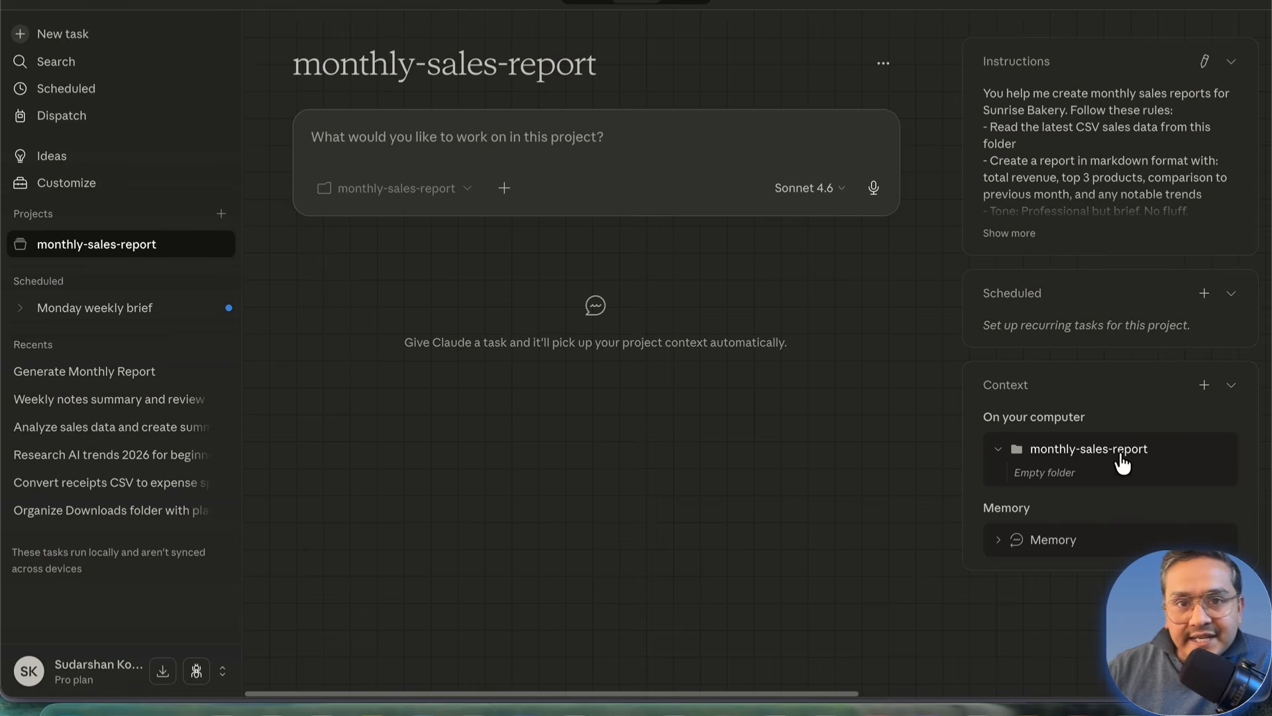
# Step: Add the Downloads/Claude-Work/Bakery-Reports folder to the project's context
pyautogui.click(1204, 385)
pyautogui.moveTo(1156, 428)
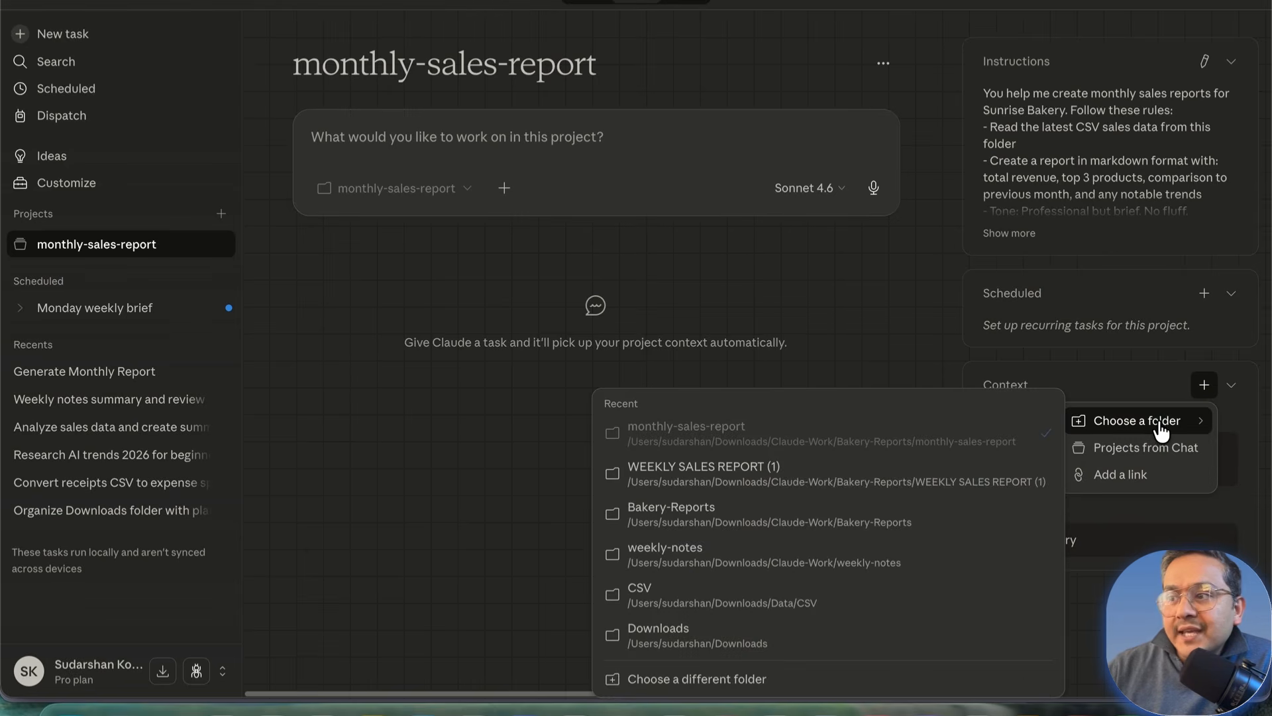
pyautogui.click(712, 683)
pyautogui.doubleClick(459, 250)
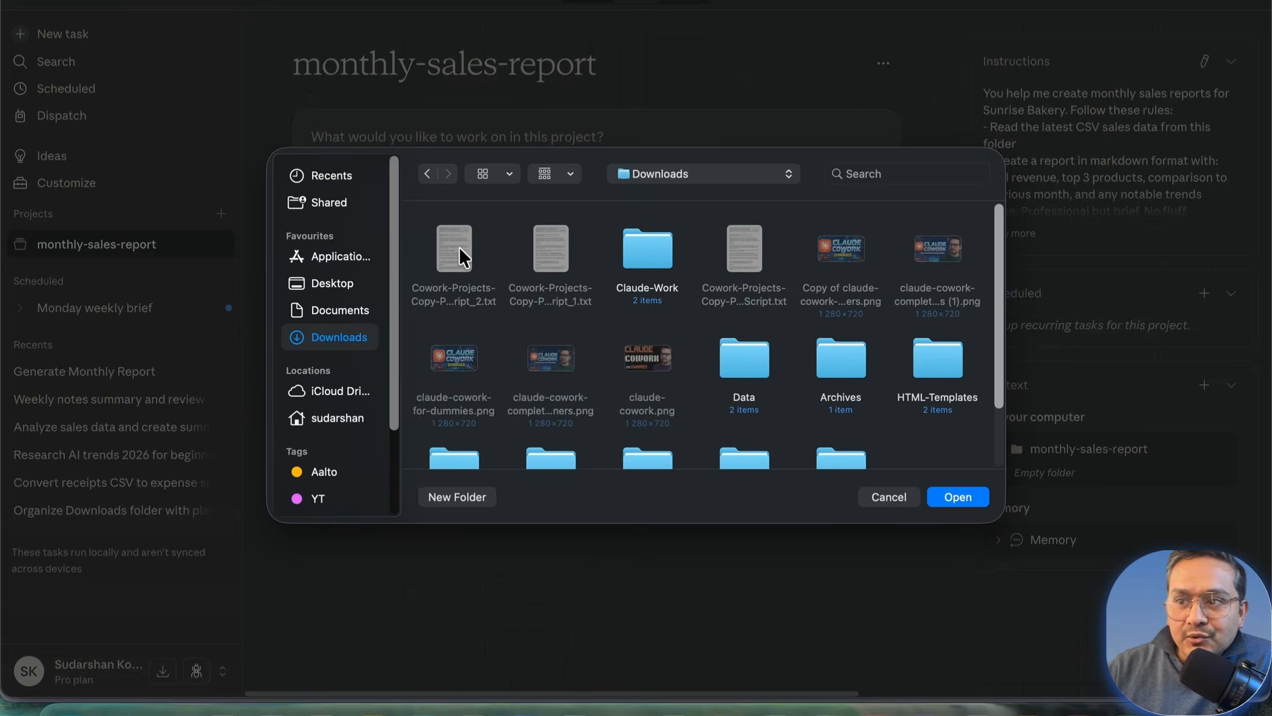
pyautogui.doubleClick(661, 249)
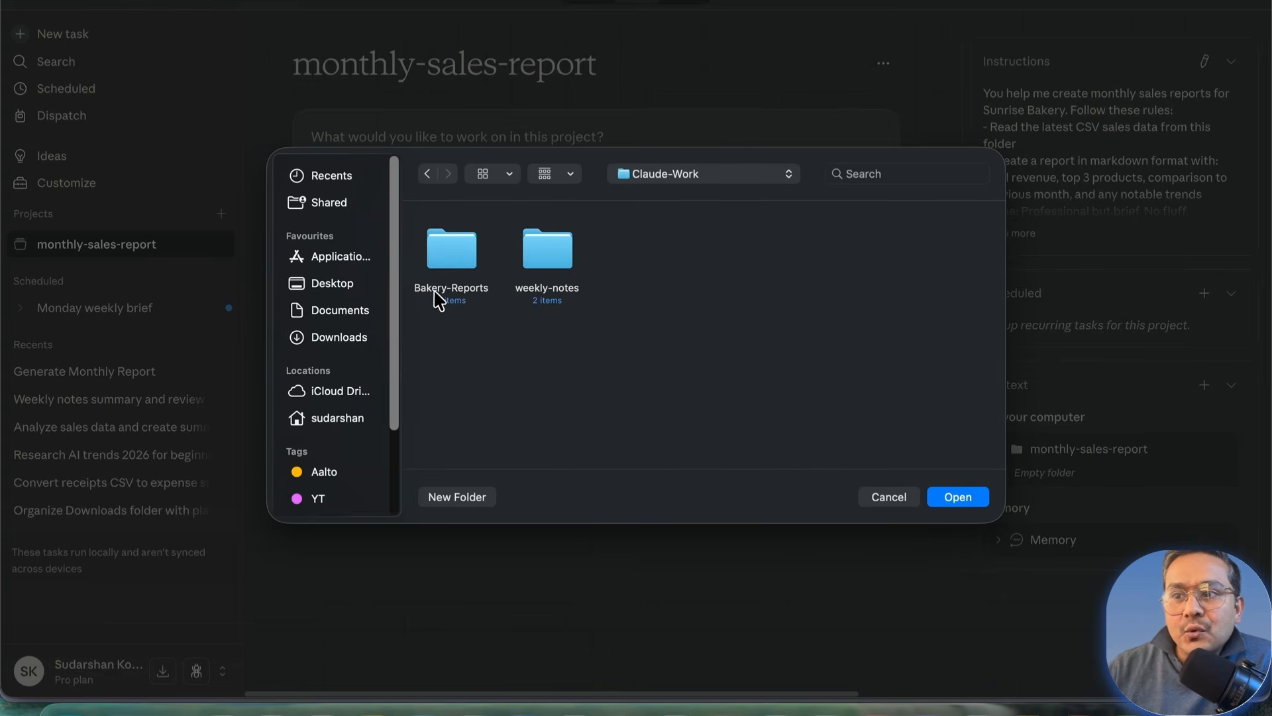
pyautogui.click(451, 252)
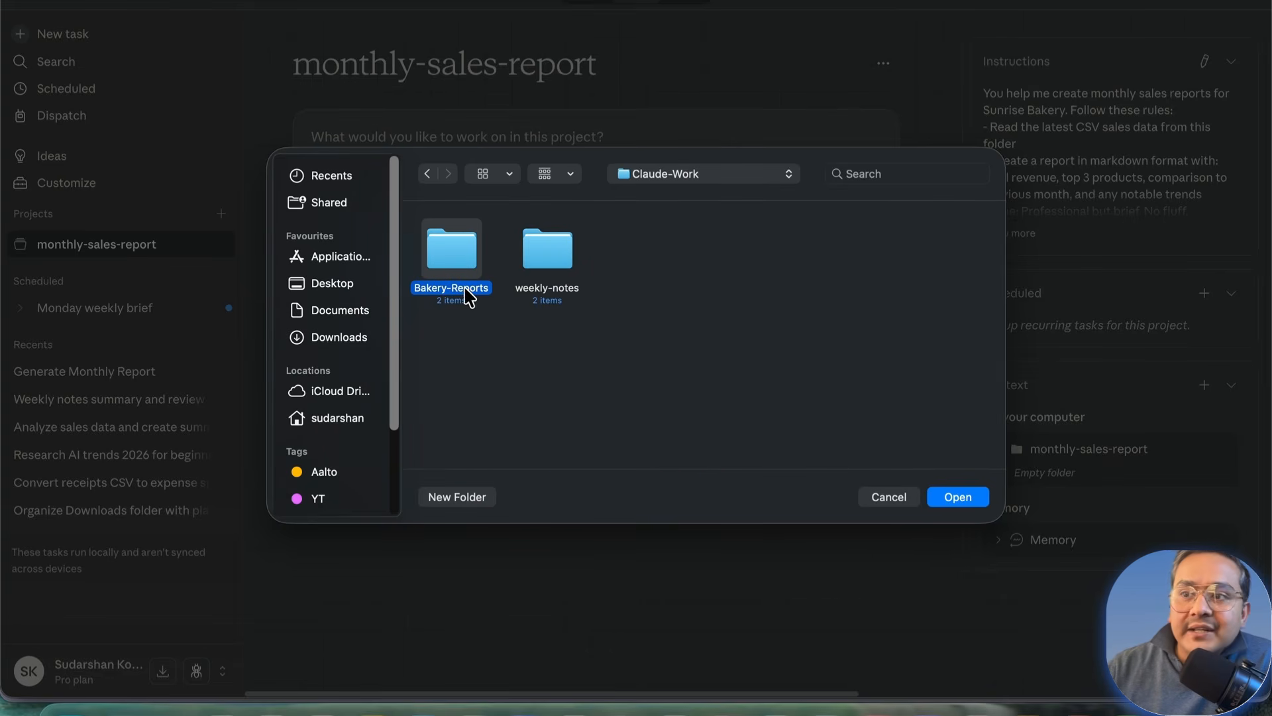
pyautogui.doubleClick(462, 292)
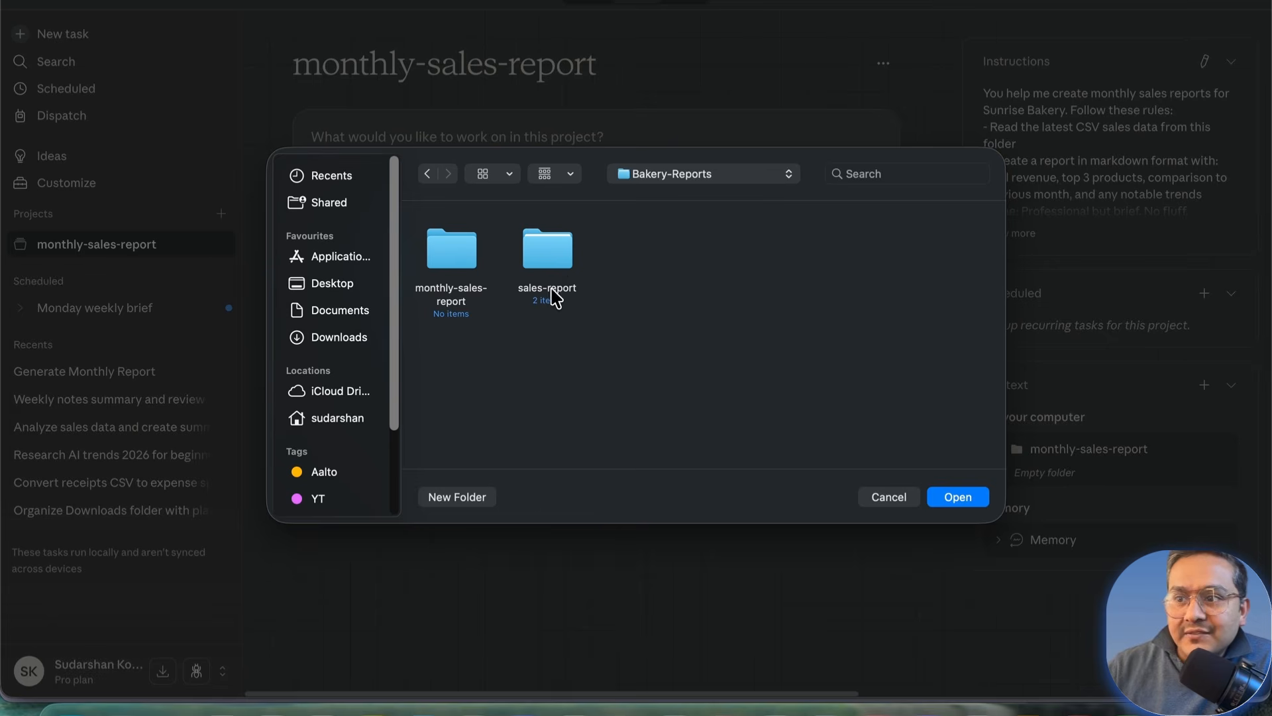
pyautogui.click(563, 265)
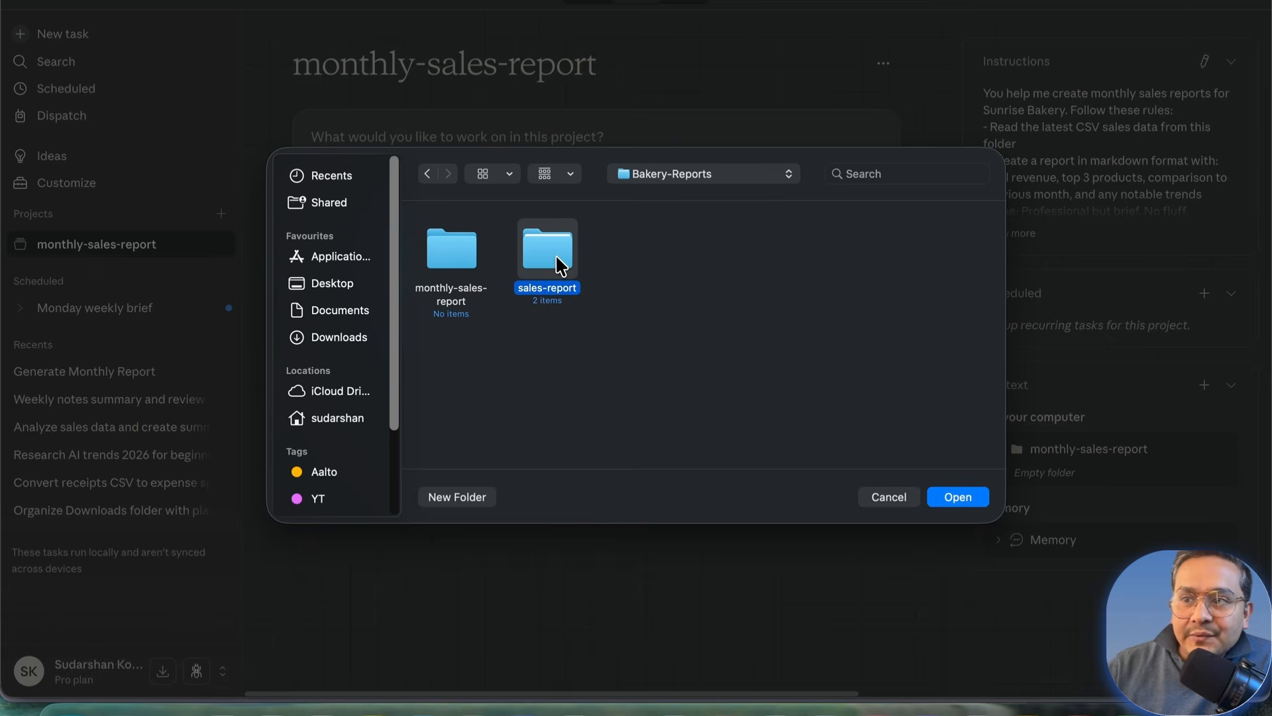
pyautogui.click(427, 263)
pyautogui.click(428, 174)
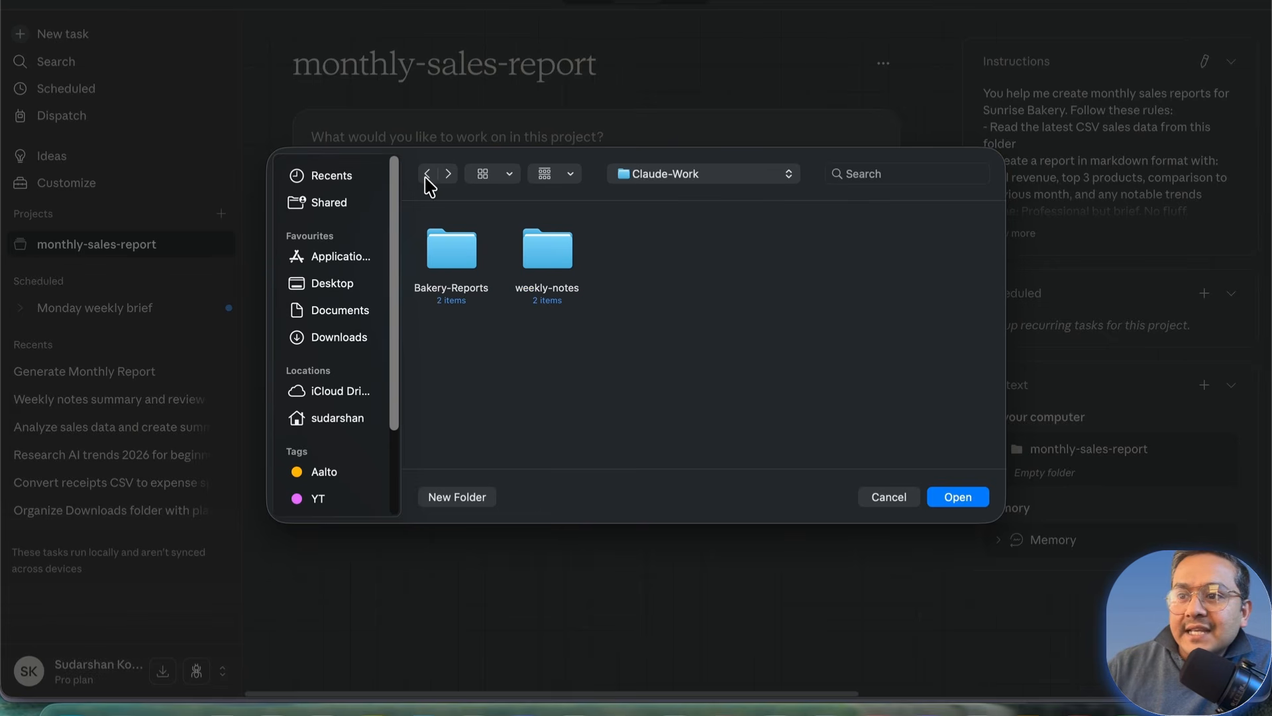
pyautogui.click(468, 261)
pyautogui.click(962, 502)
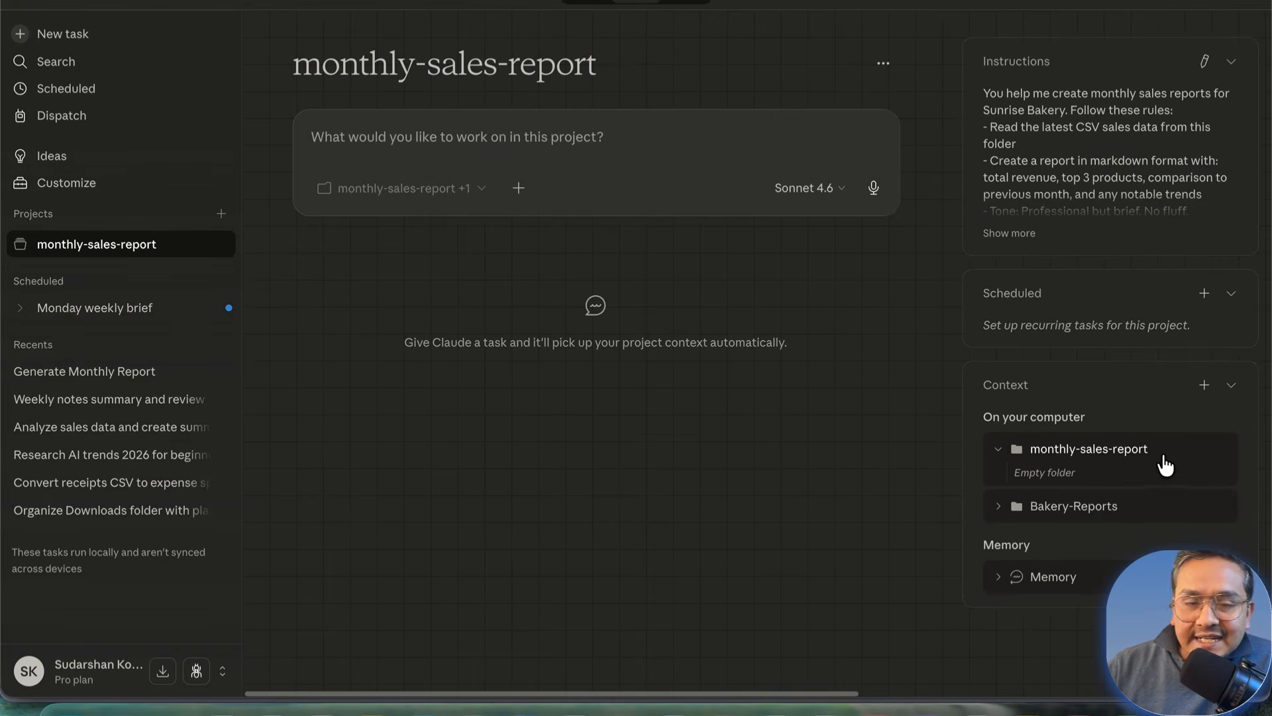
# Step: Highlight the word 'sales' in the project title, then clear the highlight
pyautogui.doubleClick(470, 67)
pyautogui.click(644, 443)
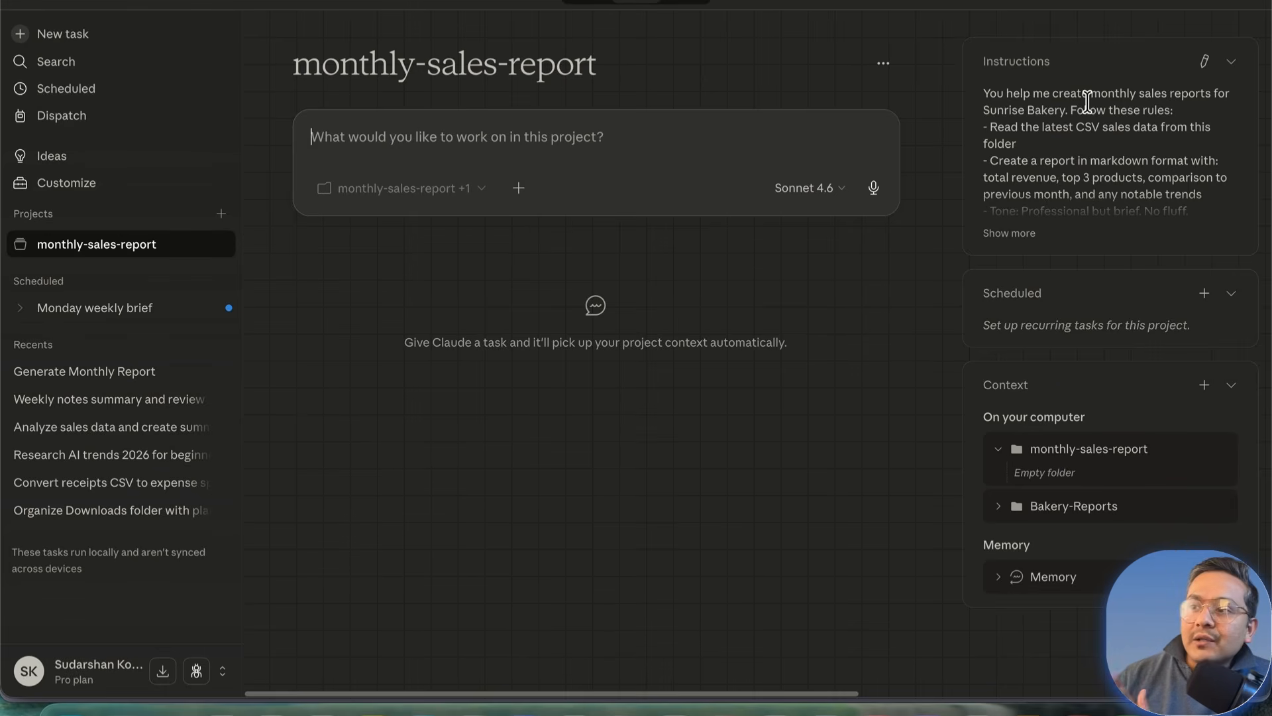
pyautogui.moveTo(1168, 522)
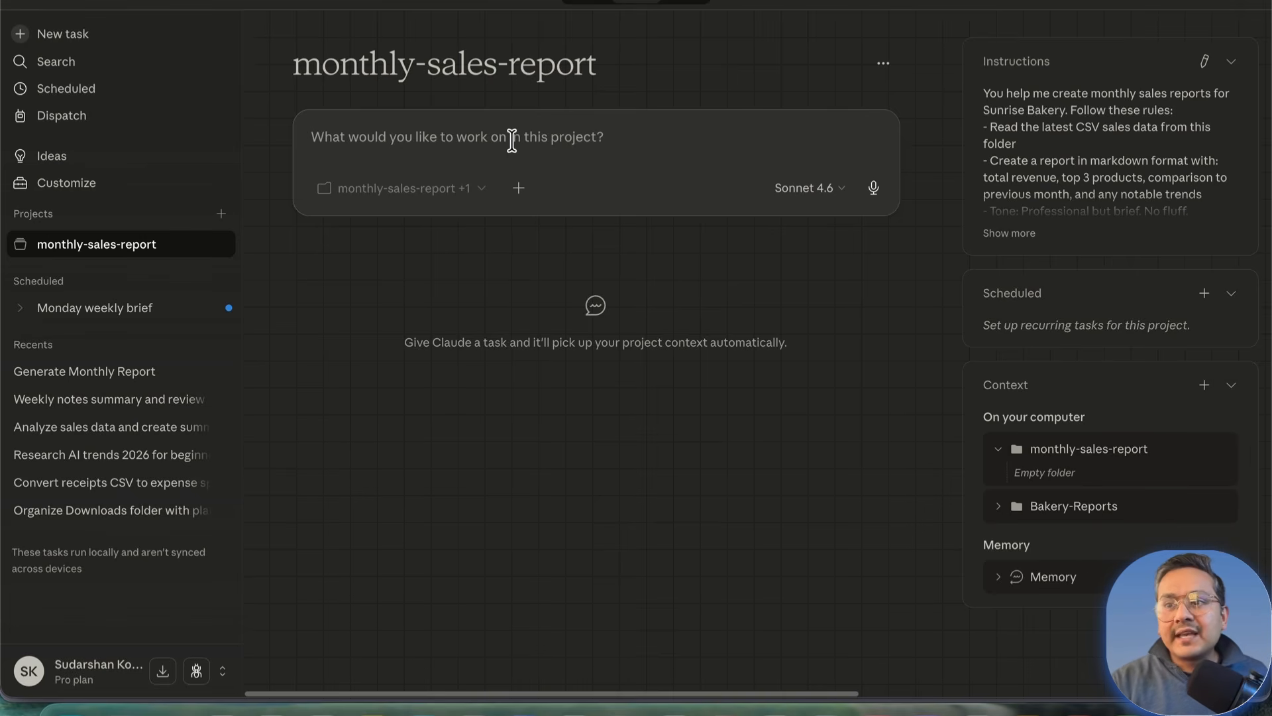
# Step: Send the prompt 'generate last monthly sales repo' to start the report task
pyautogui.write('genera')
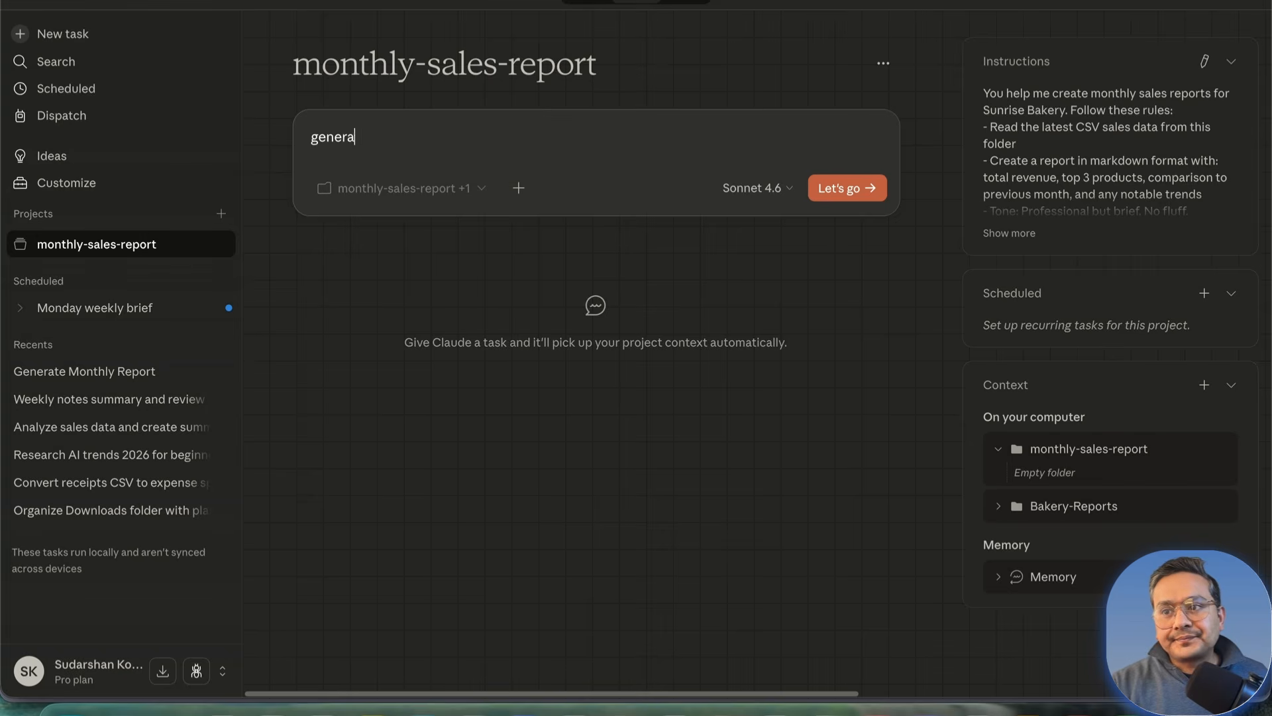
pyautogui.write('te last monthly sales repo')
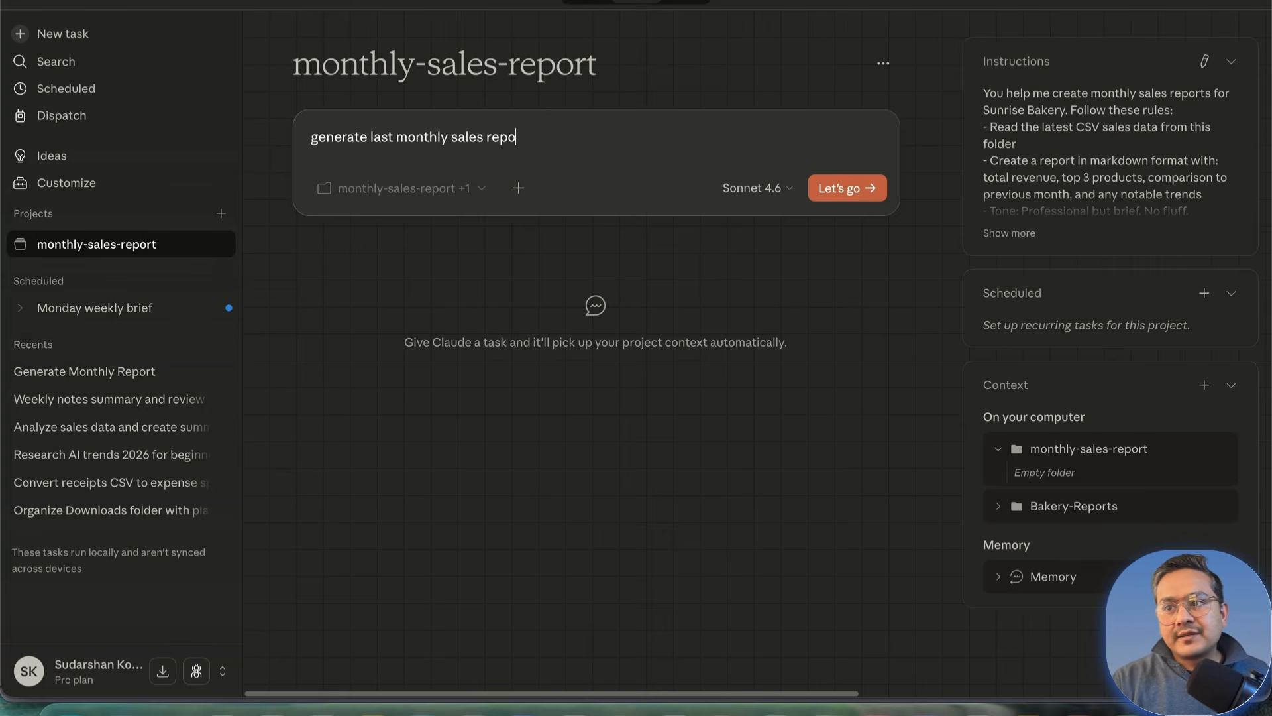
pyautogui.press('Return')
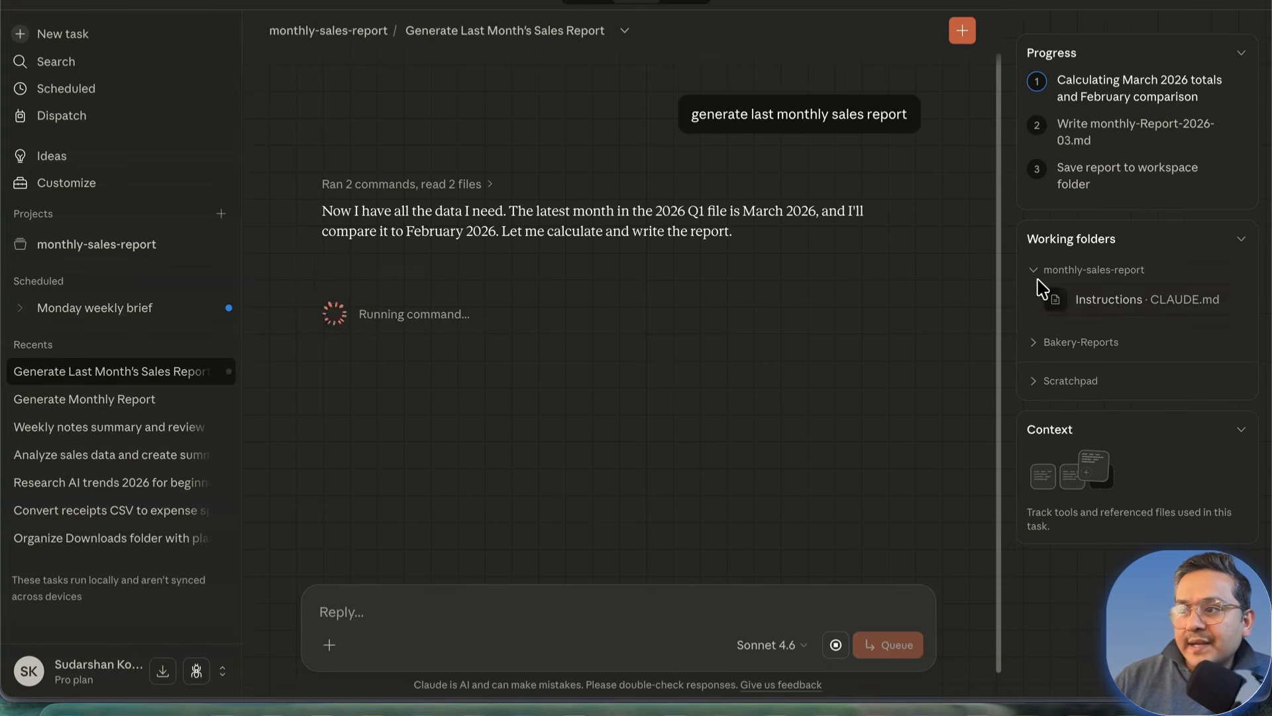
# Step: Inspect the working folders and CLAUDE.md instructions without saving, then expand Scratchpad as the report finishes
pyautogui.click(1037, 270)
pyautogui.click(1037, 295)
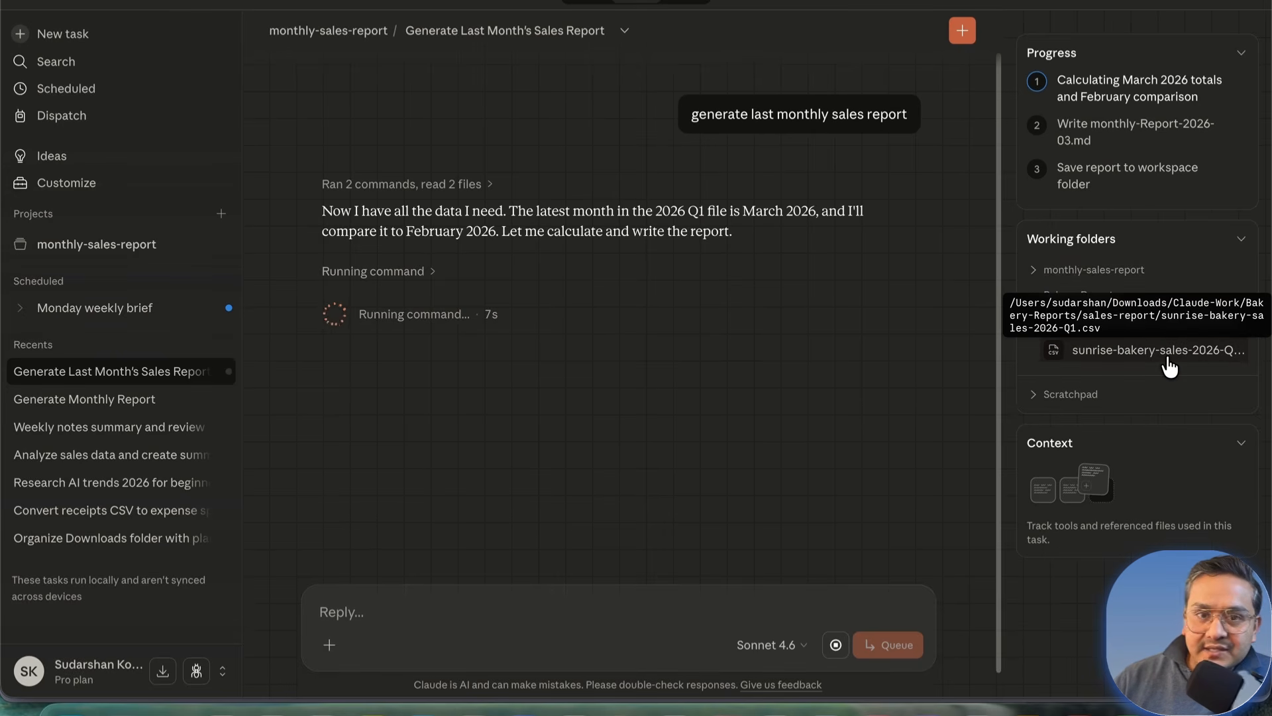
pyautogui.click(1031, 272)
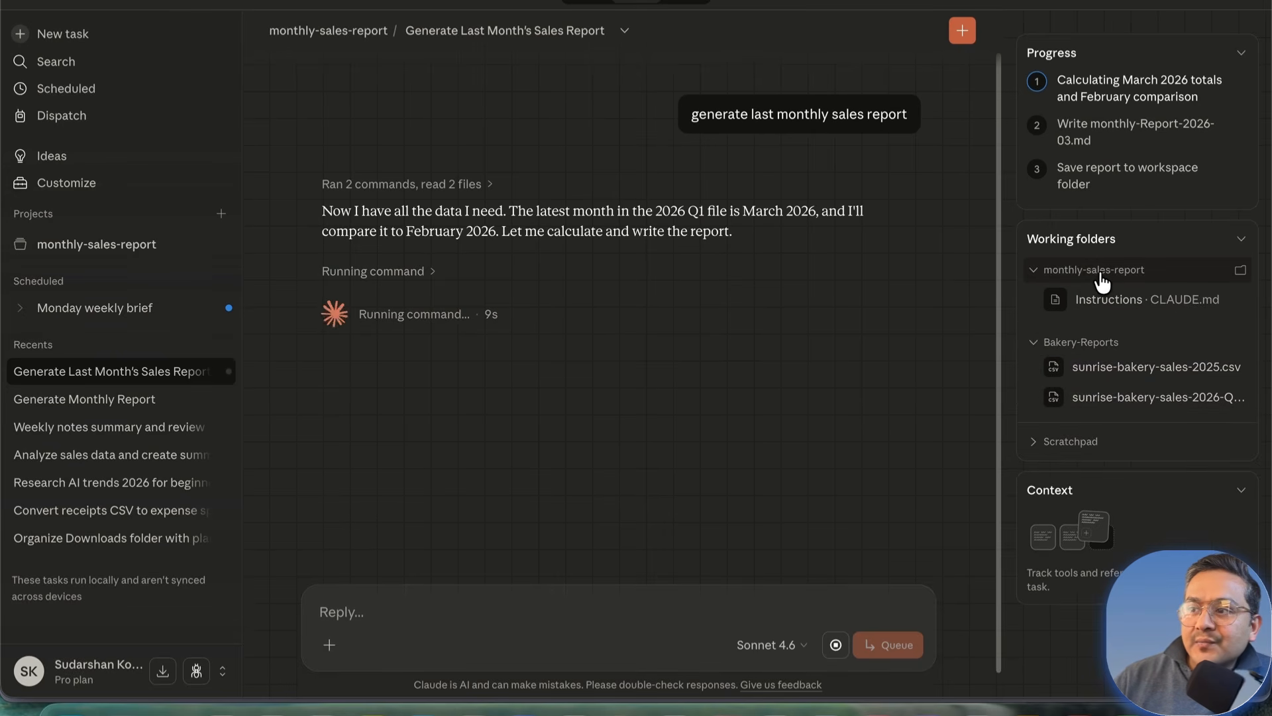
pyautogui.click(1149, 303)
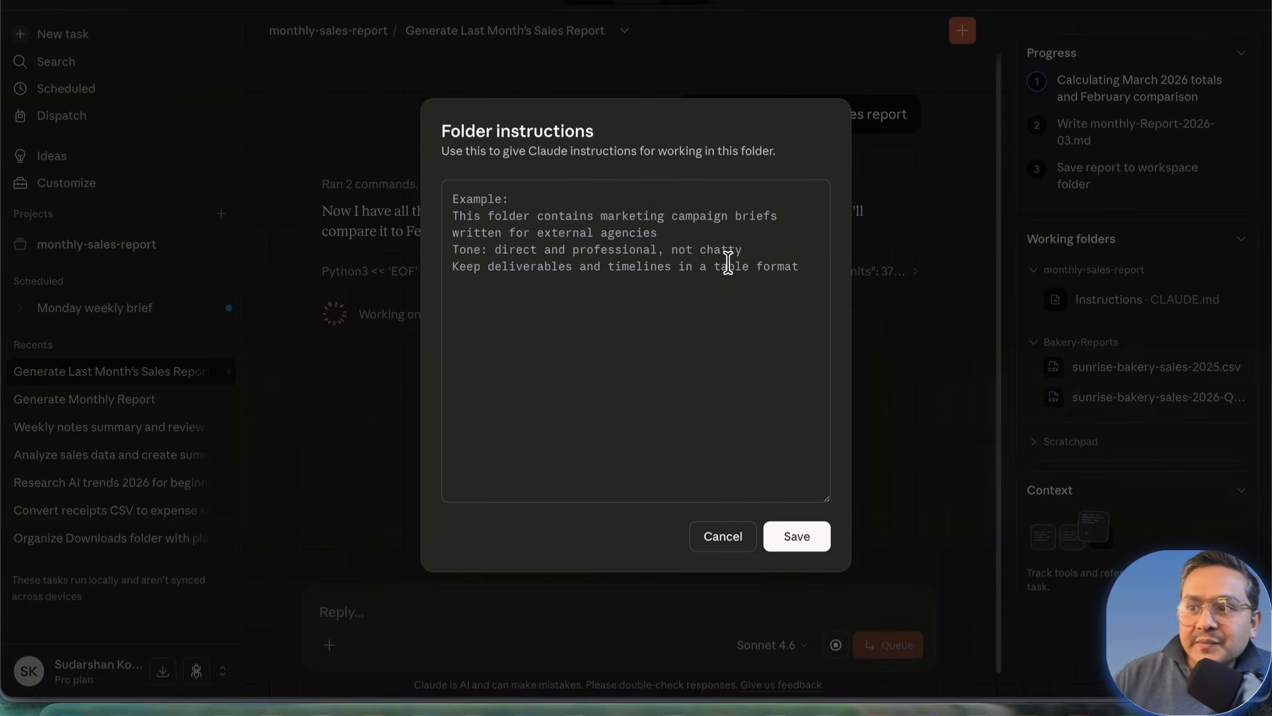
pyautogui.click(661, 327)
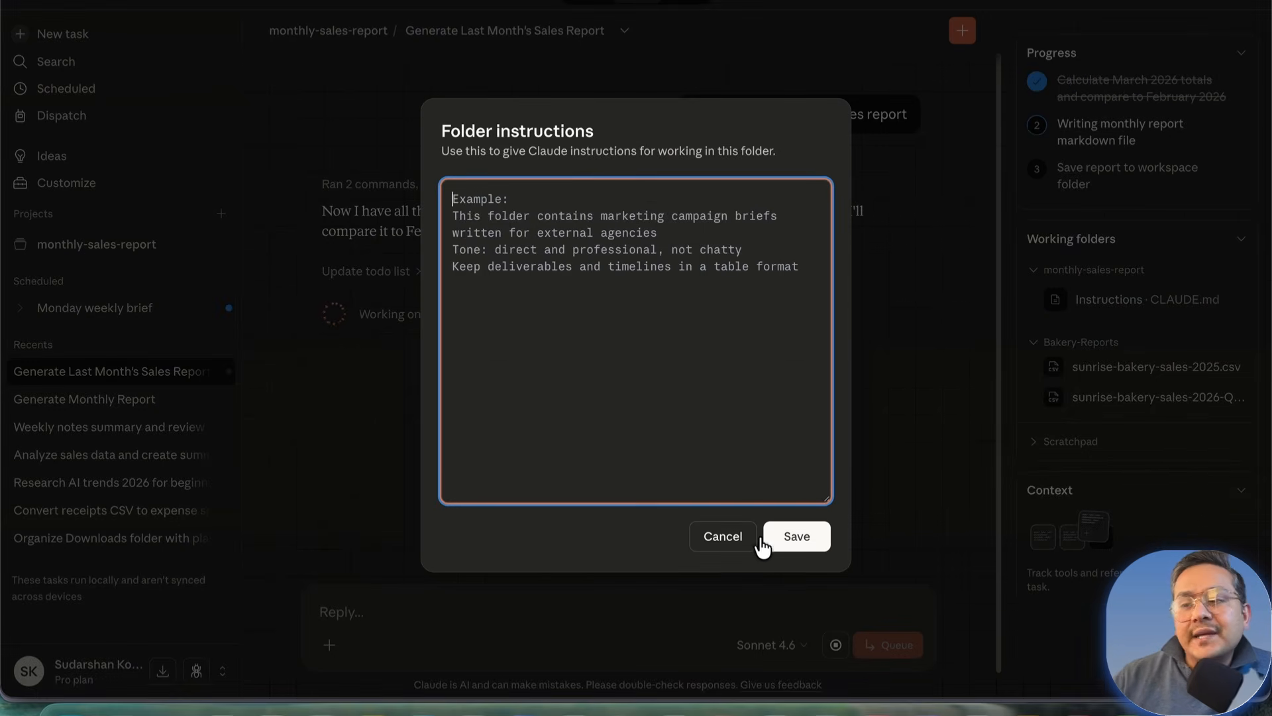
pyautogui.click(726, 539)
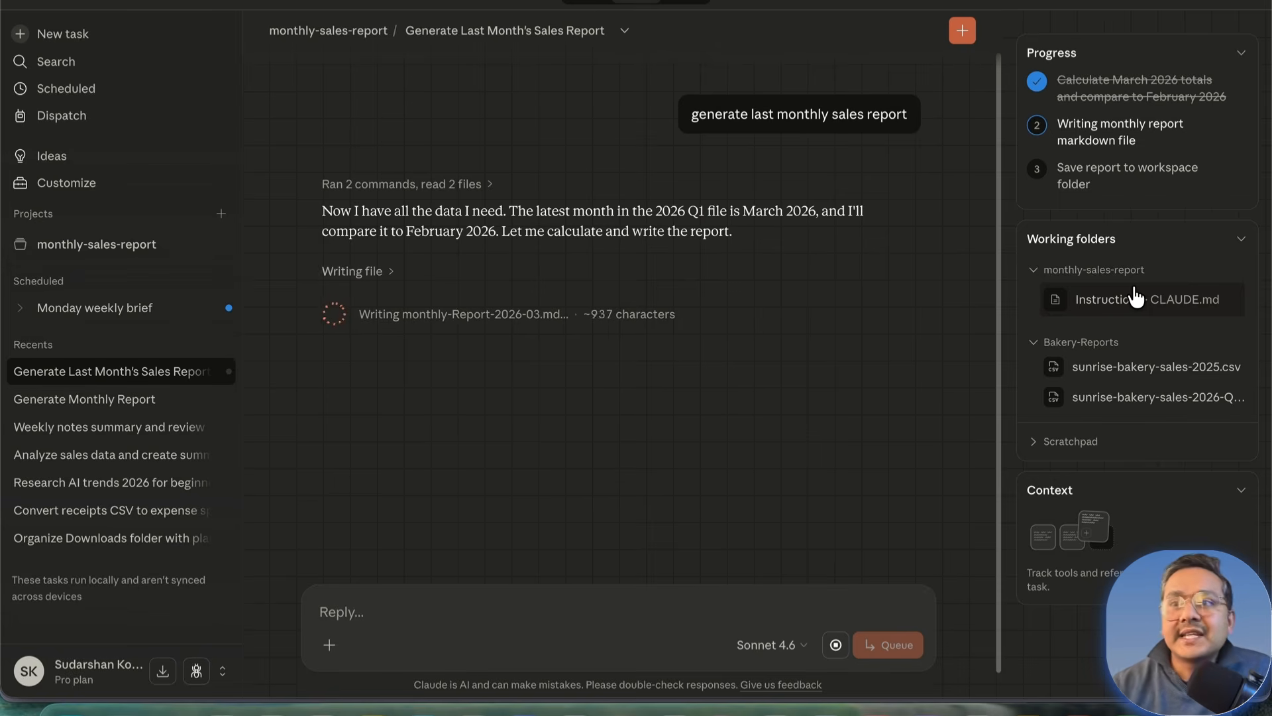
pyautogui.click(1033, 454)
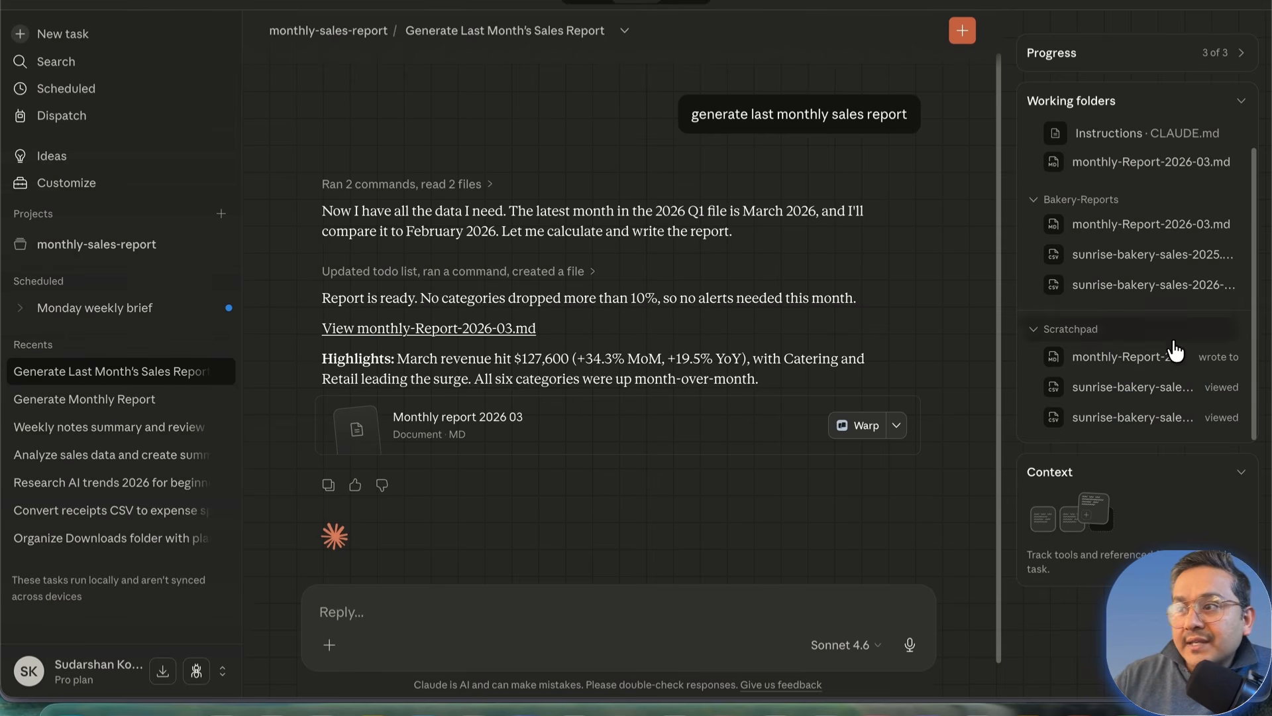
# Step: Preview monthly-Report-2026-03.md beside the chat and scroll to its Feb-vs-Mar category table
pyautogui.scroll(1, 1168, 302)
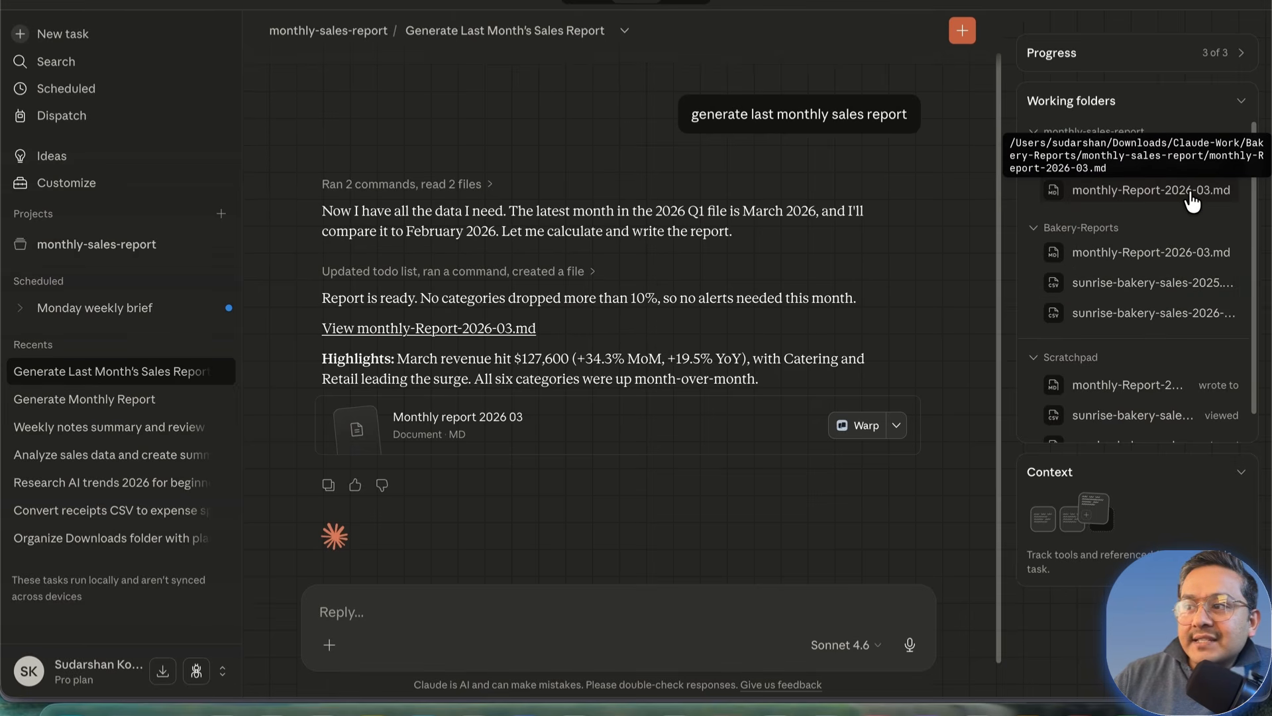
pyautogui.click(1147, 193)
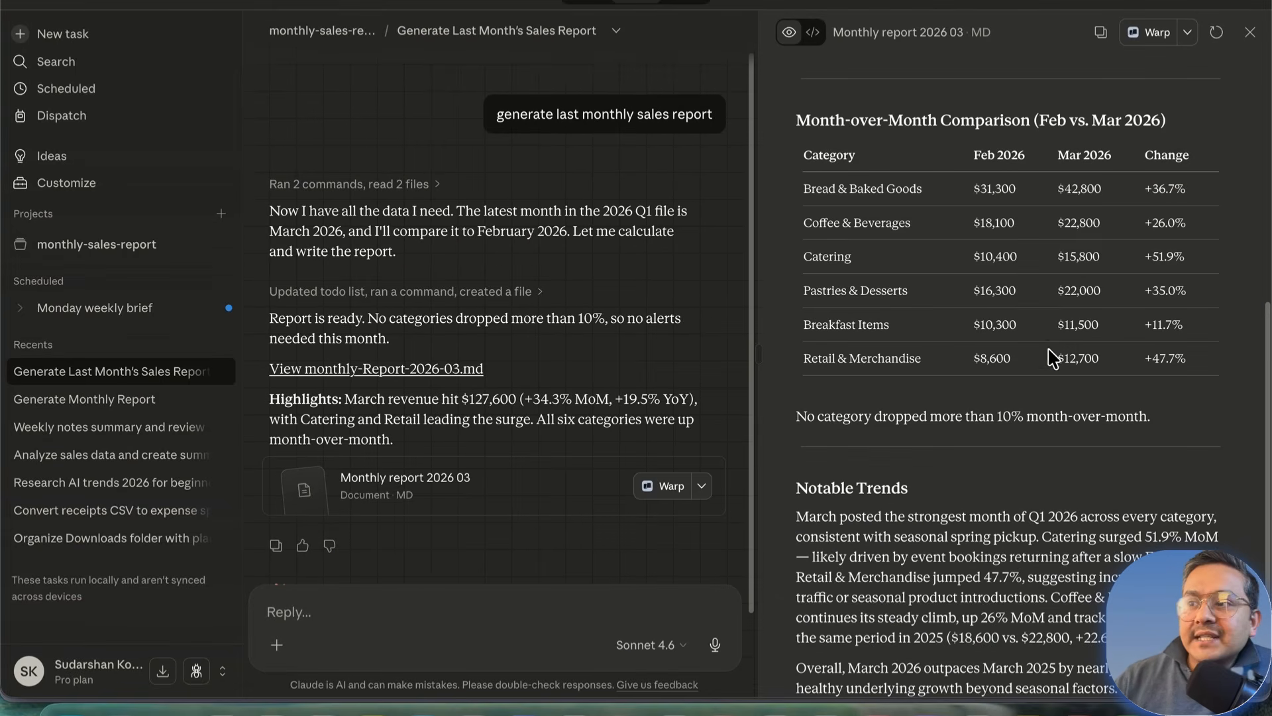
pyautogui.scroll(6, 1055, 362)
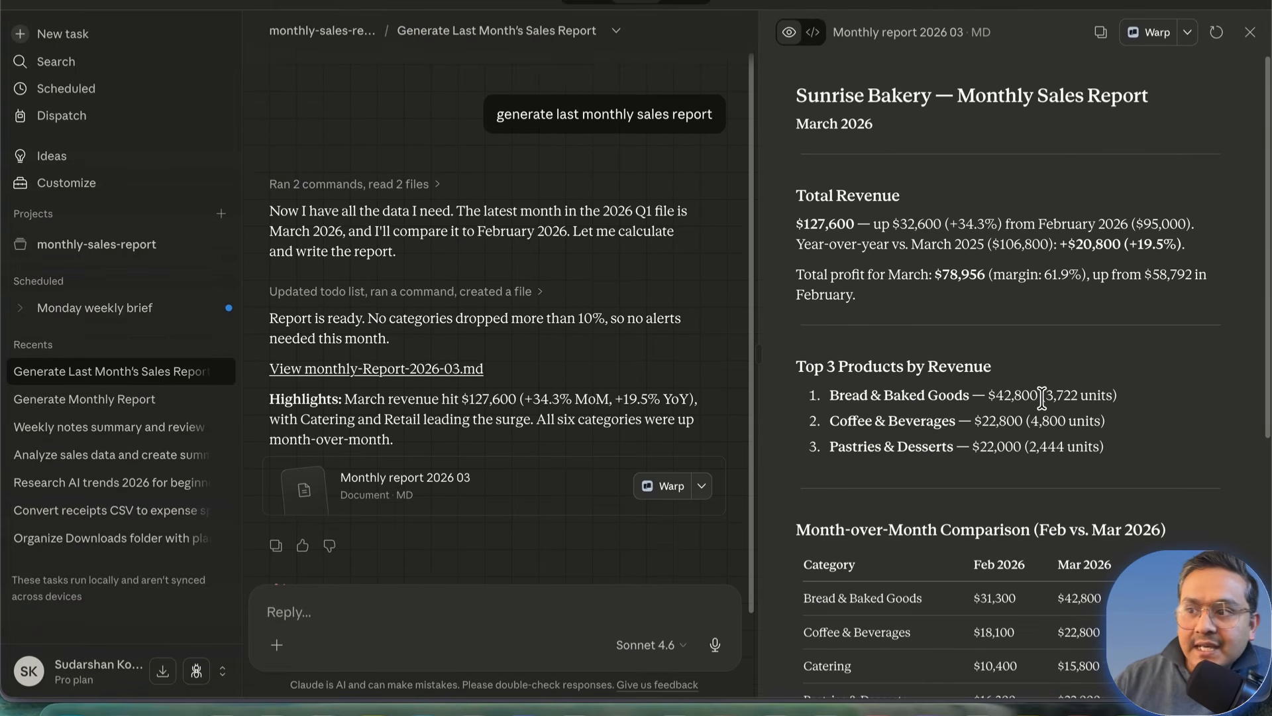
pyautogui.scroll(-2, 1042, 397)
pyautogui.scroll(-5, 1041, 397)
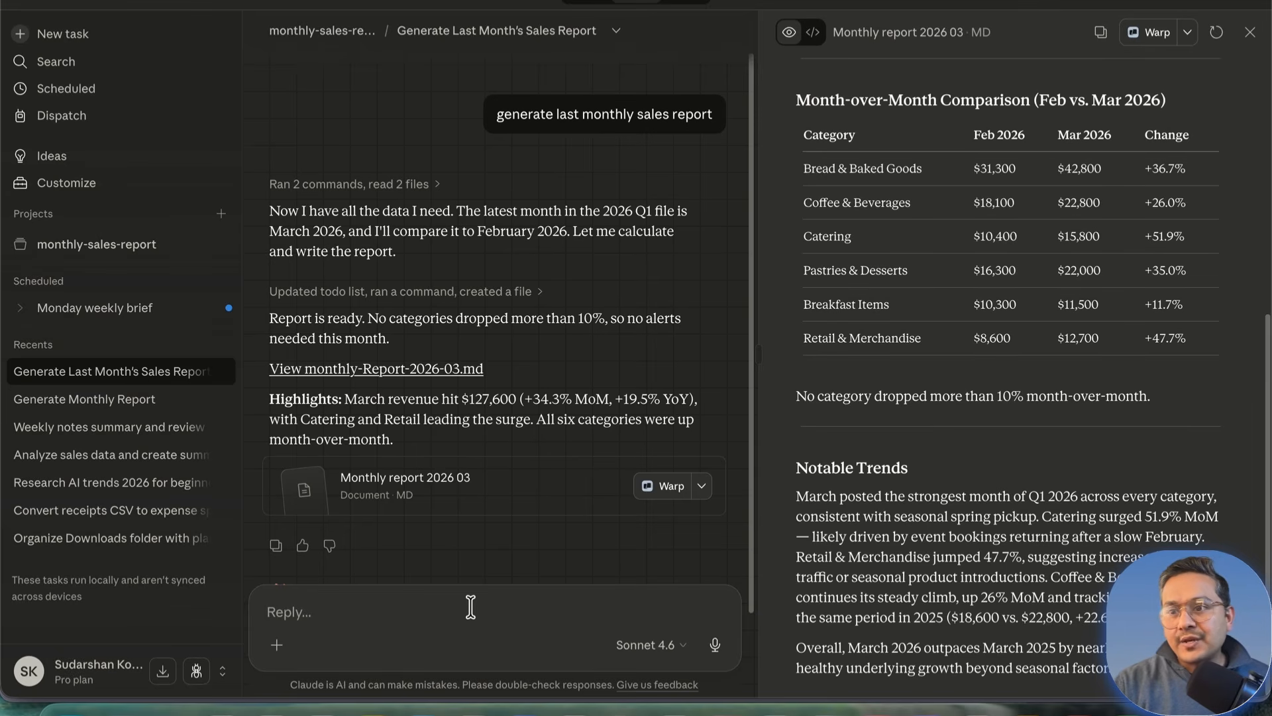
# Step: Ask 'can you compare it with previous month' and highlight the resulting Feb vs. Mar 2026 heading
pyautogui.write('can you compare ')
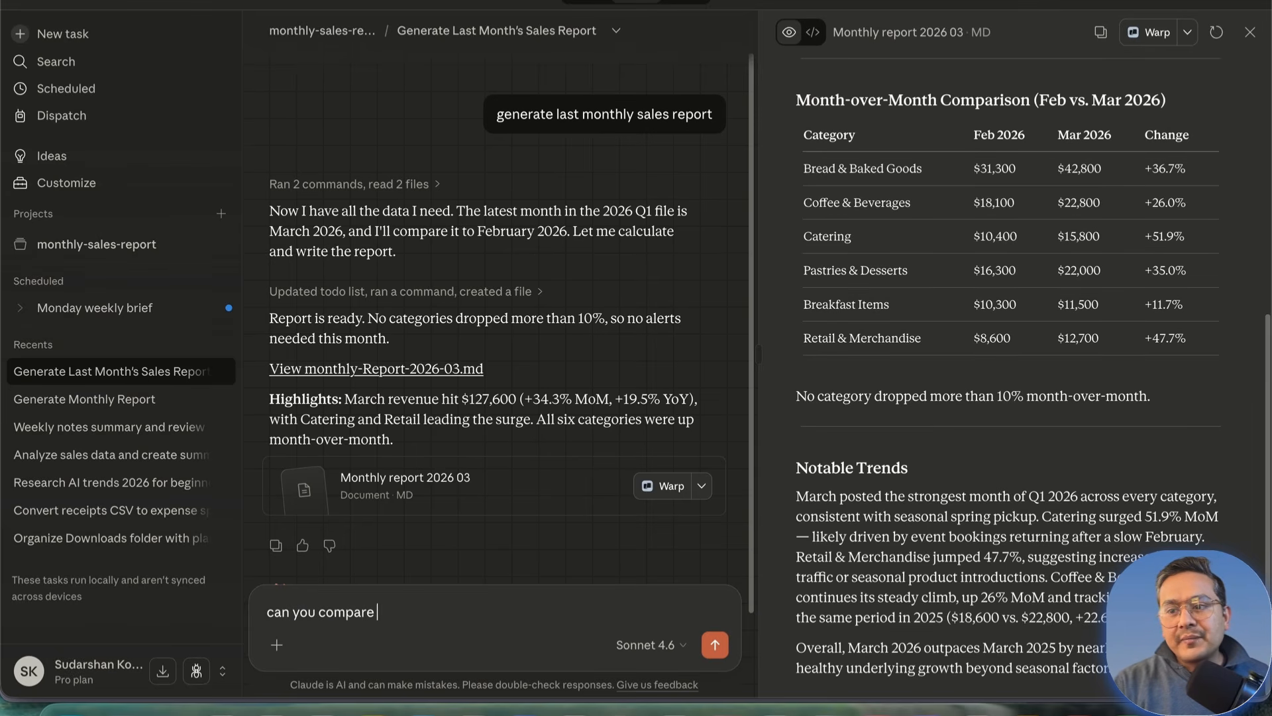
pyautogui.write('it with previous month')
pyautogui.press('Return')
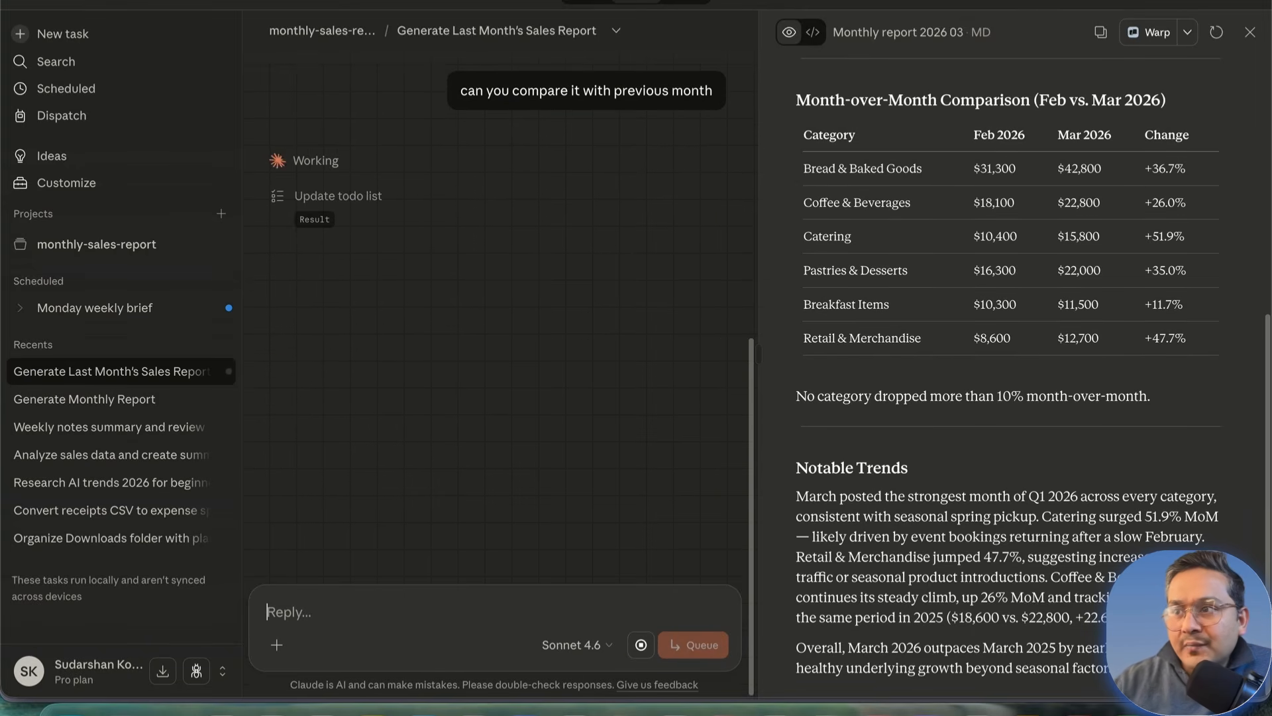
pyautogui.scroll(5, 1054, 410)
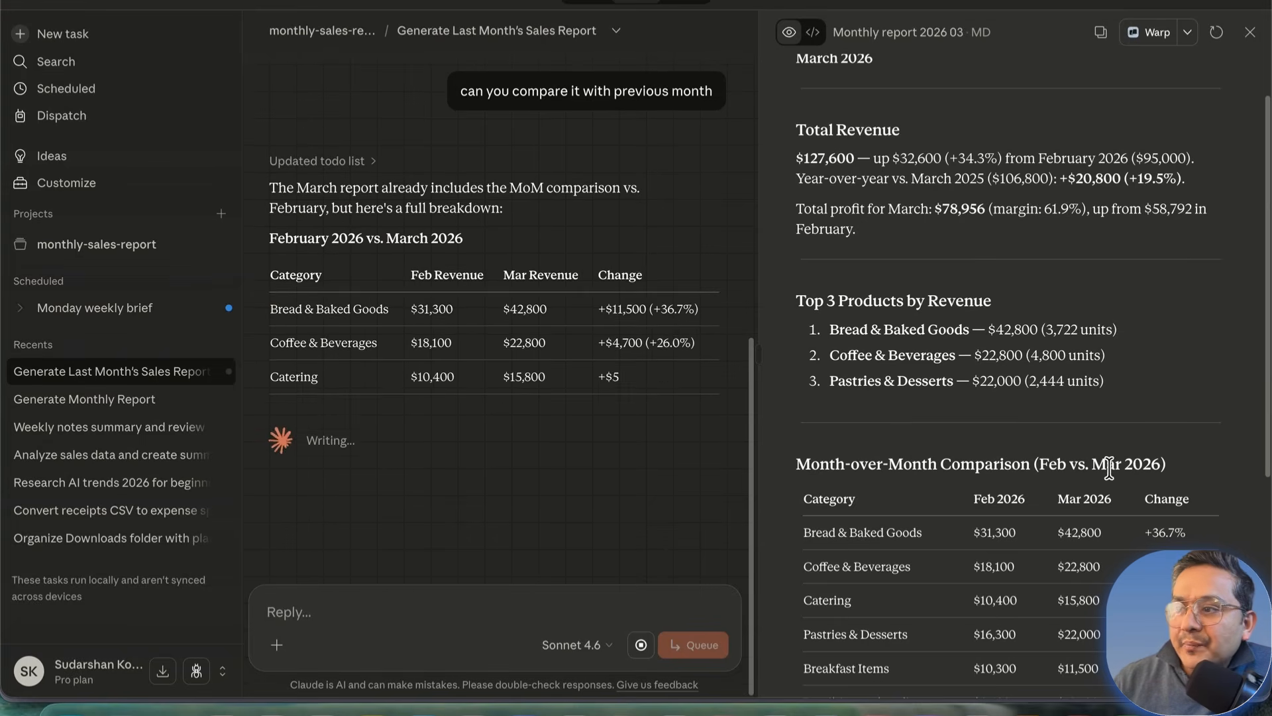
pyautogui.moveTo(1167, 464); pyautogui.dragTo(1039, 464)
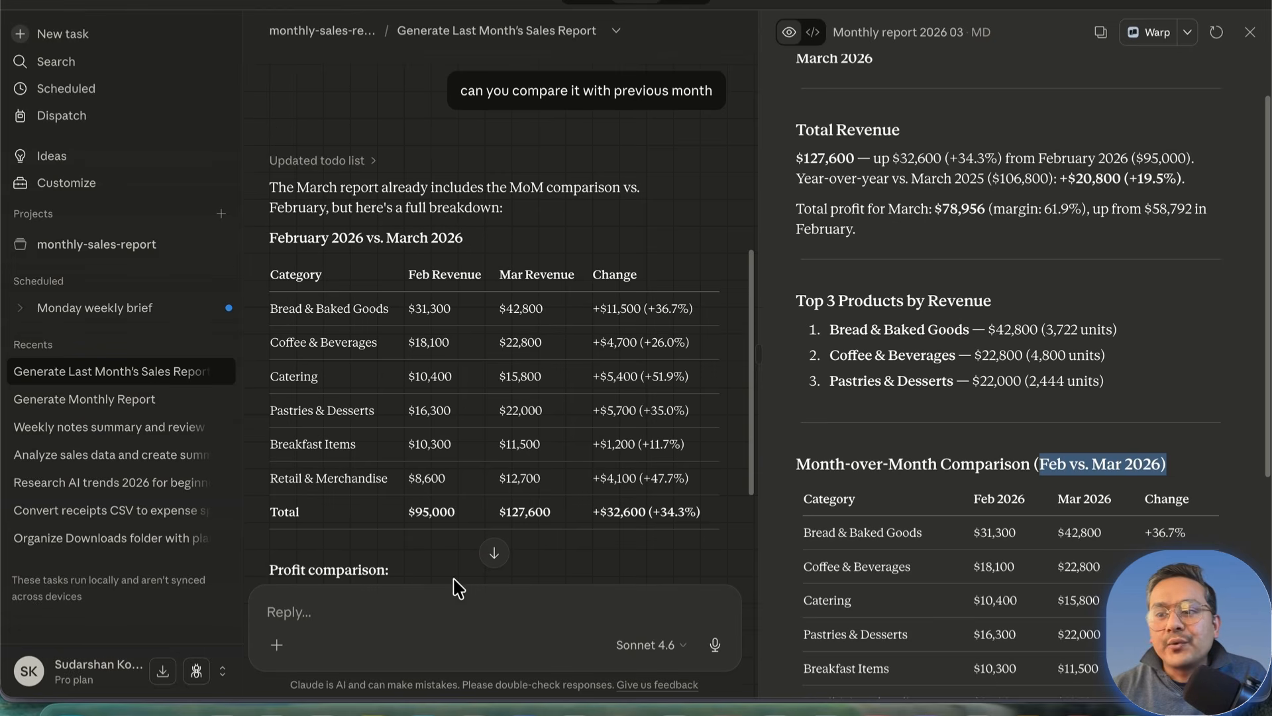
# Step: Reply 'okay looks good' and ask Claude to compare 2025 Q4 with this year's sales
pyautogui.click(437, 603)
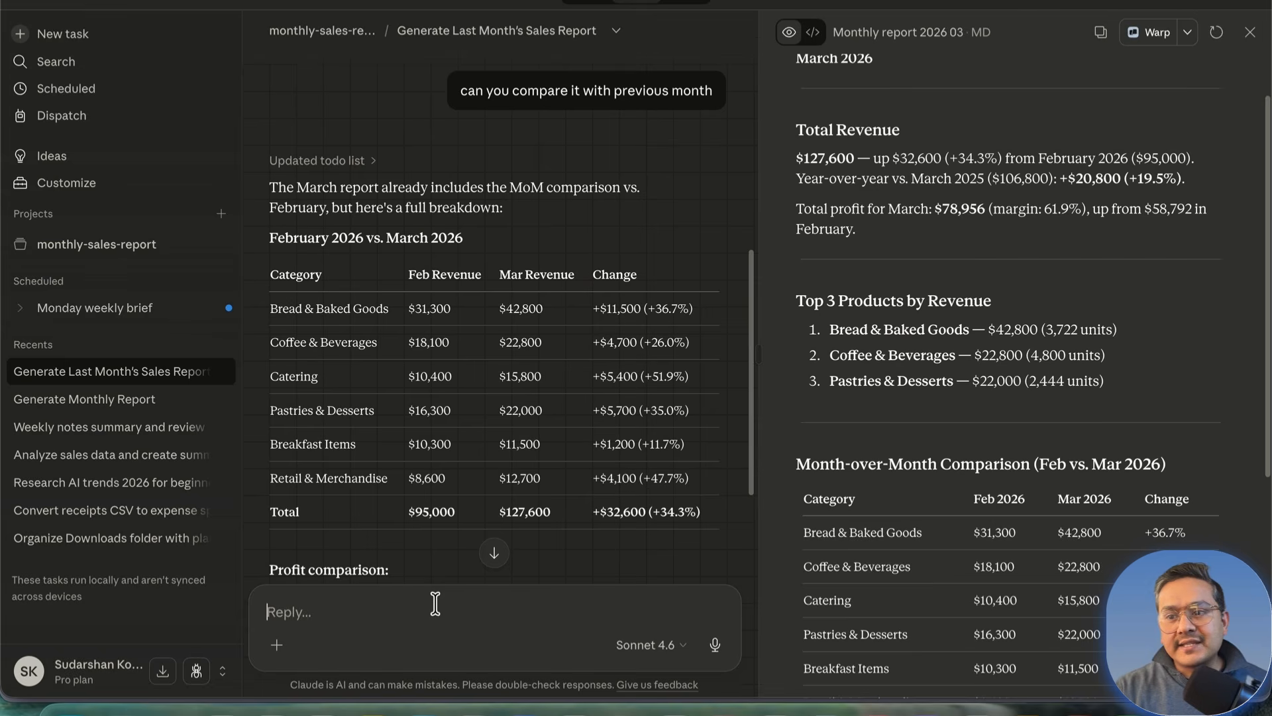
pyautogui.write('okay looks good, can')
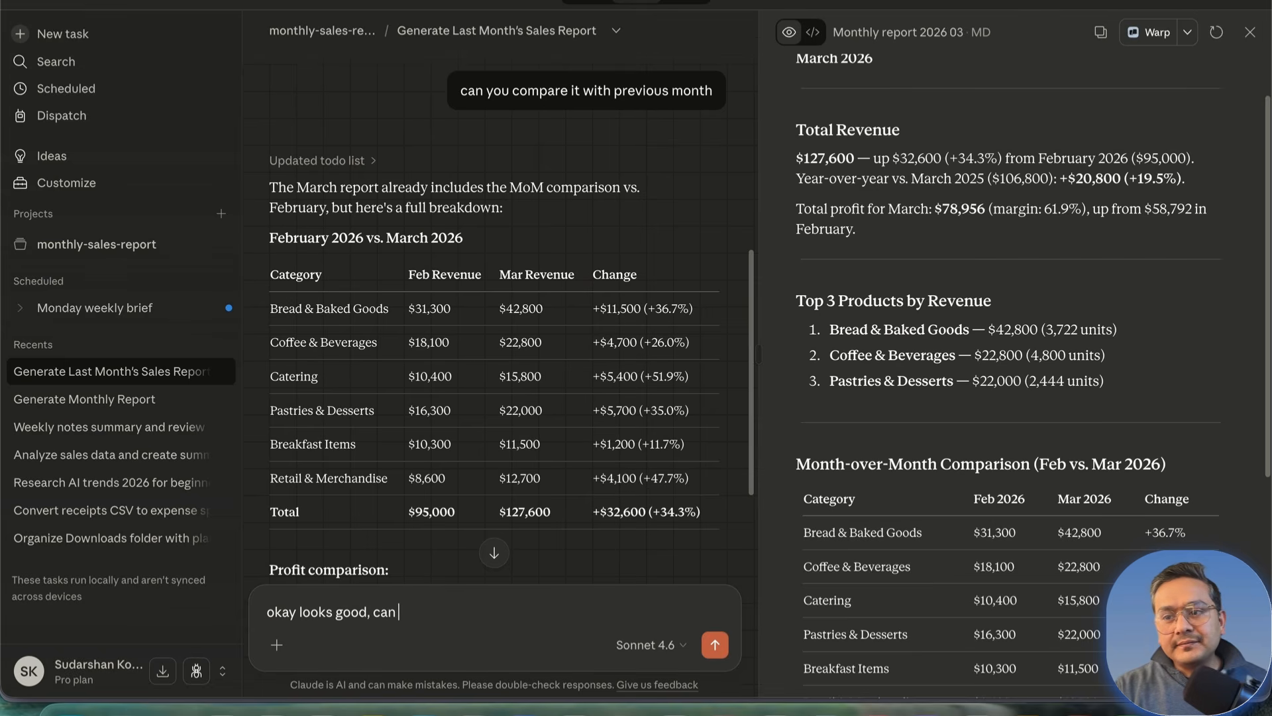
pyautogui.write(' you compare between 2025 and')
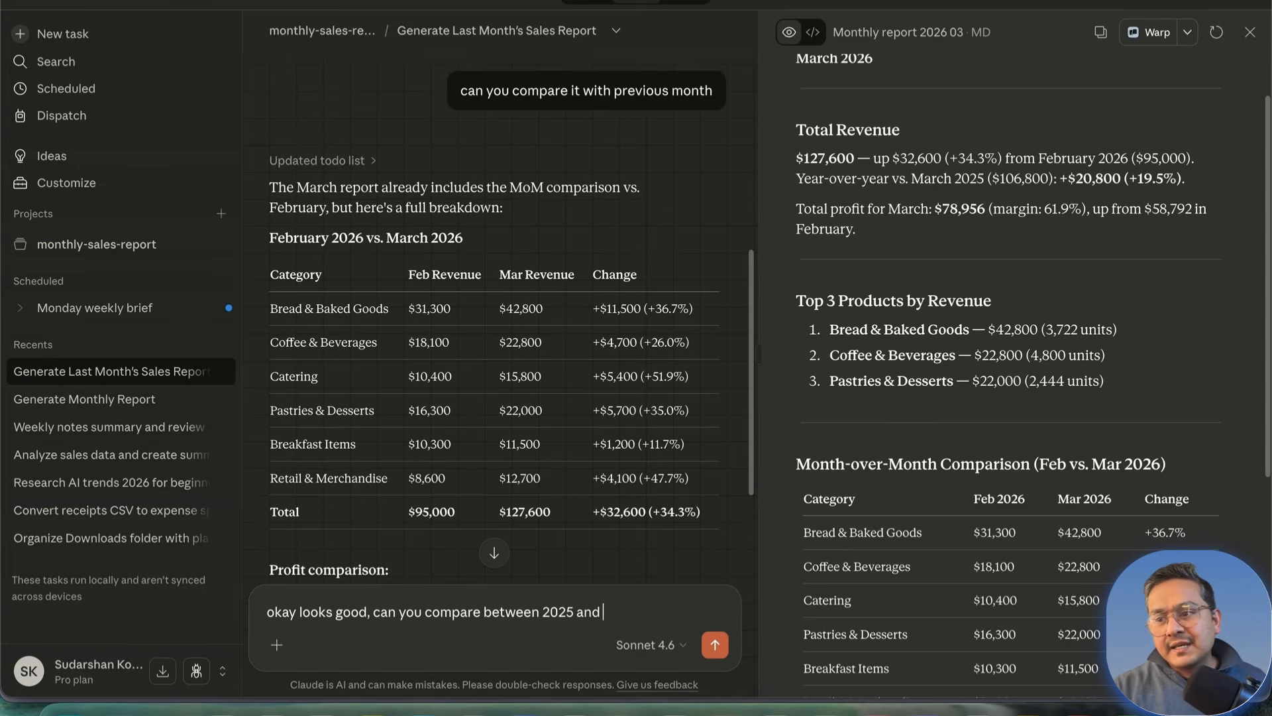
pyautogui.press('BackSpace')
pyautogui.press('BackSpace')
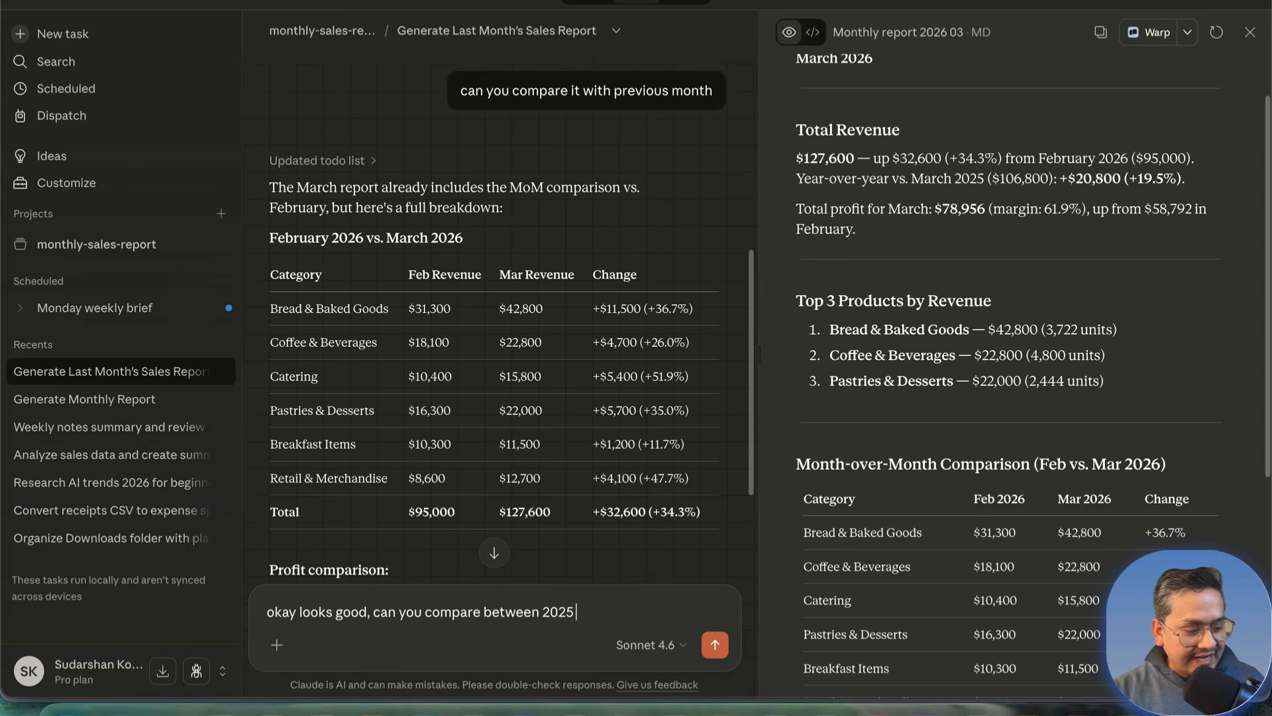
pyautogui.write('Q')
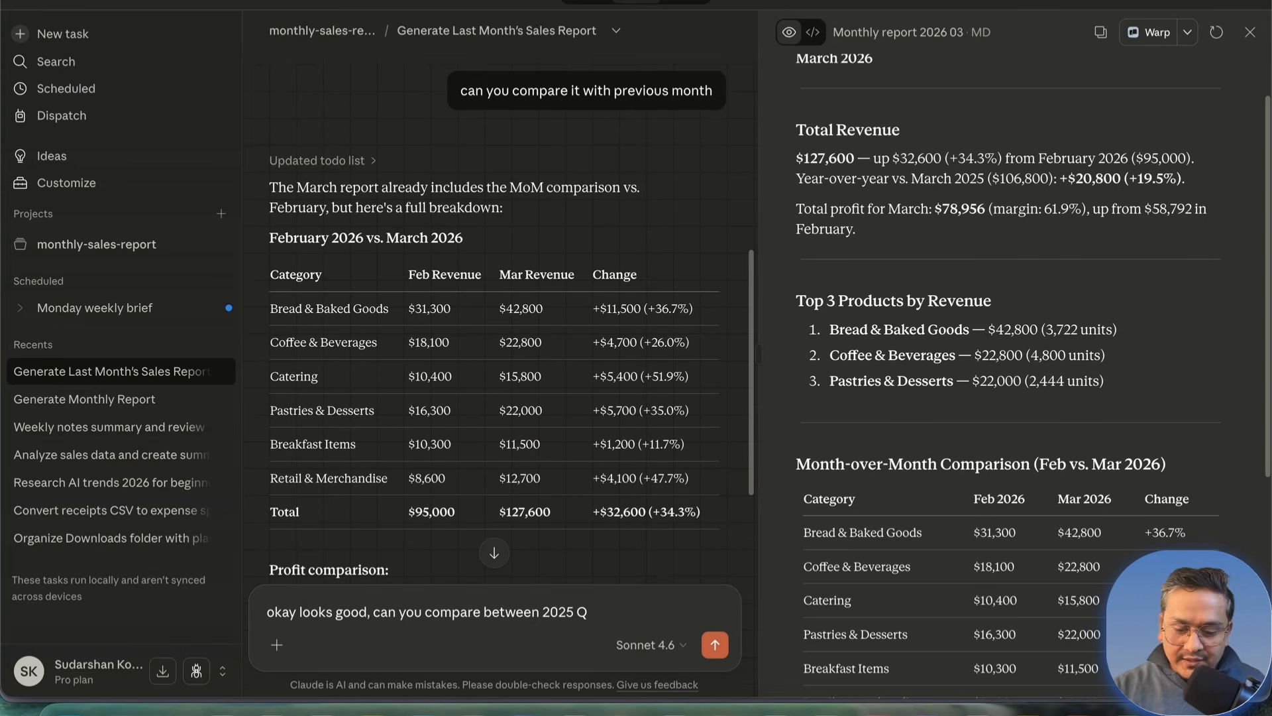
pyautogui.write('4 and this years re')
pyautogui.press('Return')
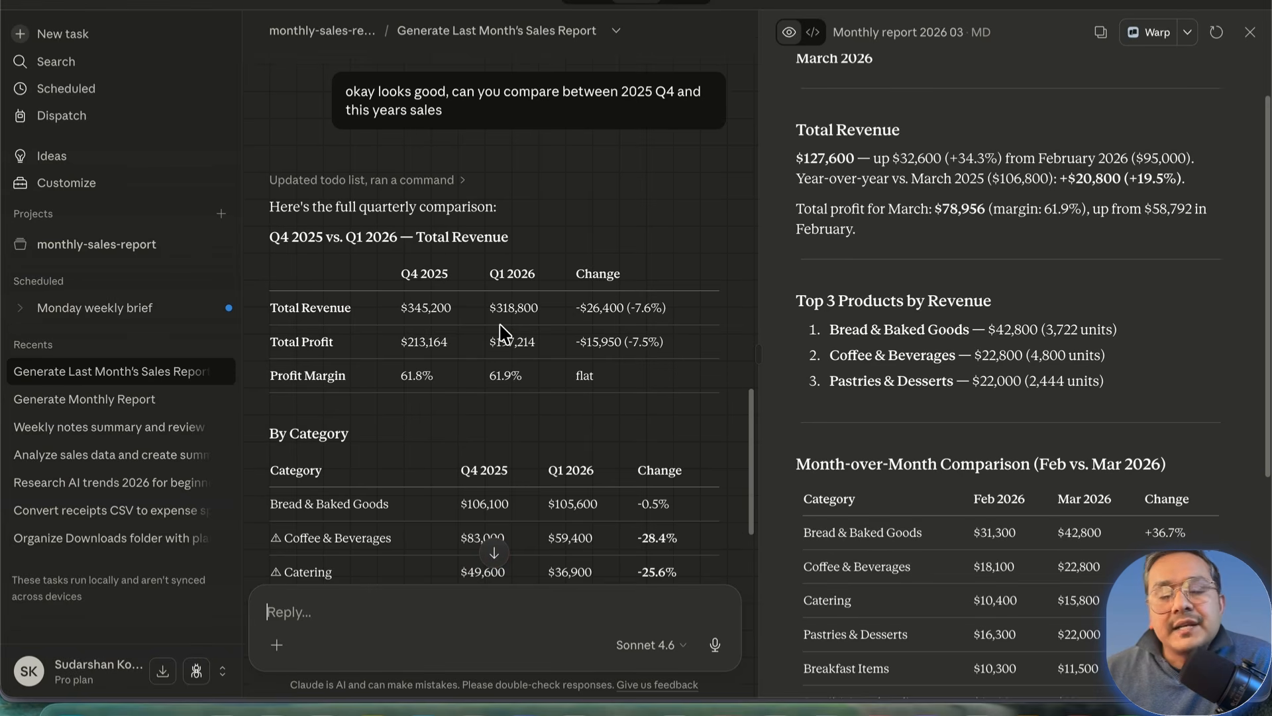
# Step: Scroll through the chat, then collapse the Scratchpad, Bakery-Reports and monthly-sales-report folders
pyautogui.scroll(-5, 507, 338)
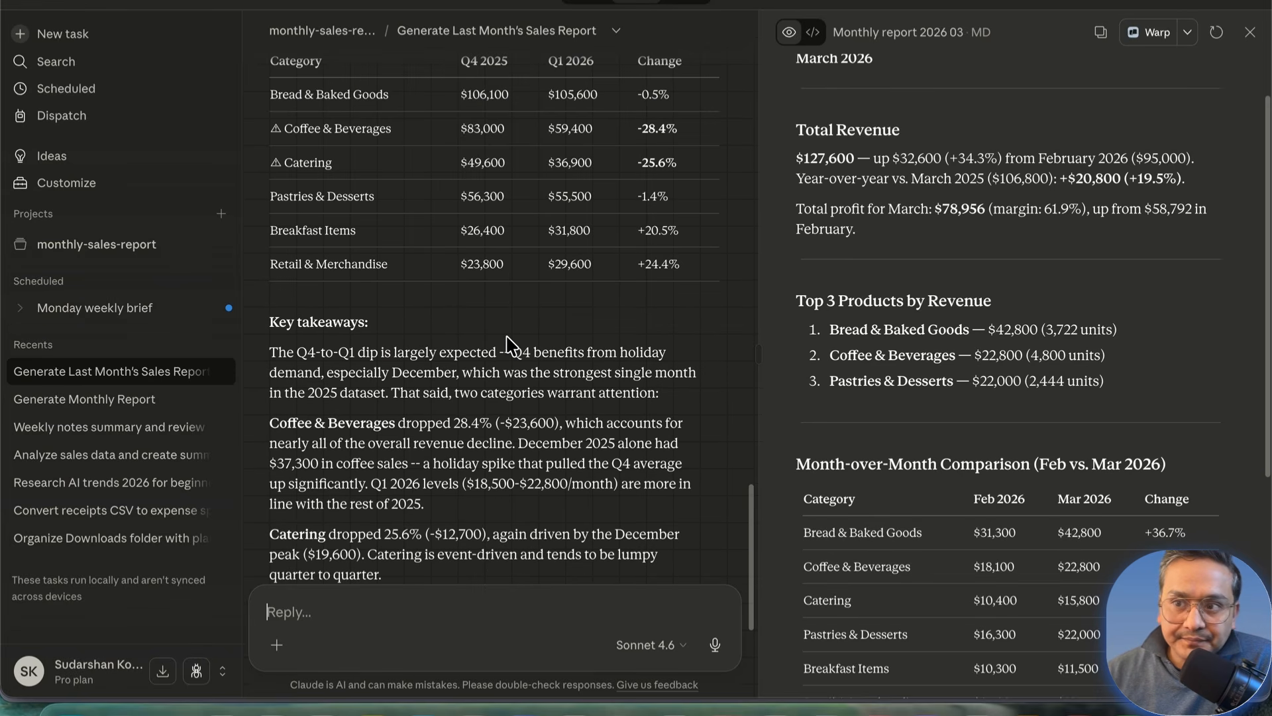
pyautogui.scroll(-4, 457, 345)
pyautogui.scroll(10, 441, 325)
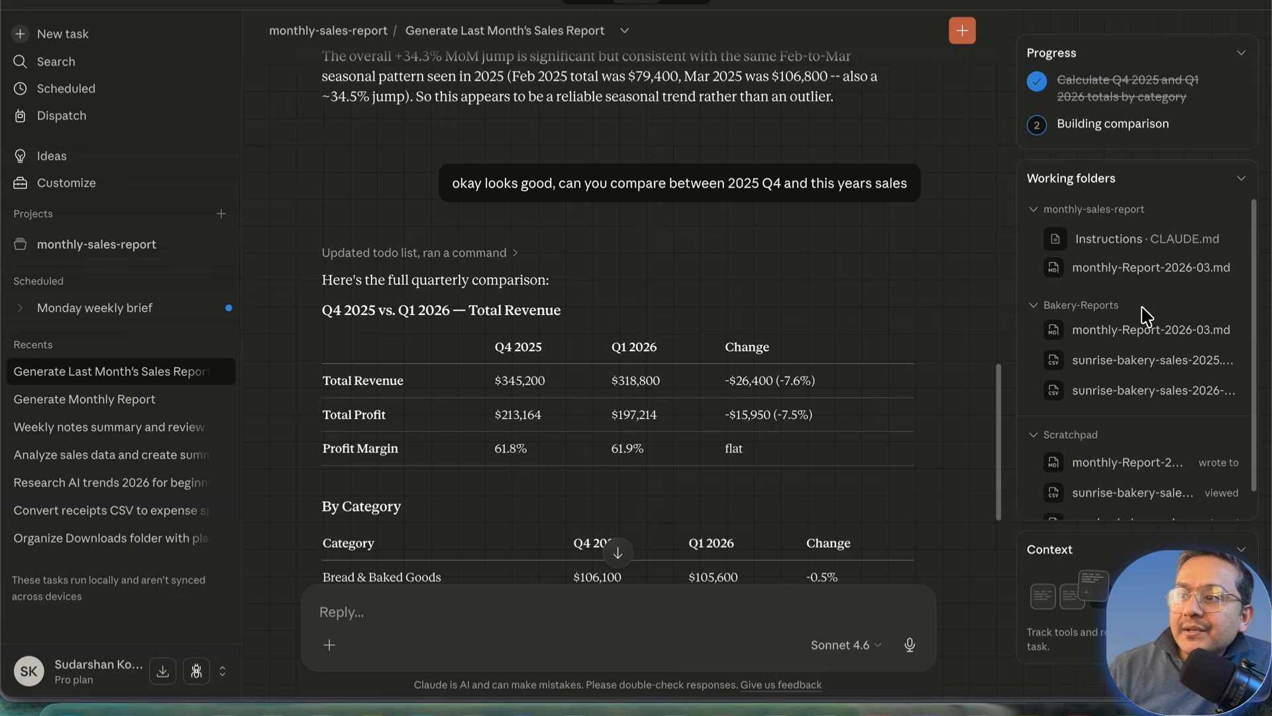
pyautogui.scroll(-1, 1106, 353)
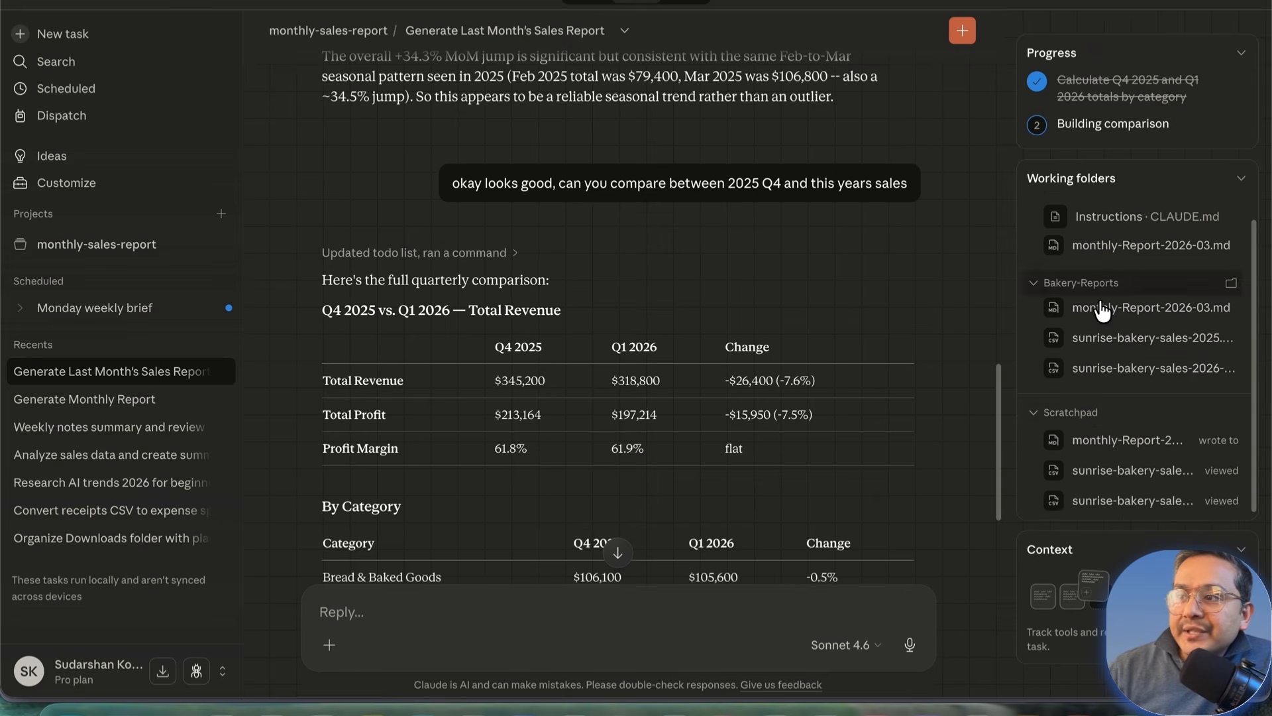
pyautogui.click(1039, 417)
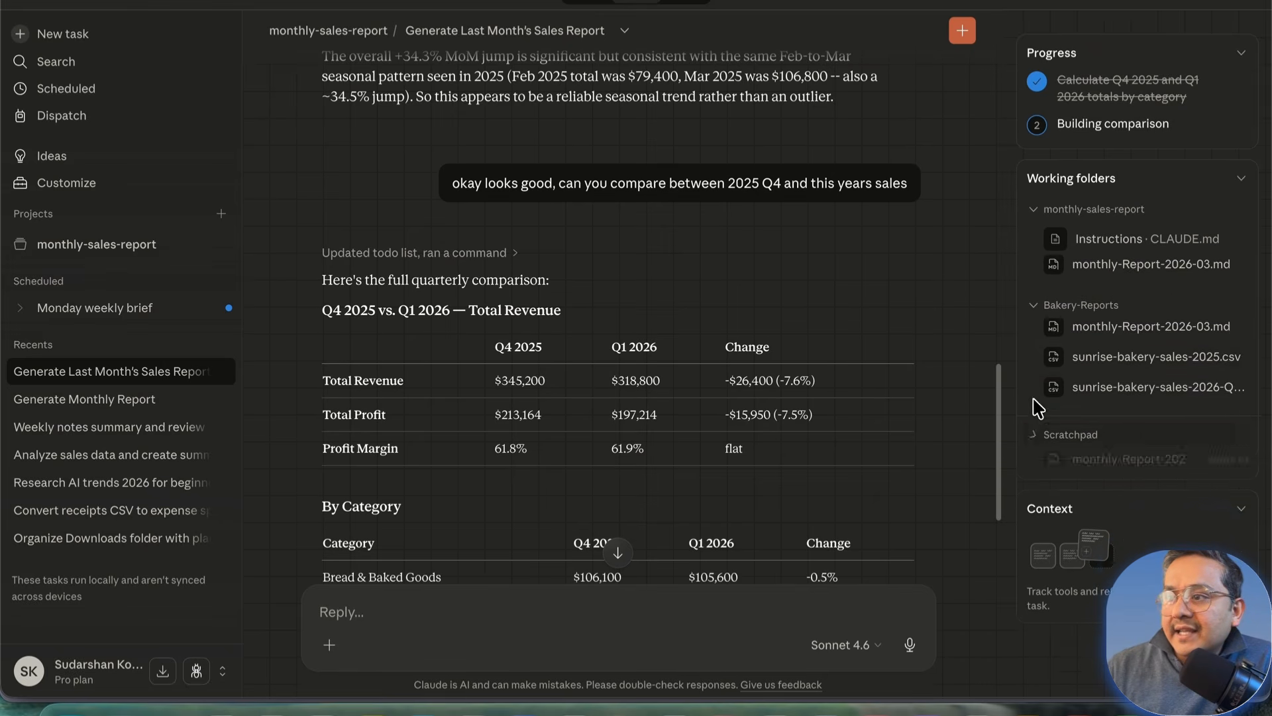
pyautogui.click(1036, 307)
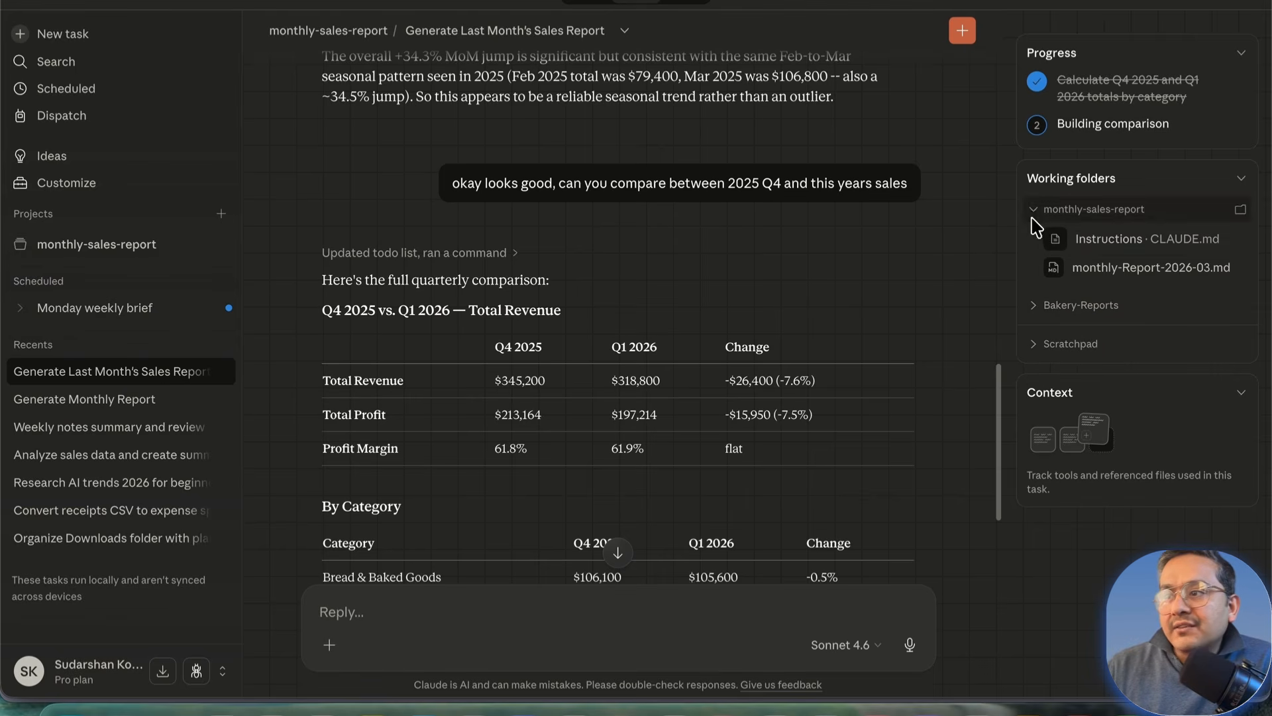
pyautogui.click(1034, 213)
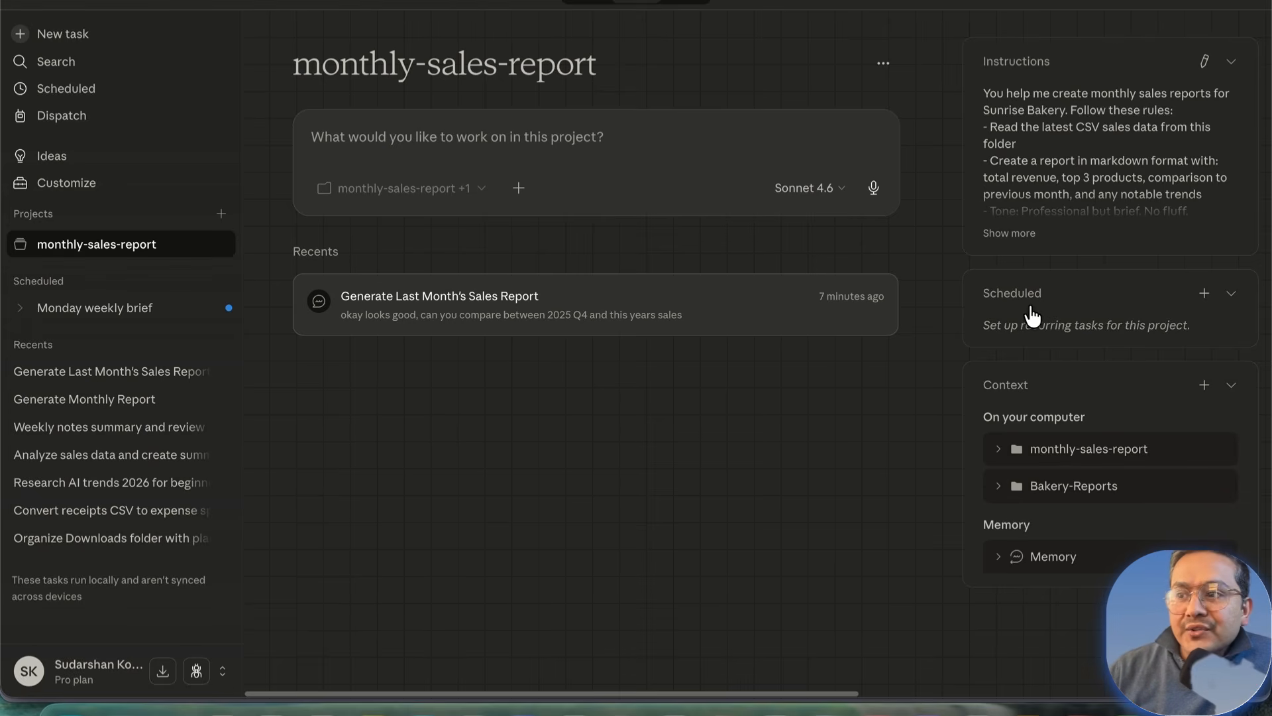
pyautogui.click(1205, 294)
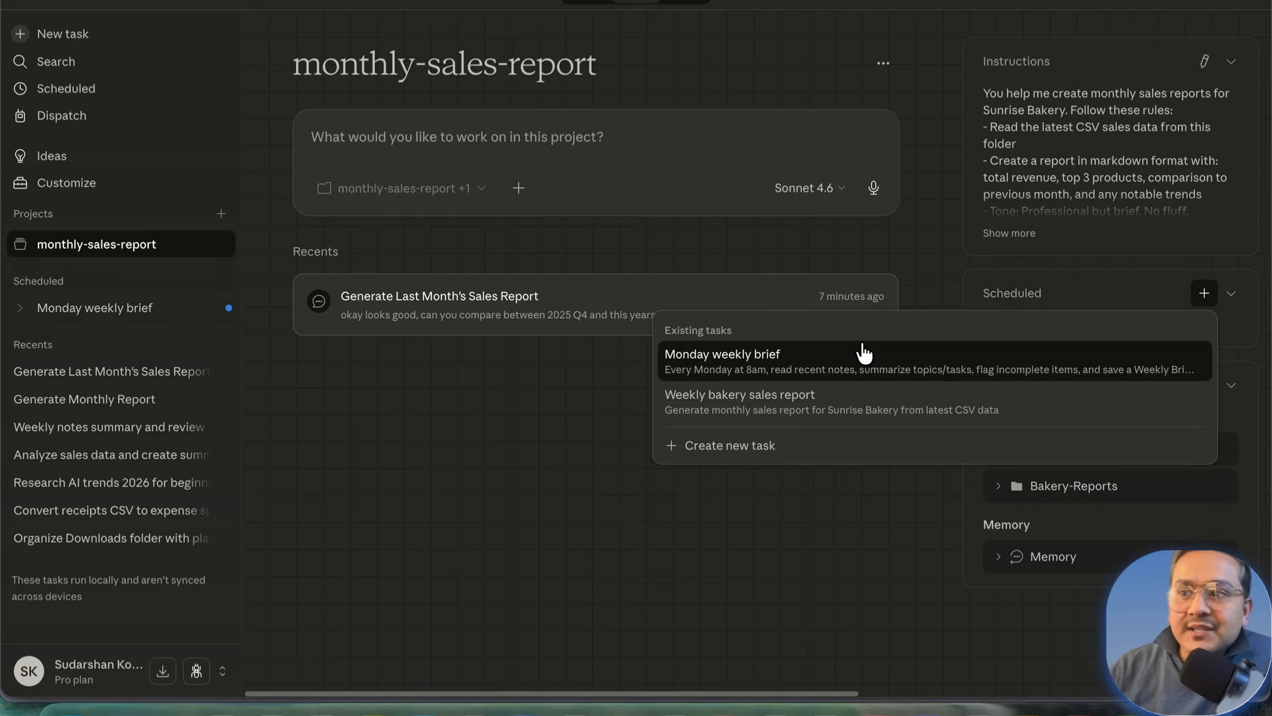
pyautogui.click(512, 457)
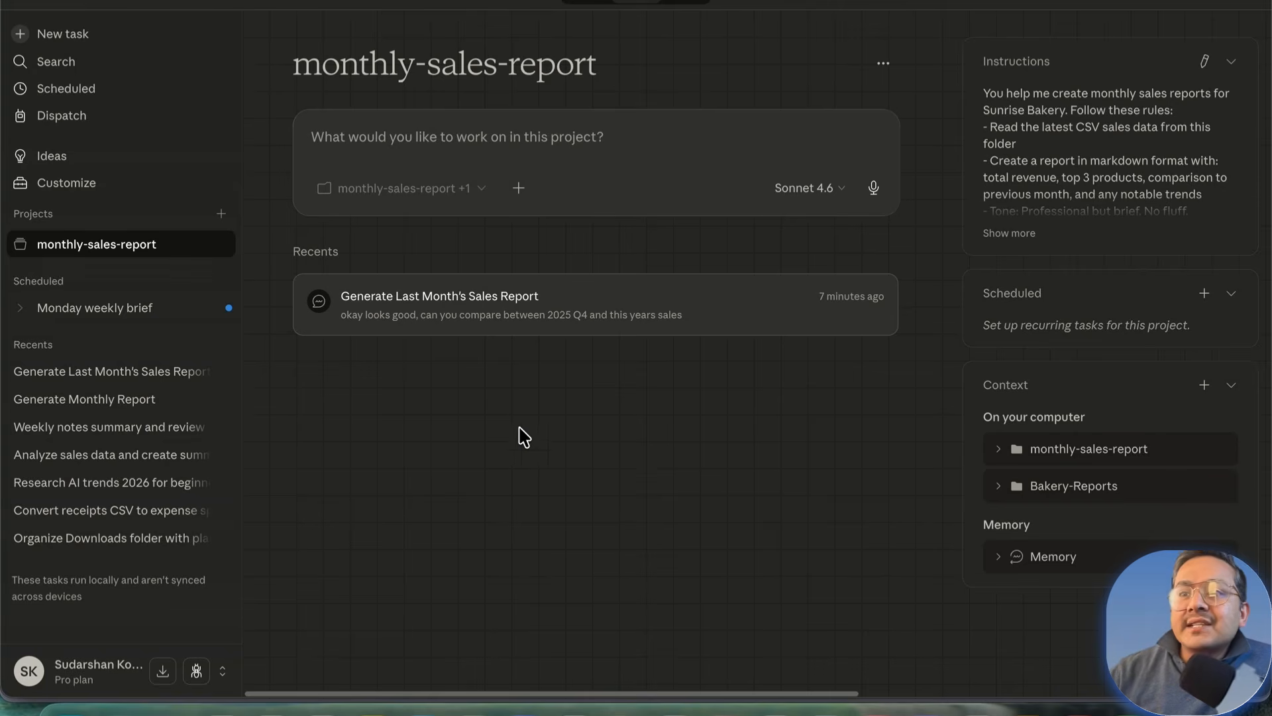
pyautogui.click(365, 140)
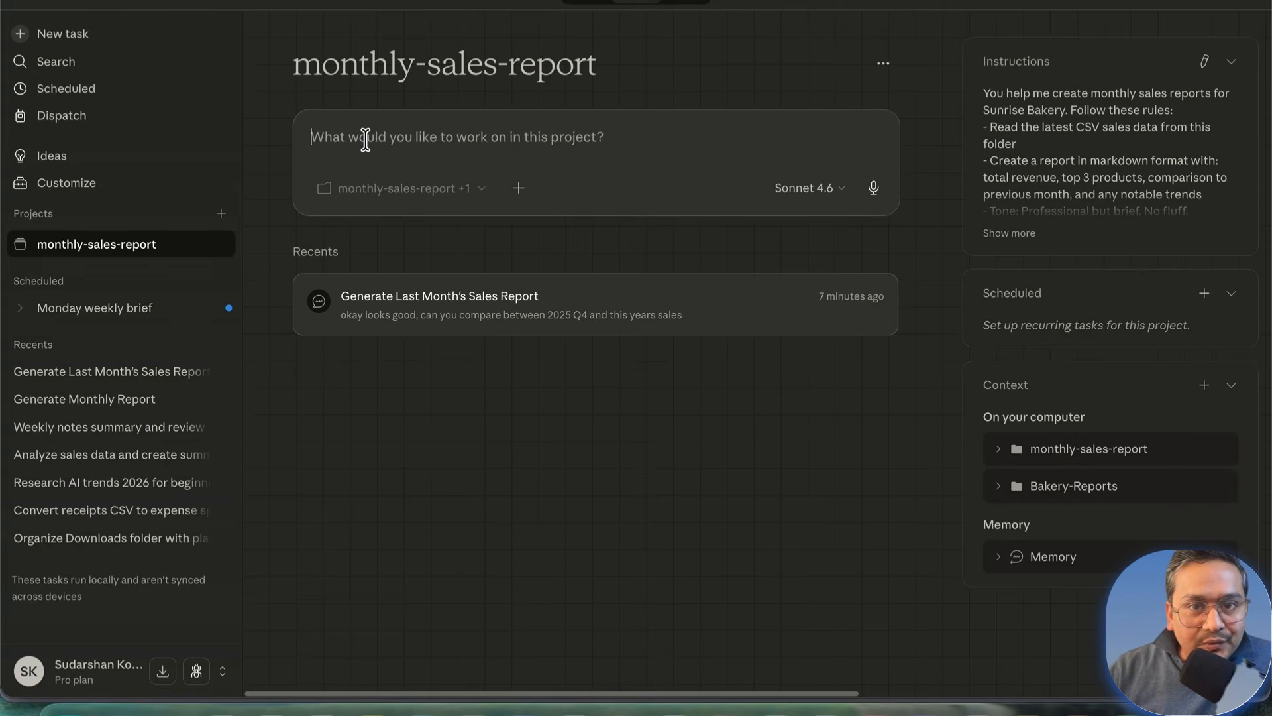
pyautogui.click(514, 304)
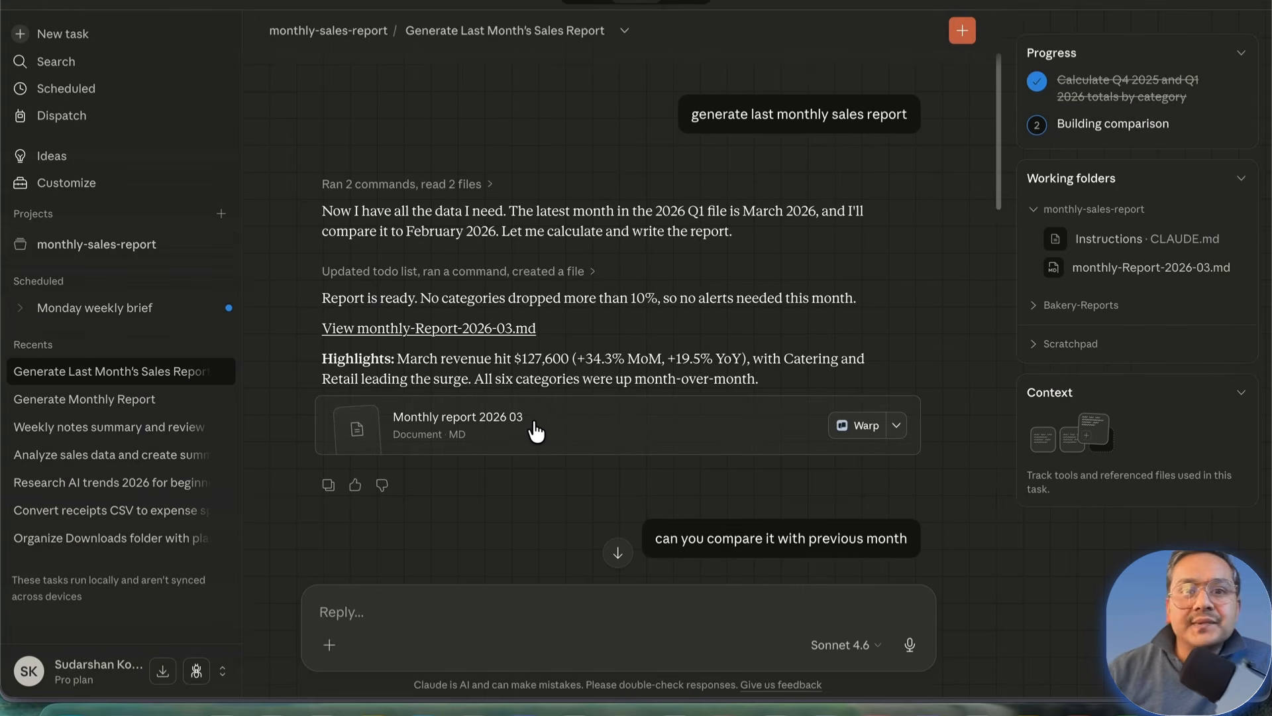
pyautogui.click(625, 32)
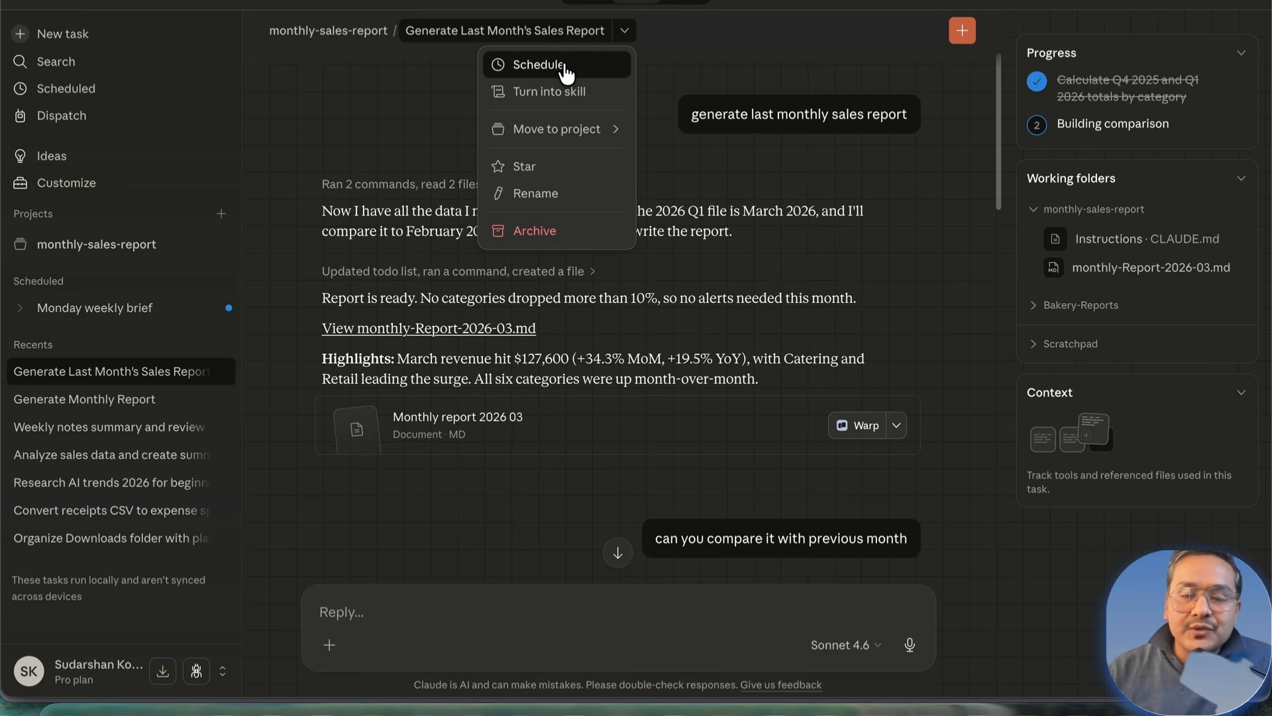
pyautogui.click(351, 35)
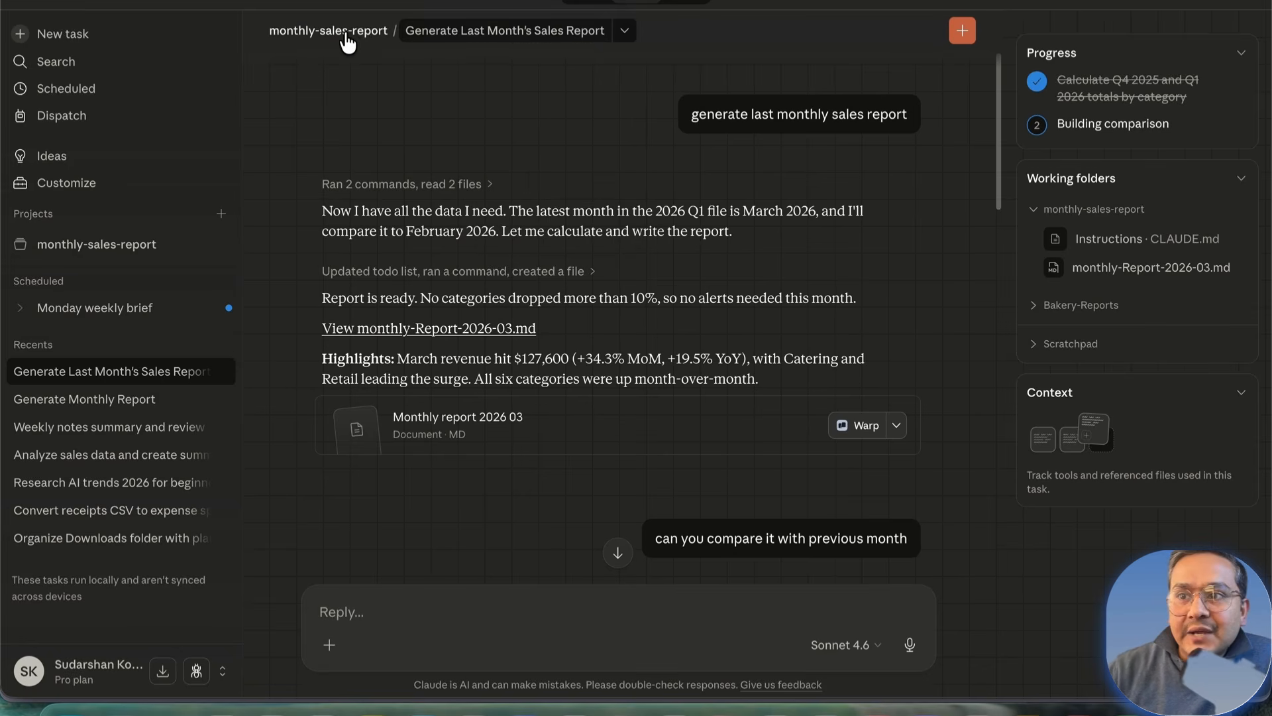
pyautogui.click(354, 34)
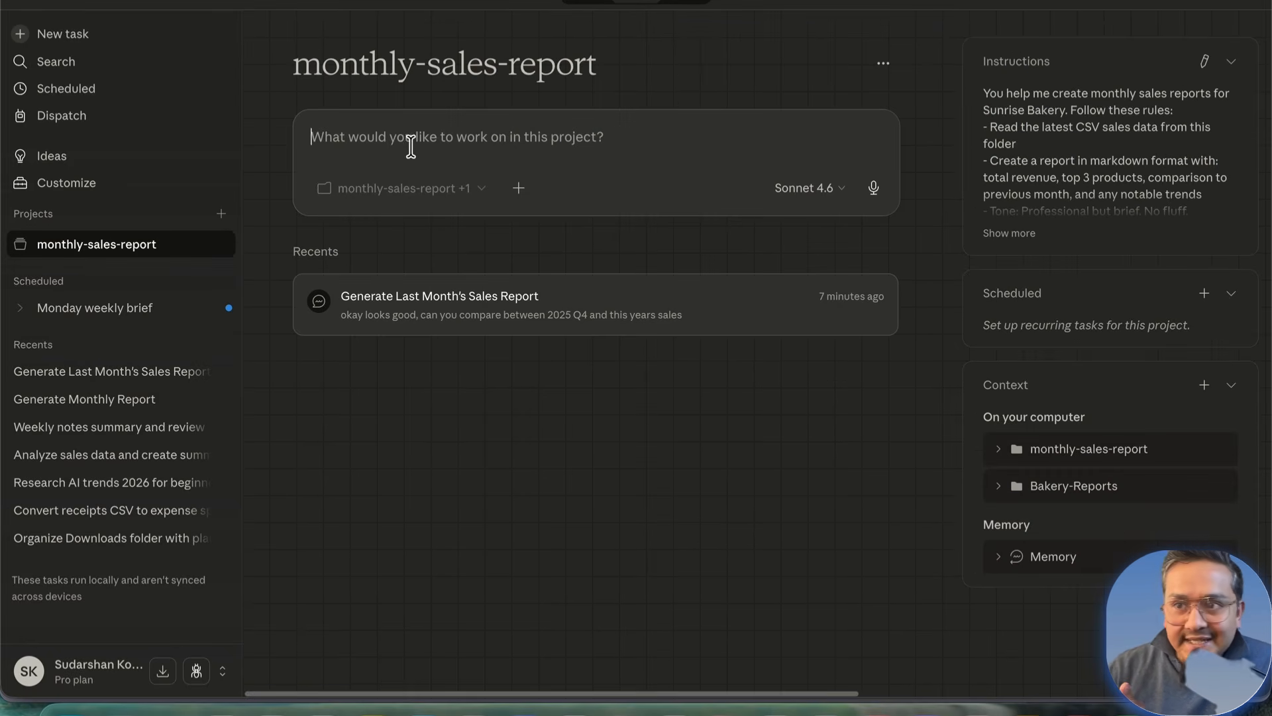
# Step: Paste the scheduling request and confirm a 'Monthly sales report' task at 08:00 AM on day 1
pyautogui.write('Schedule a task for Every first day of each month at 8am, generate the monthly sales report using the latest data in this folder. Save it as "Monthly-Report-[date].md".')
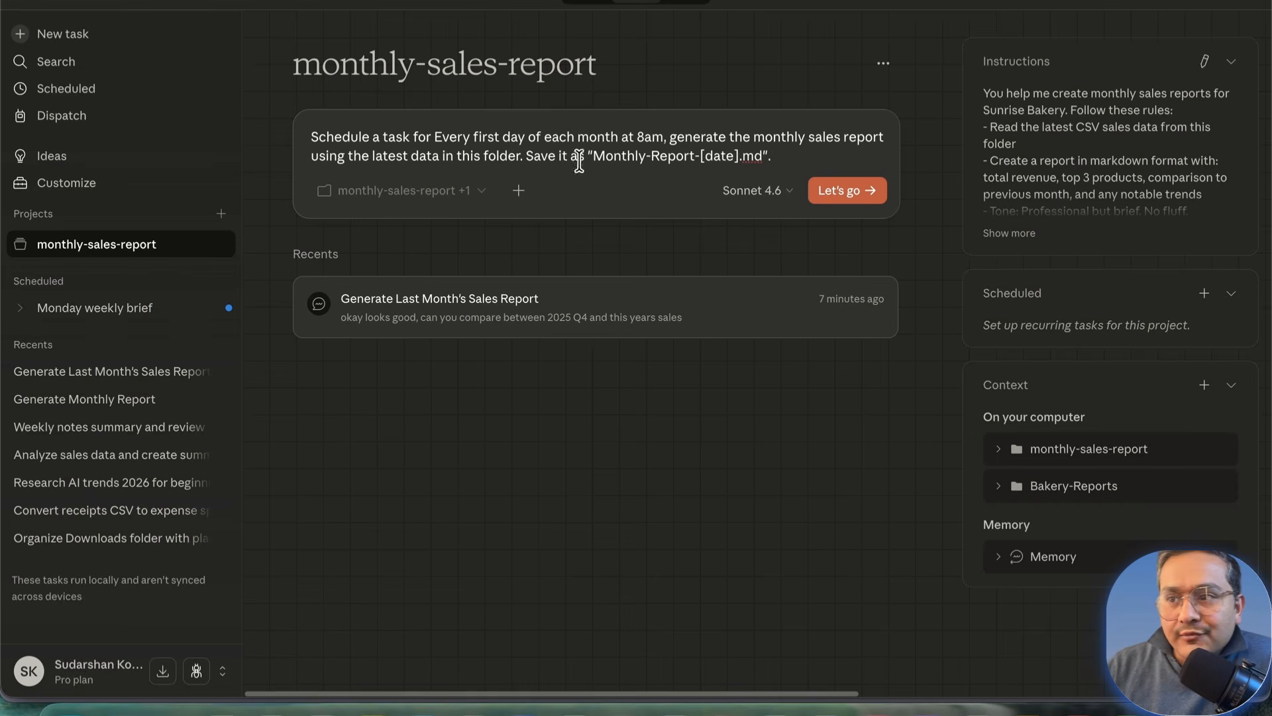
pyautogui.click(845, 190)
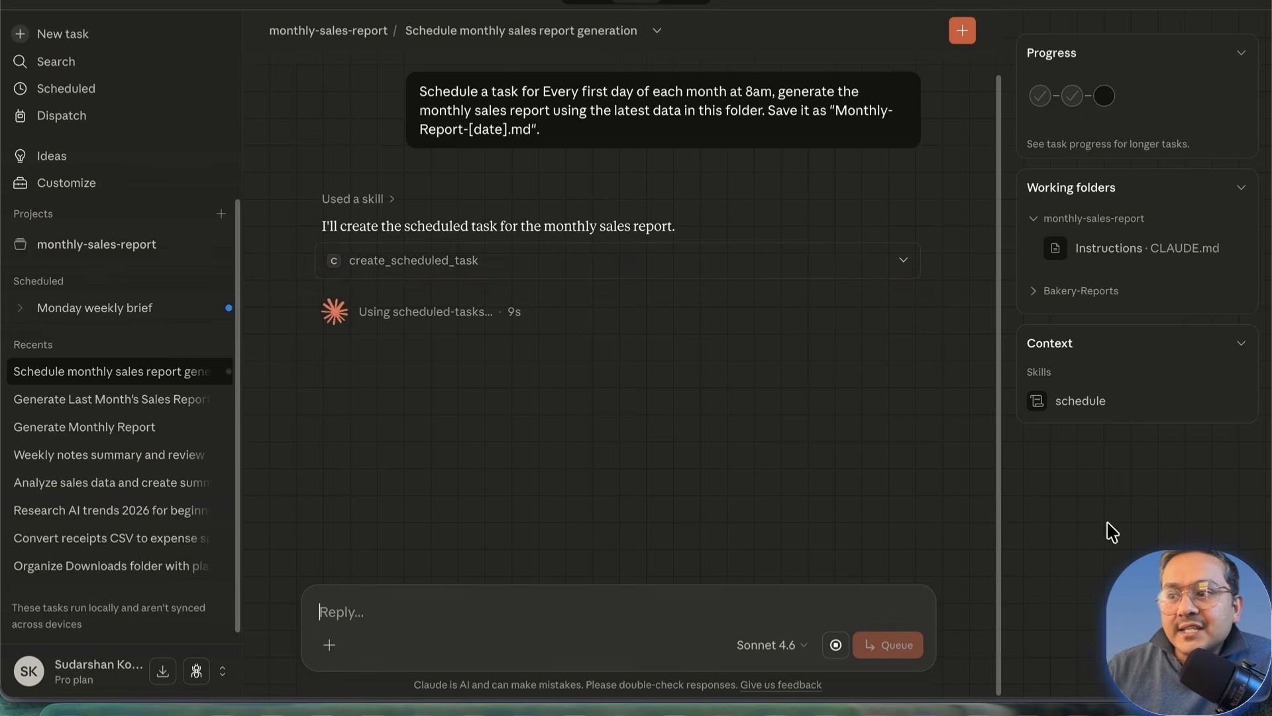
pyautogui.click(373, 377)
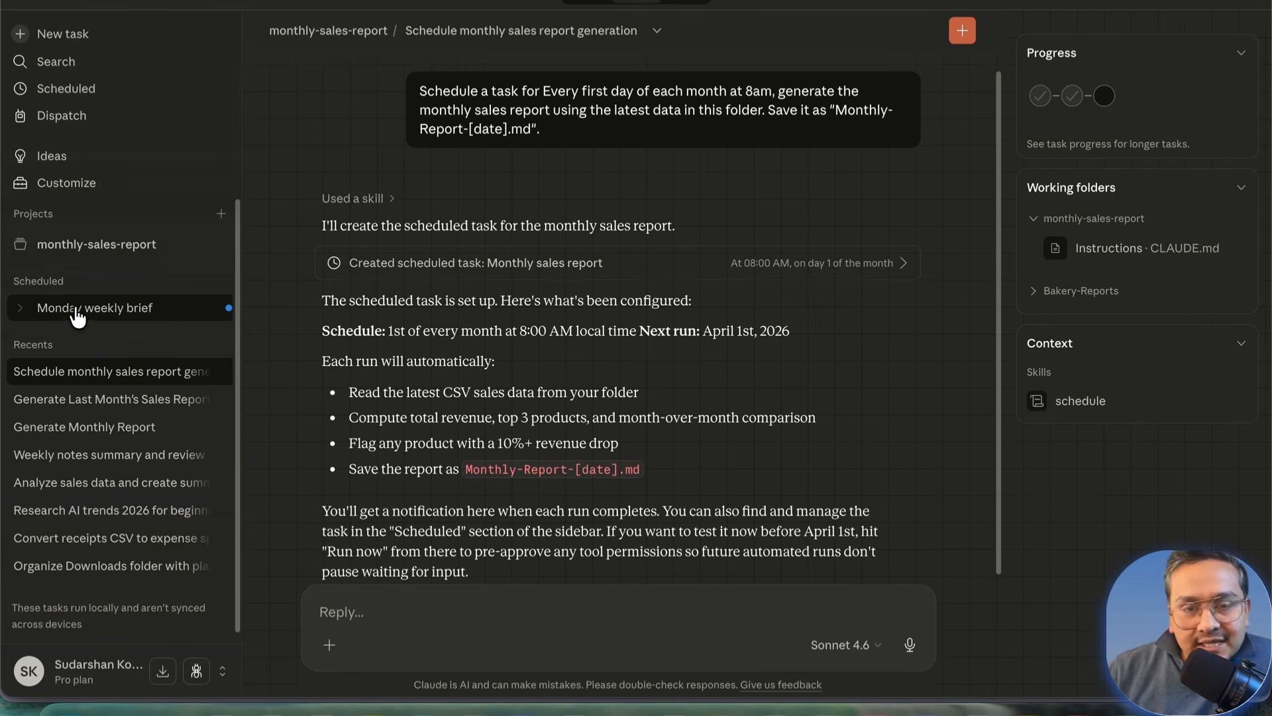
pyautogui.click(80, 249)
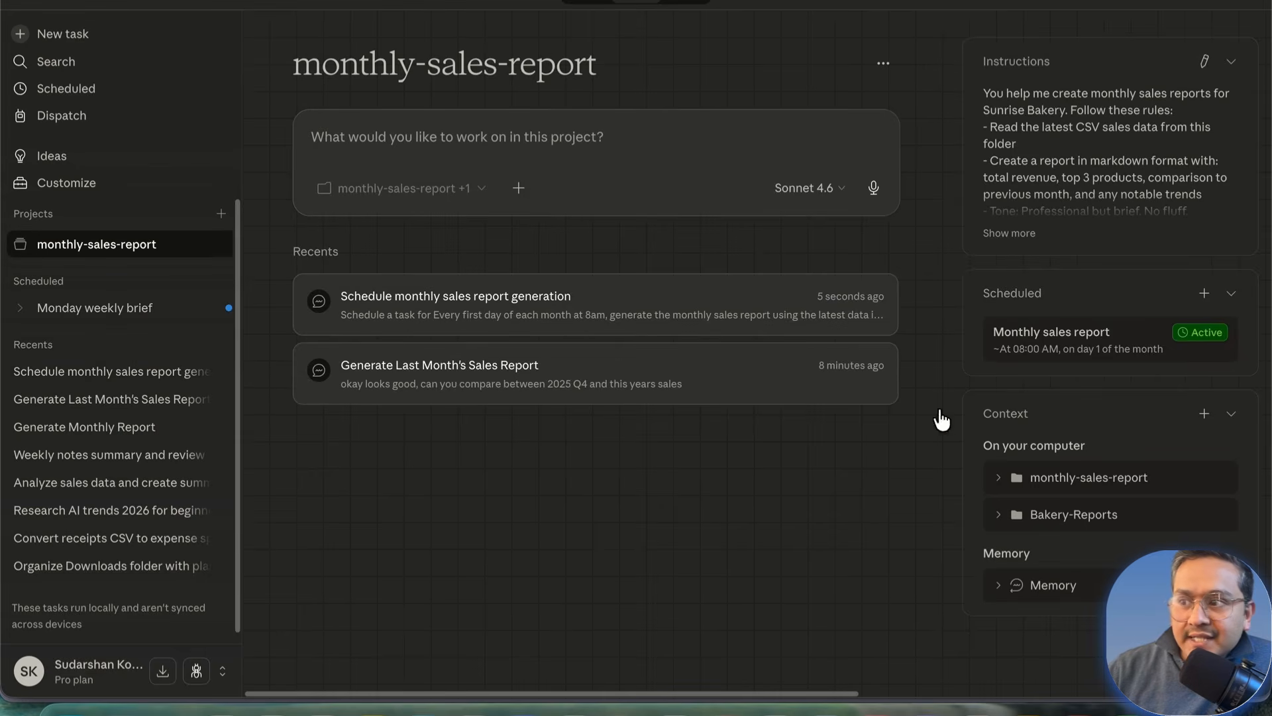
pyautogui.click(1070, 334)
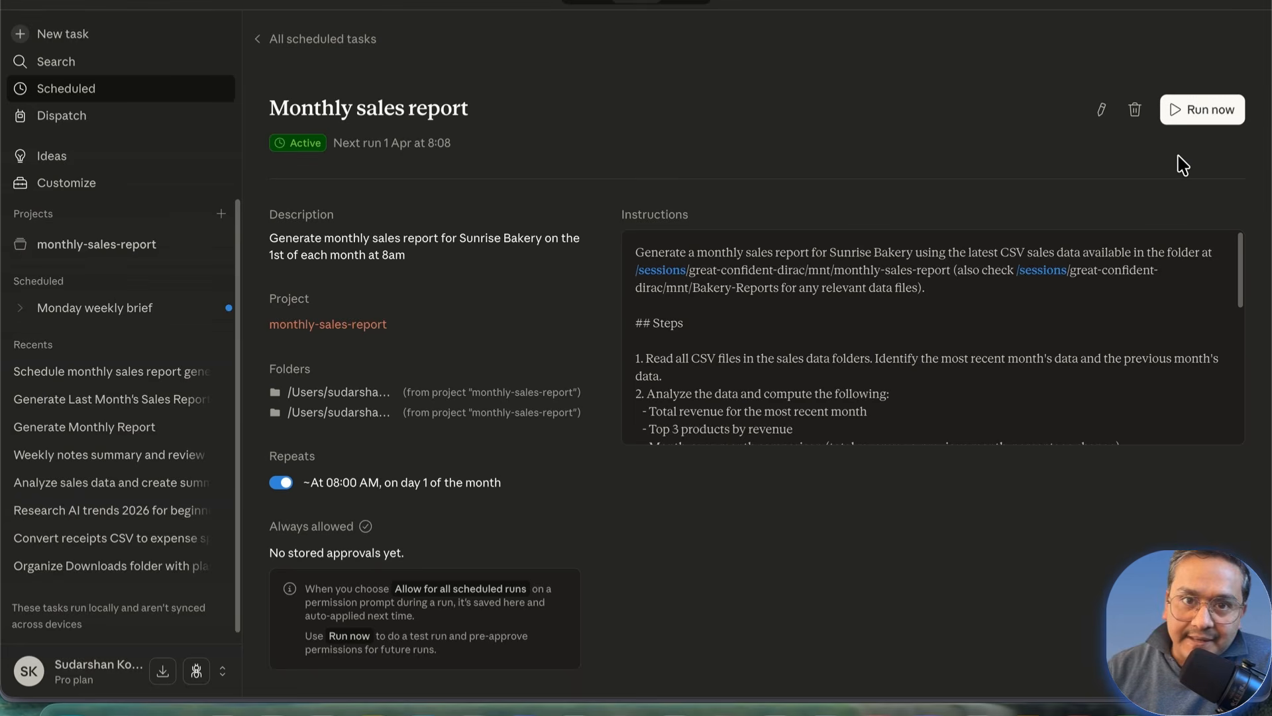
pyautogui.moveTo(424, 709)
pyautogui.click(123, 696)
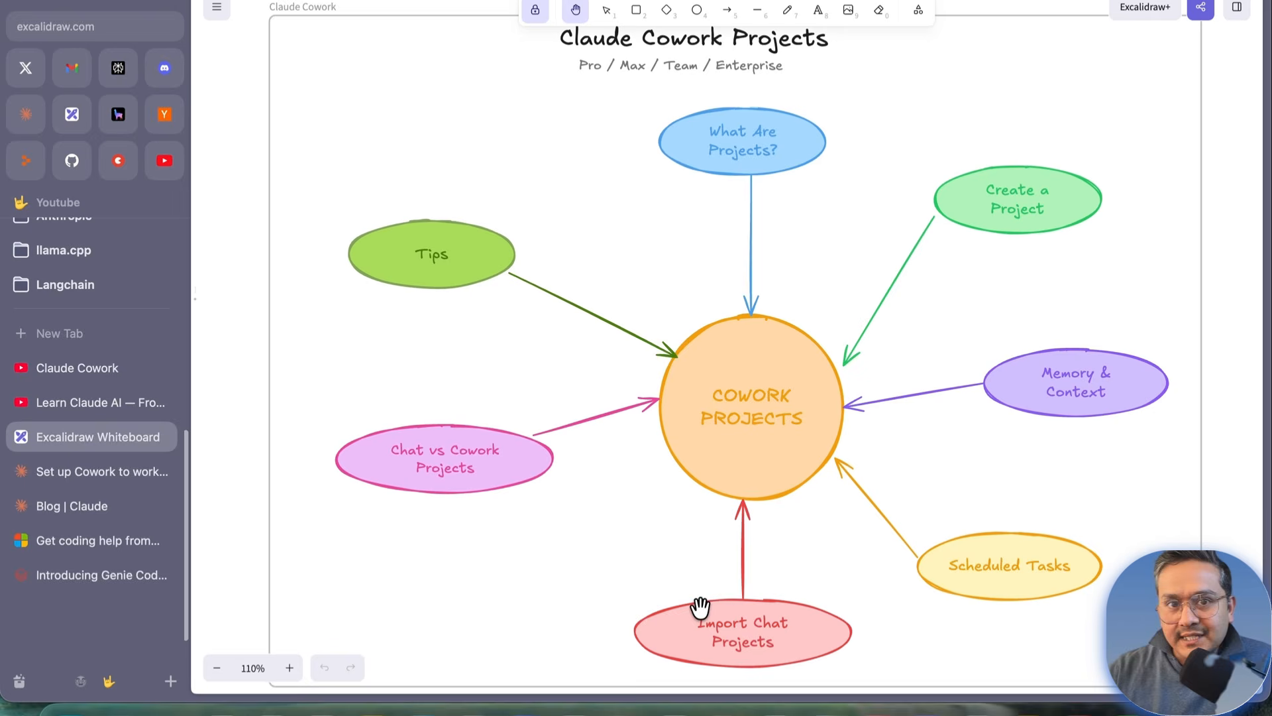
pyautogui.moveTo(407, 712)
pyautogui.click(1083, 696)
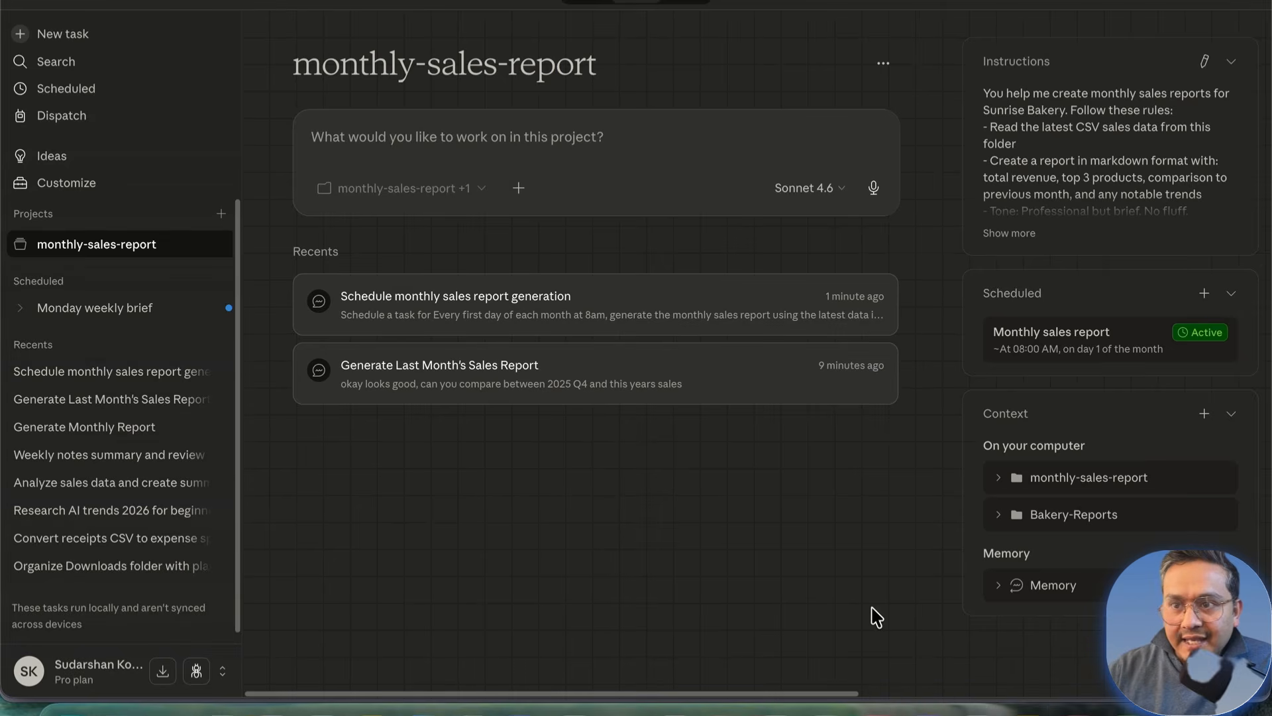
pyautogui.click(221, 214)
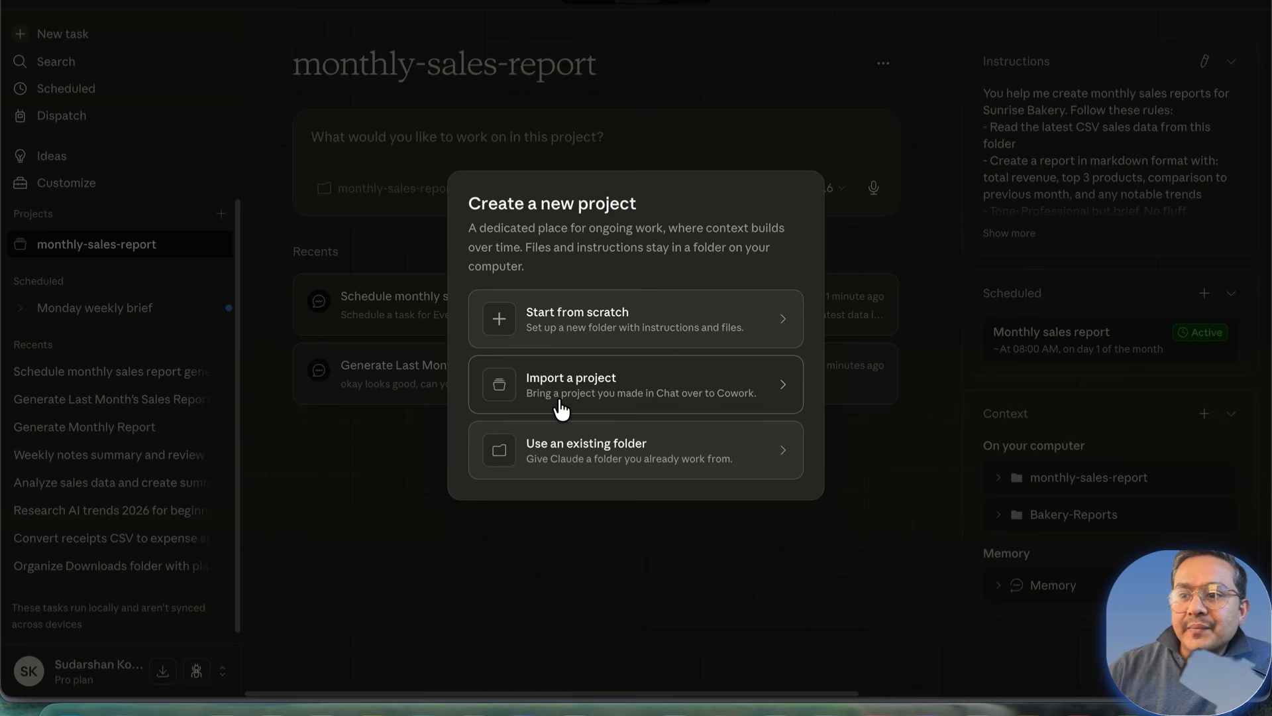
pyautogui.click(693, 391)
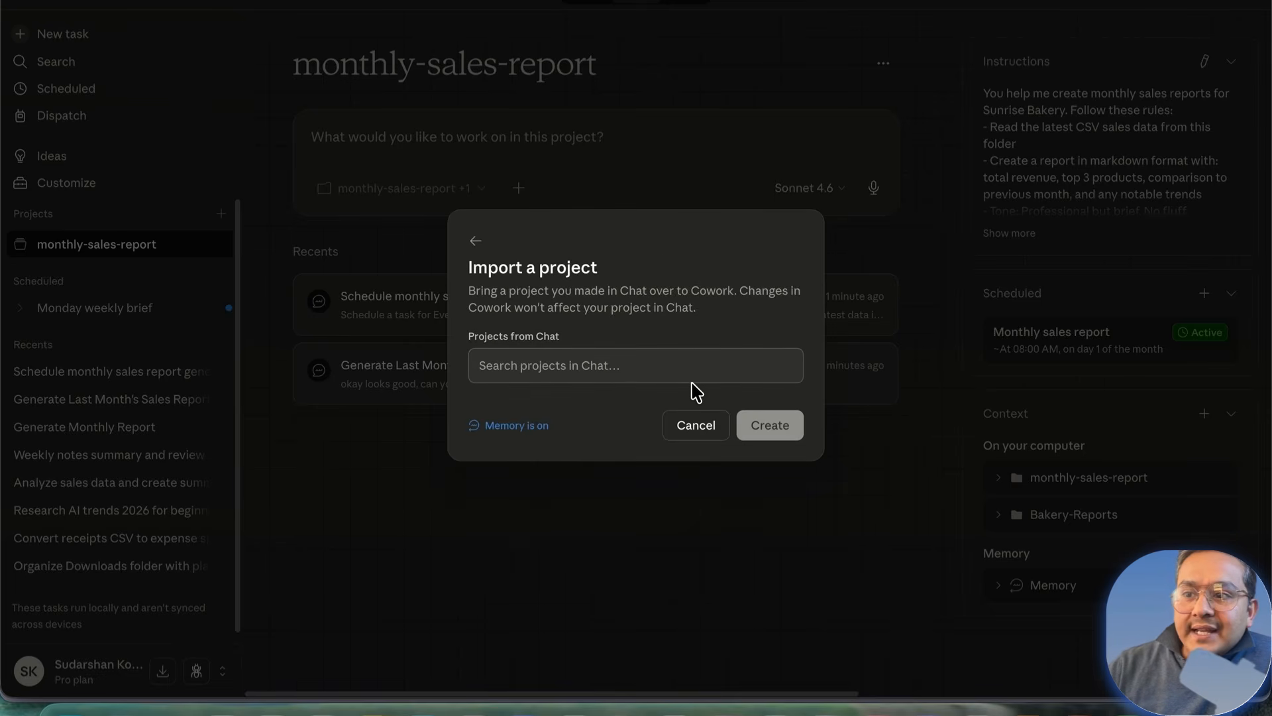
pyautogui.click(557, 364)
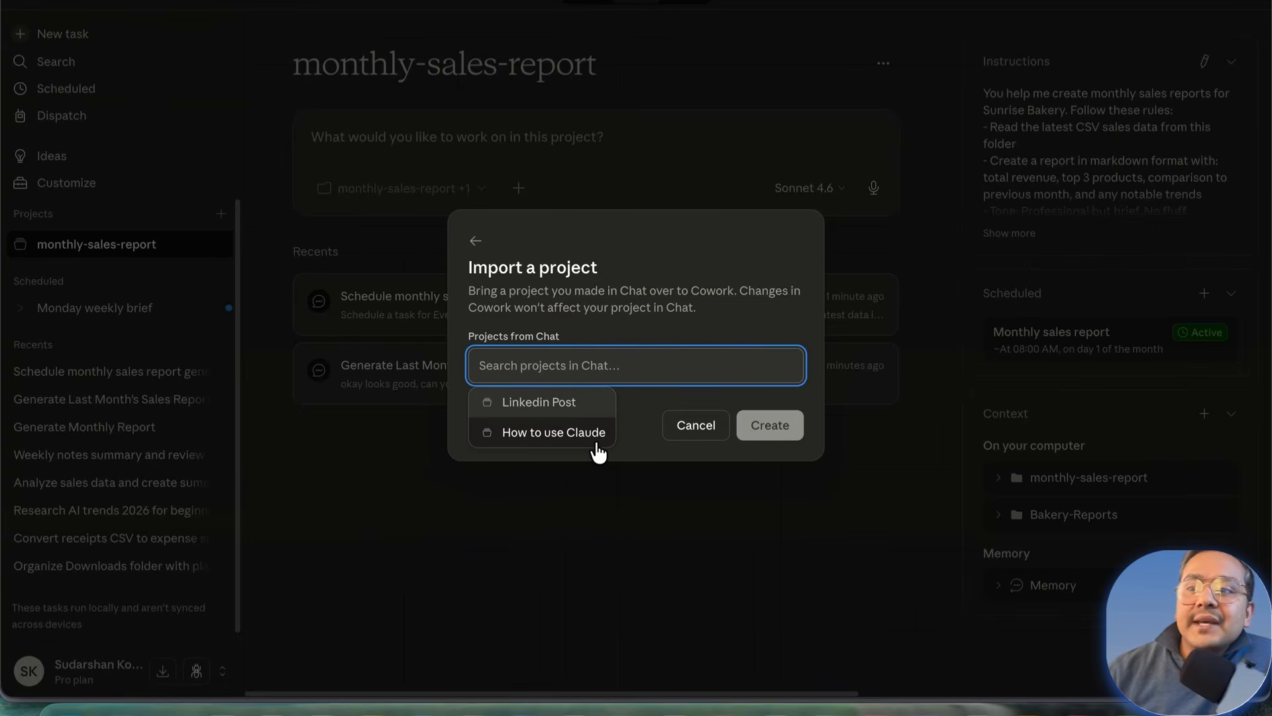
pyautogui.click(552, 438)
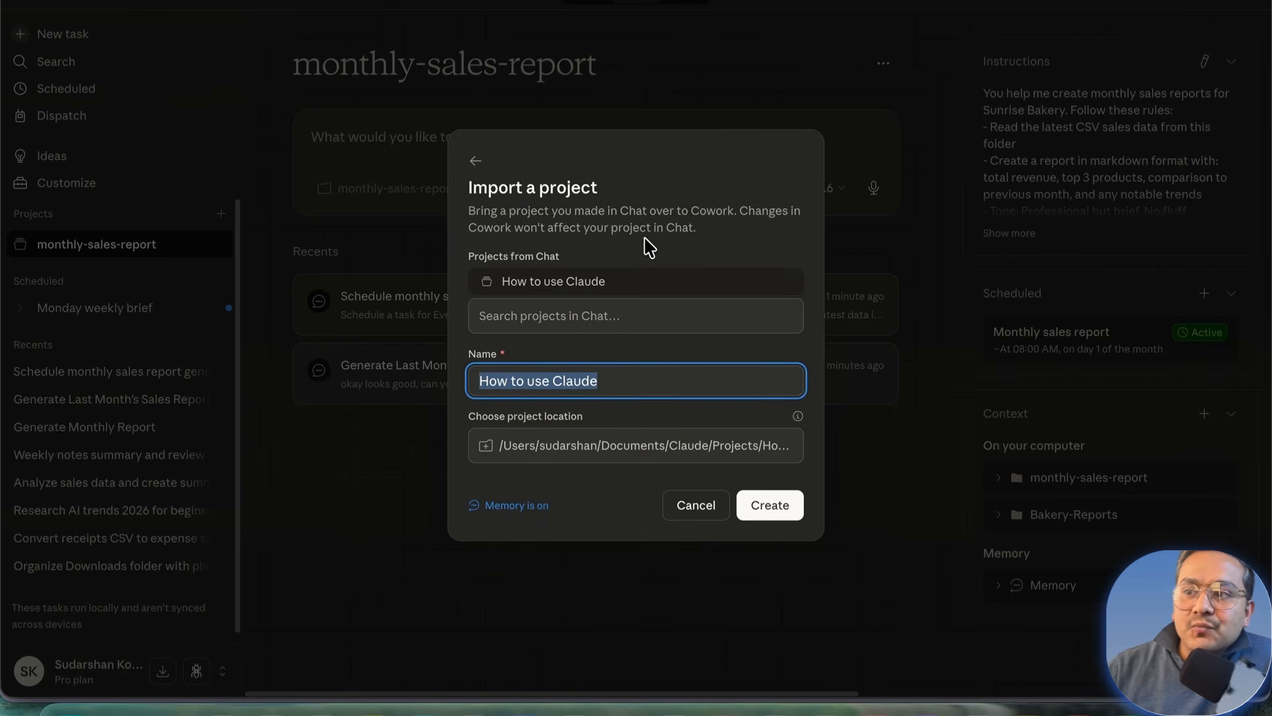
pyautogui.click(506, 308)
pyautogui.click(482, 381)
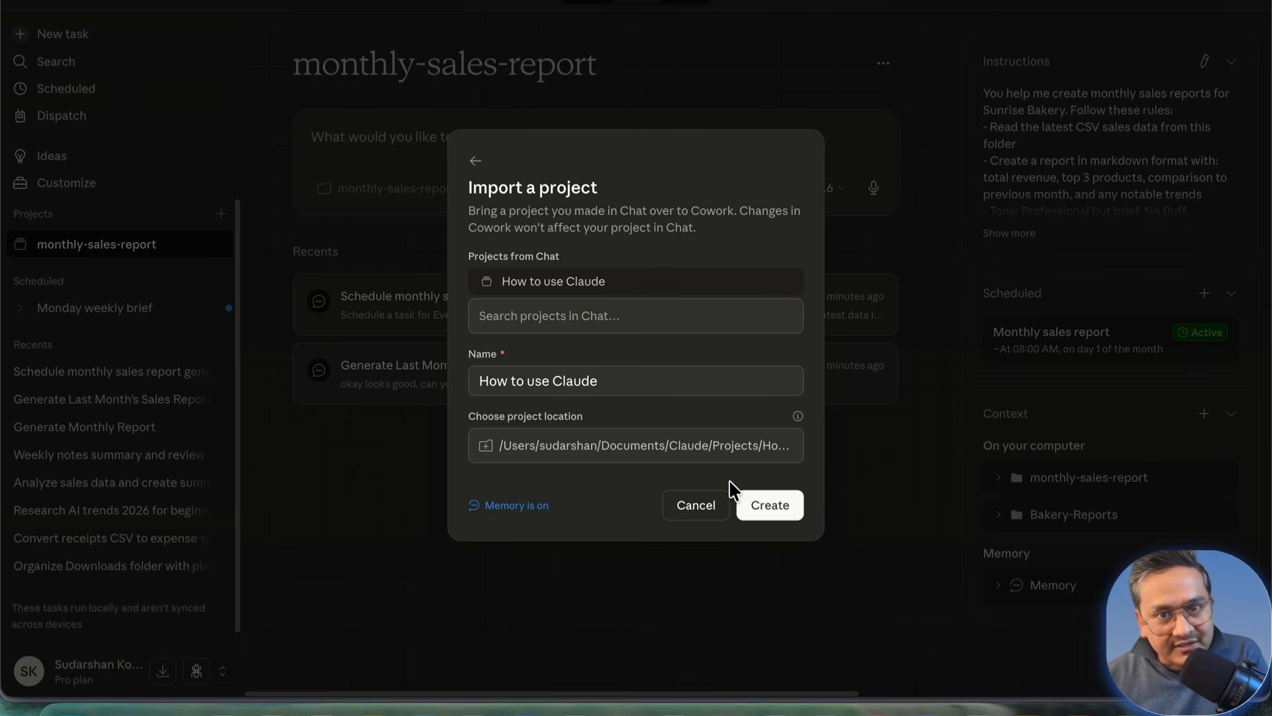
pyautogui.click(698, 508)
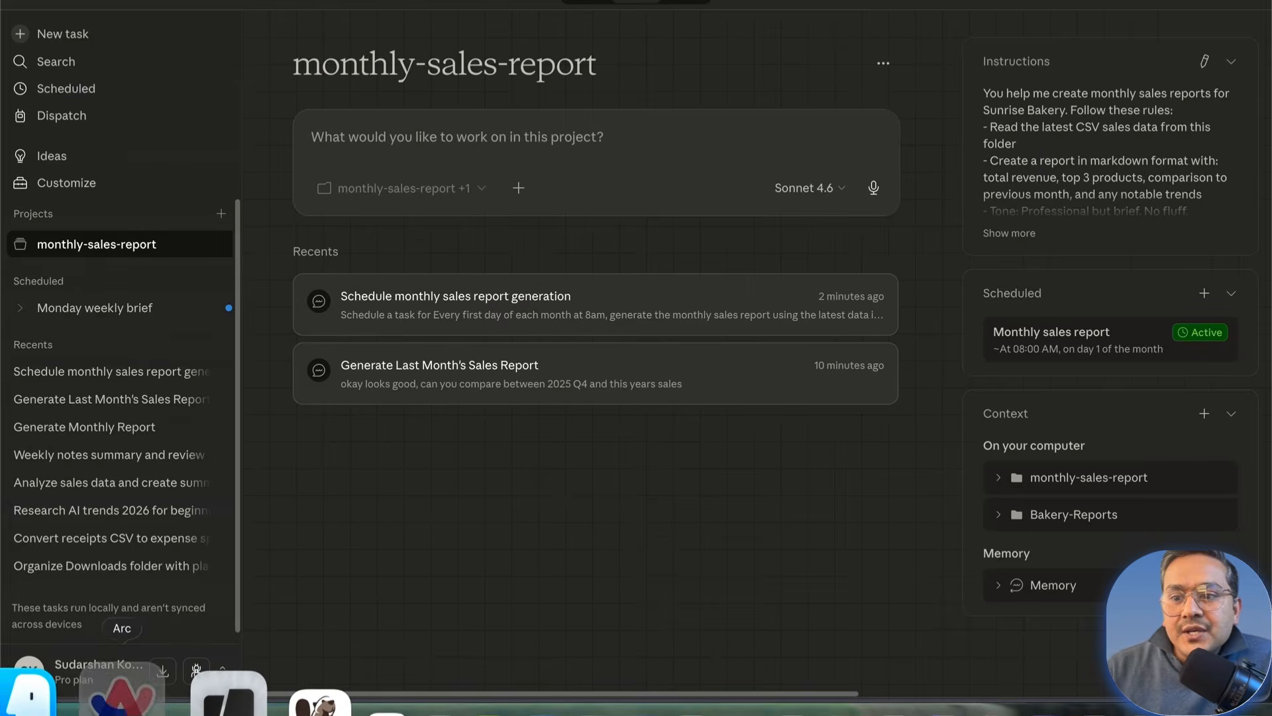
# Step: Check the Excalidraw board in Arc, then reopen the Generate Last Month's Sales Report task in Claude
pyautogui.click(124, 693)
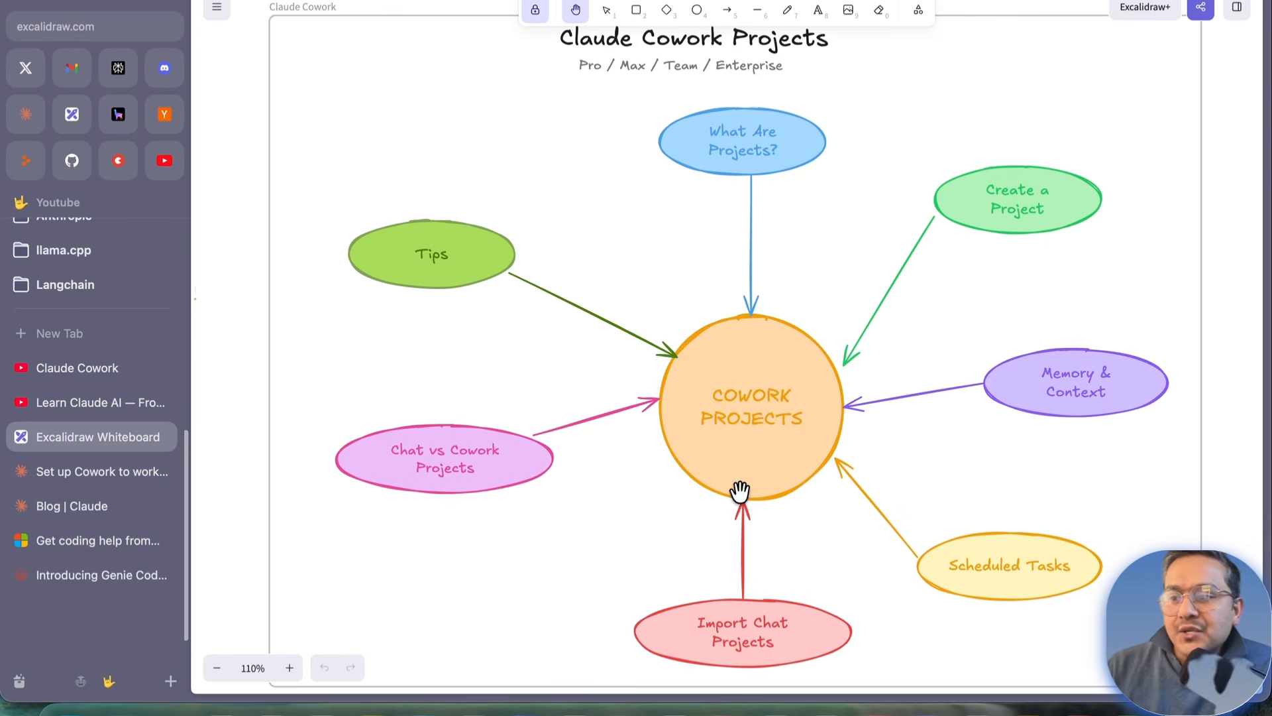
pyautogui.click(1065, 694)
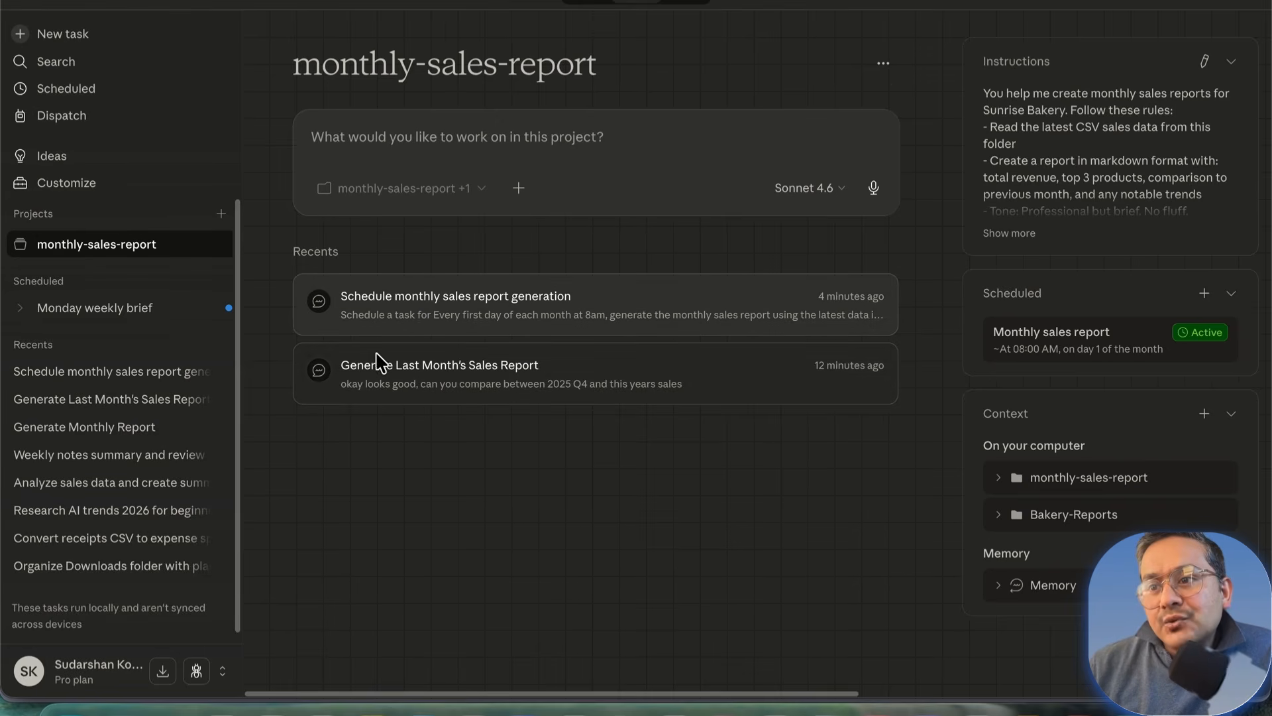
pyautogui.click(477, 375)
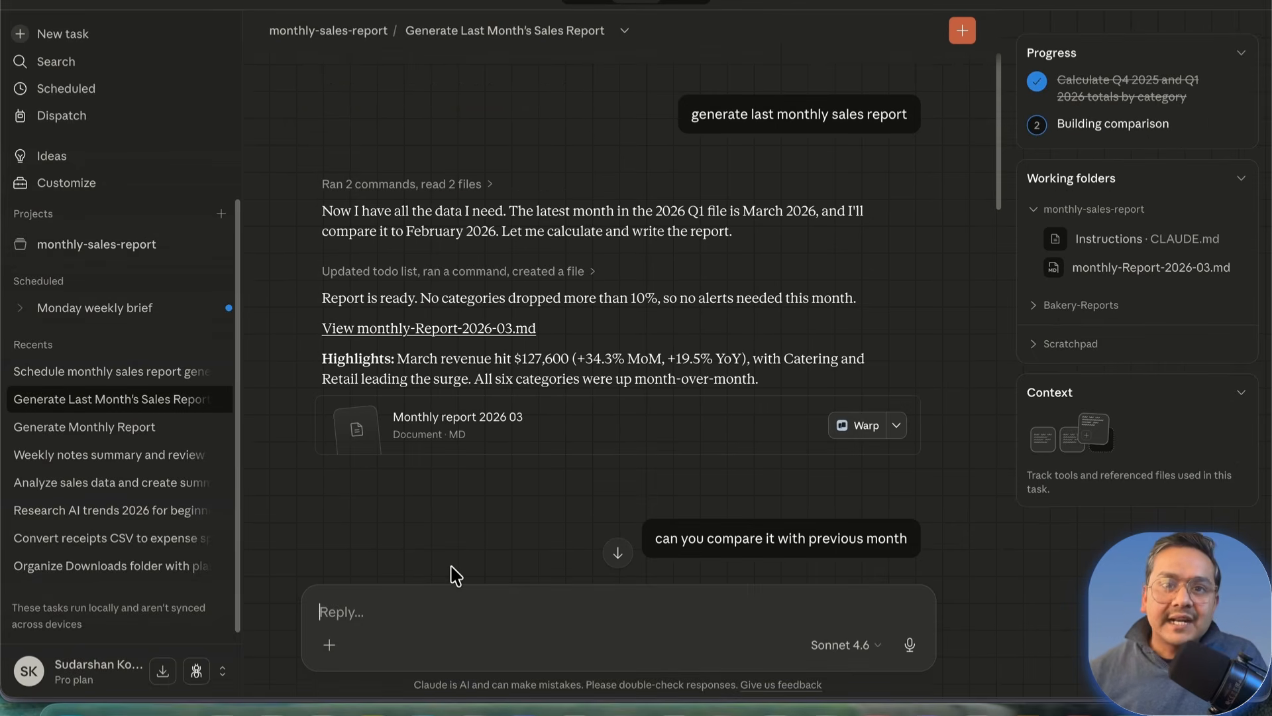
# Step: Switch on the Excalidraw toggle under Connectors in the Reply box's + menu
pyautogui.scroll(-10, 429, 533)
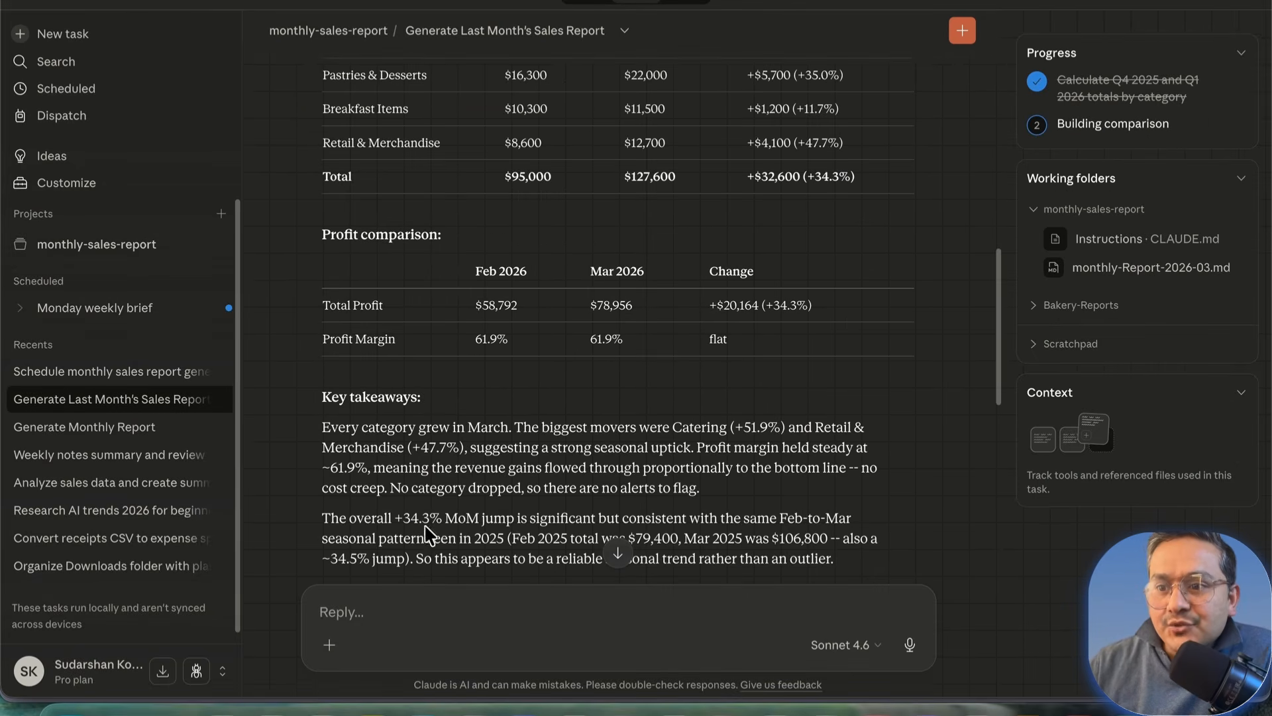
pyautogui.click(329, 644)
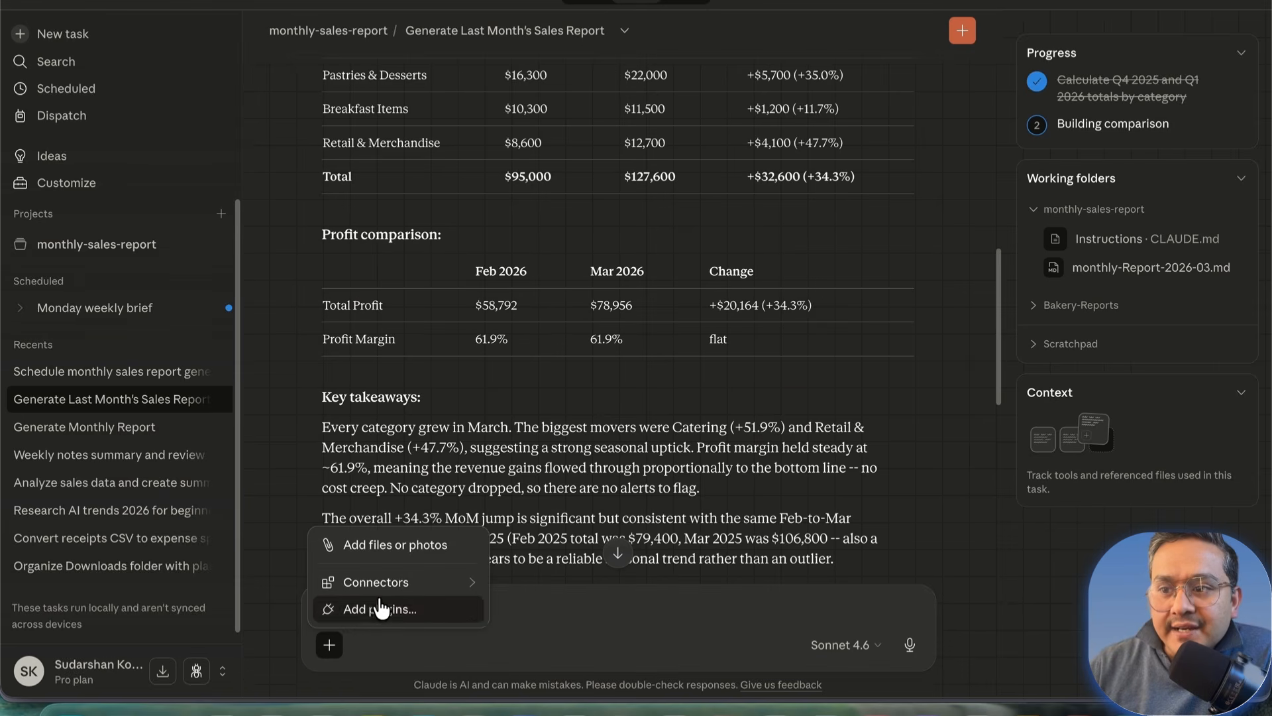
pyautogui.moveTo(401, 589)
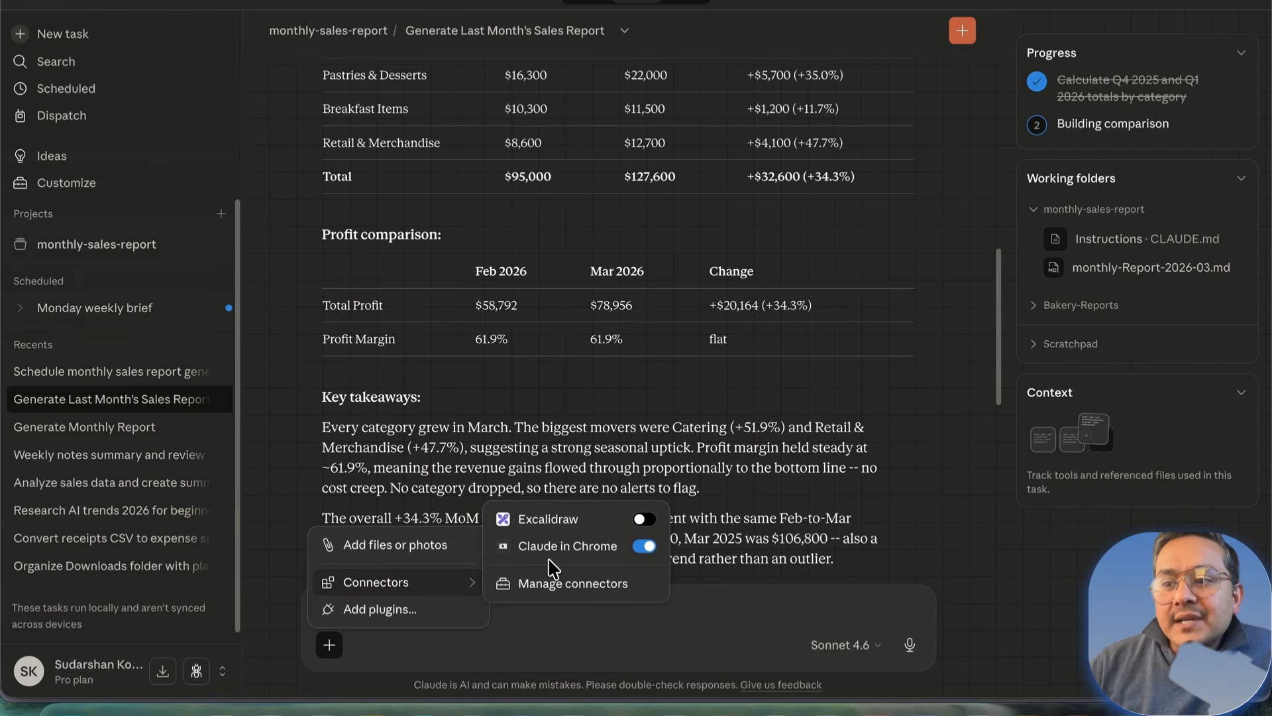
pyautogui.click(644, 519)
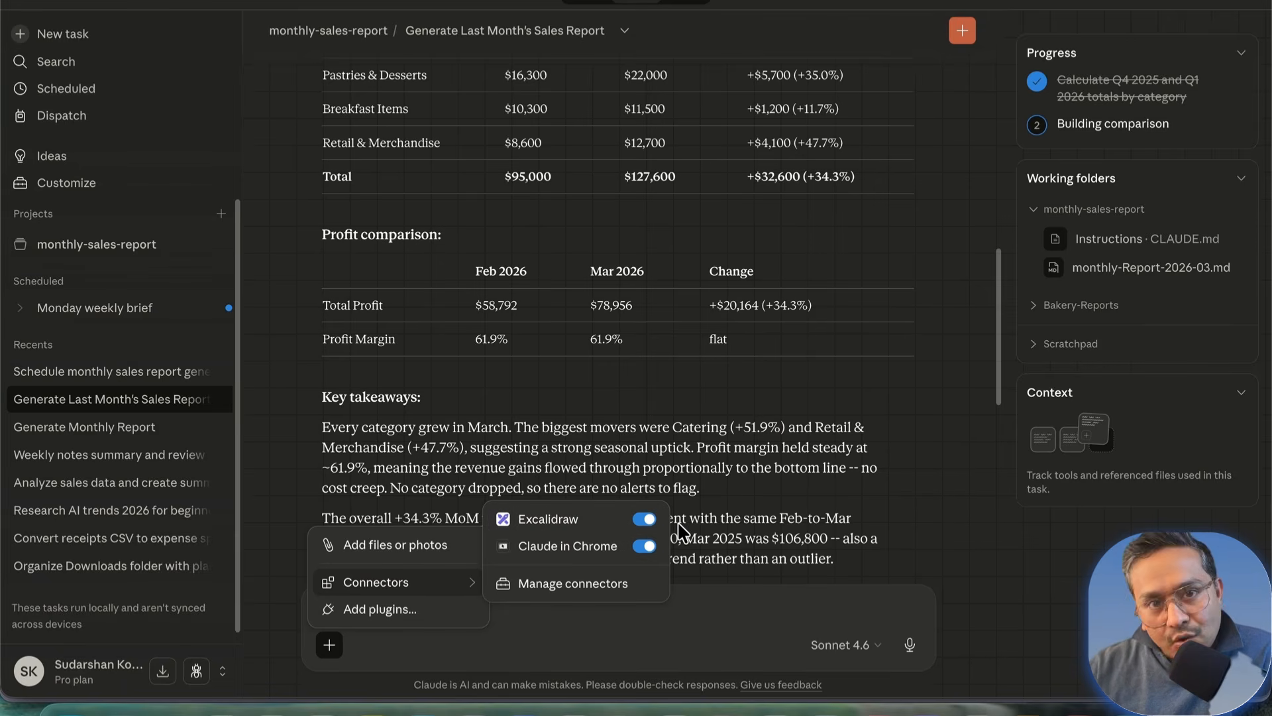
pyautogui.click(498, 628)
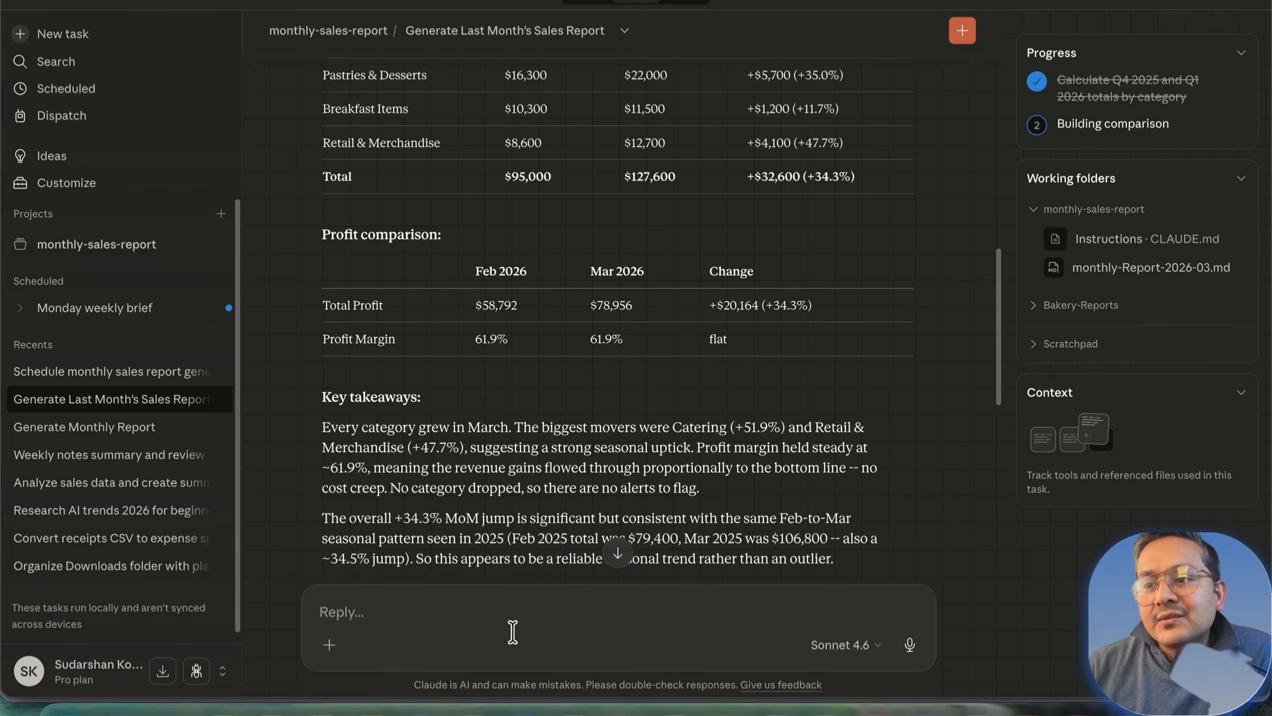
# Step: Send the request 'can you create a diagram about his report comparision' to Claude
pyautogui.write('can ')
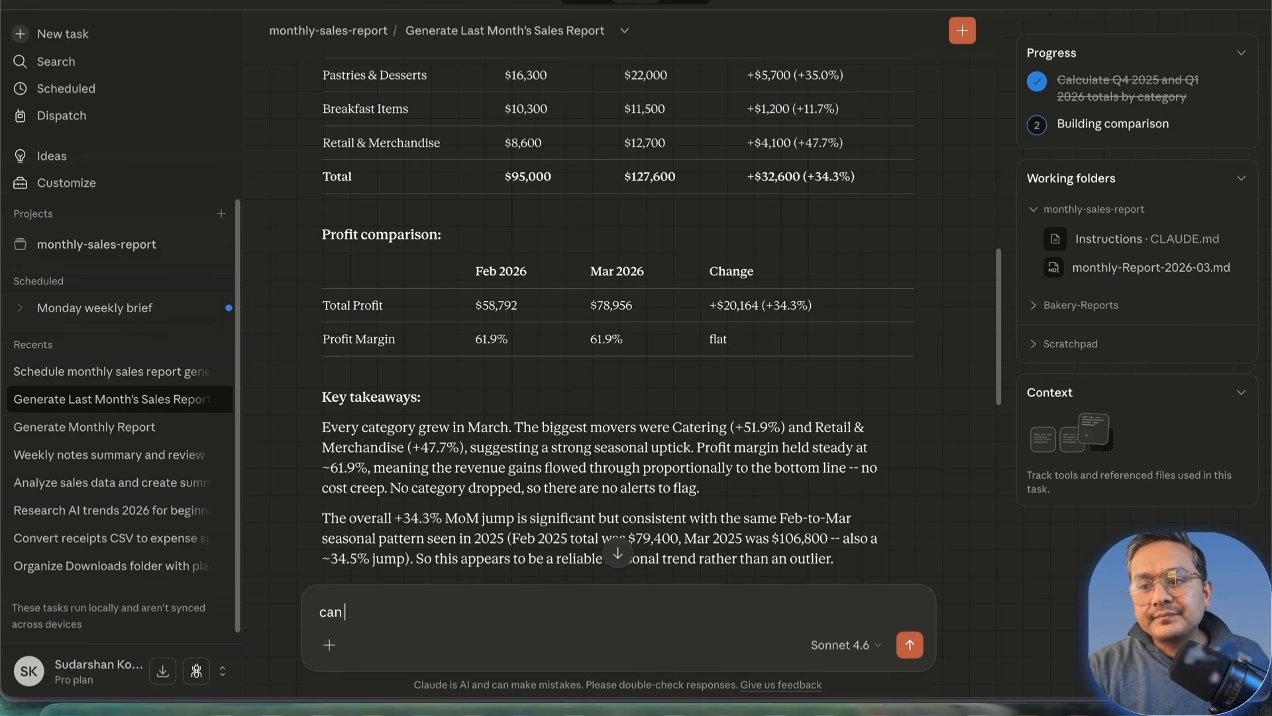
pyautogui.write('you create a ')
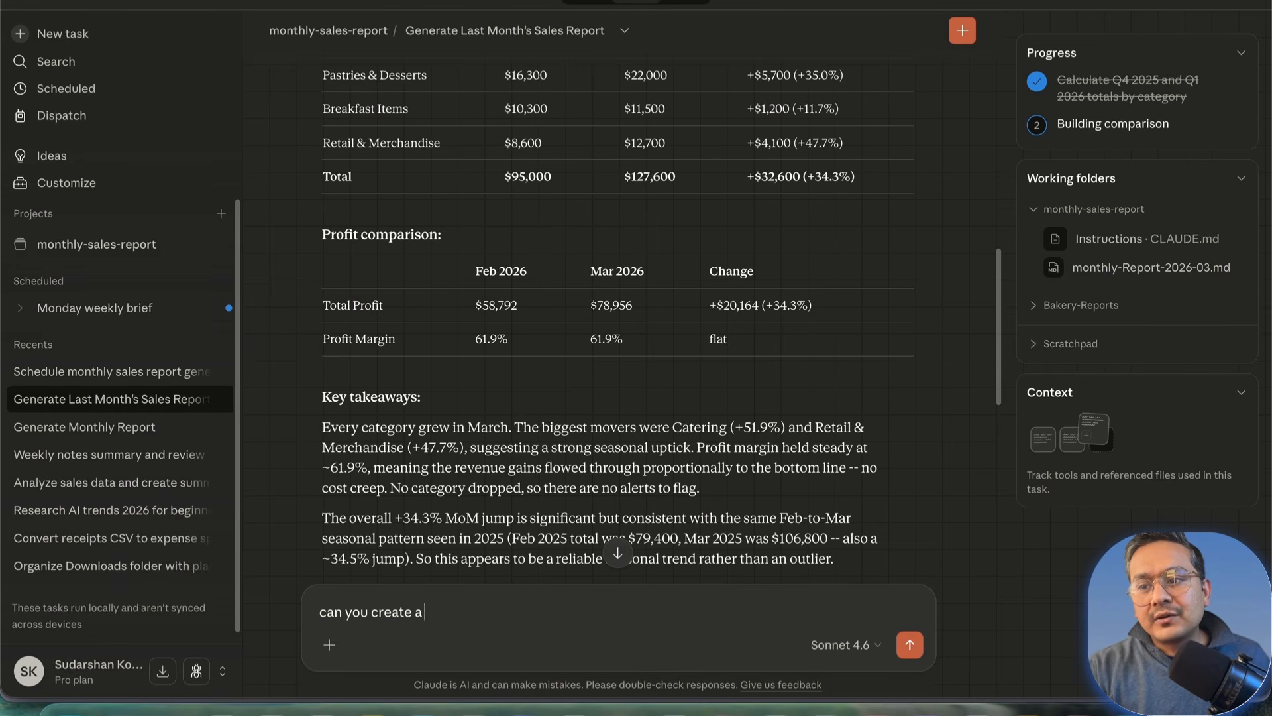
pyautogui.write('diagram about ')
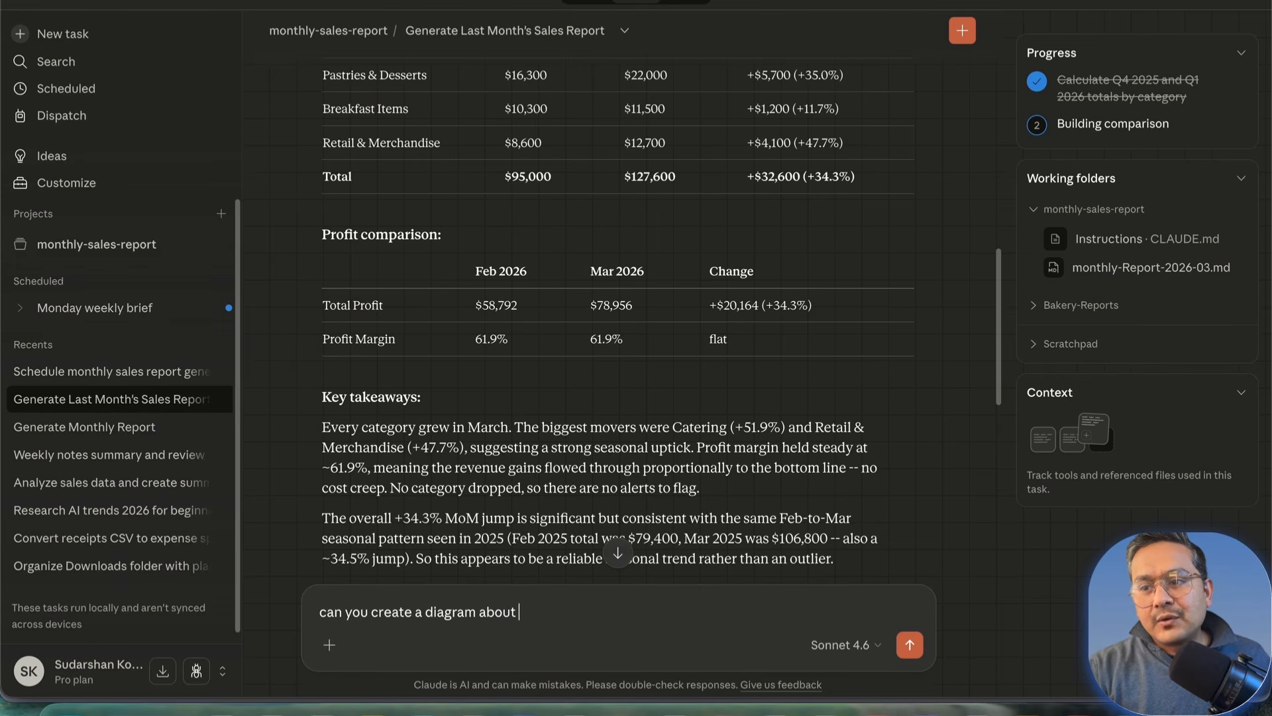
pyautogui.write('his report comparision')
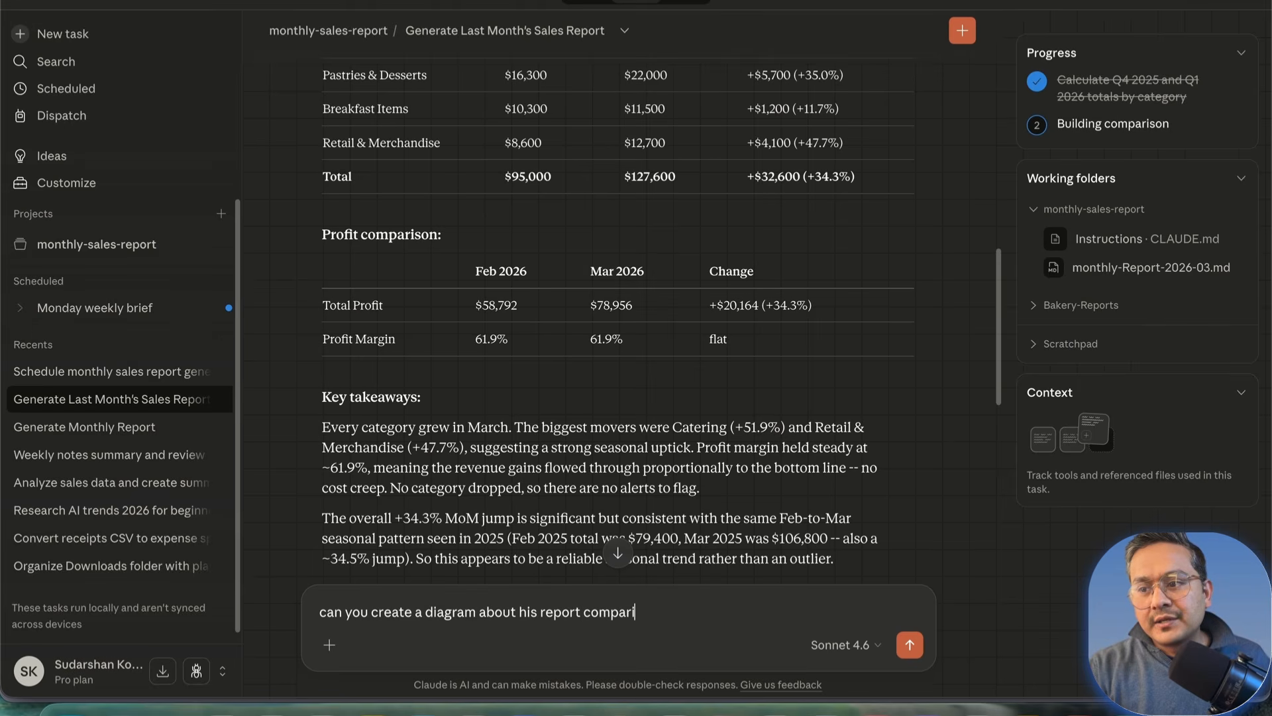
pyautogui.press('Return')
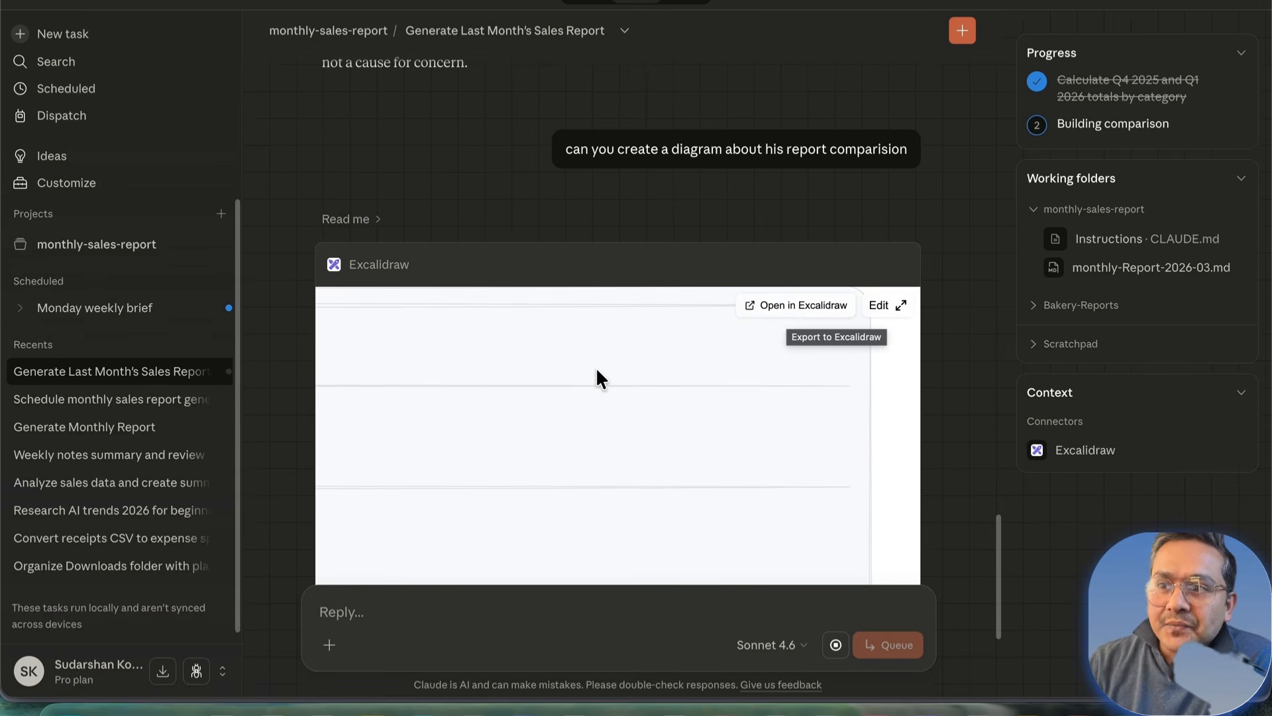
# Step: Expand the Sunrise Bakery Q4 2025 vs Q1 2026 chart into the Excalidraw editor using Edit
pyautogui.scroll(-5, 594, 370)
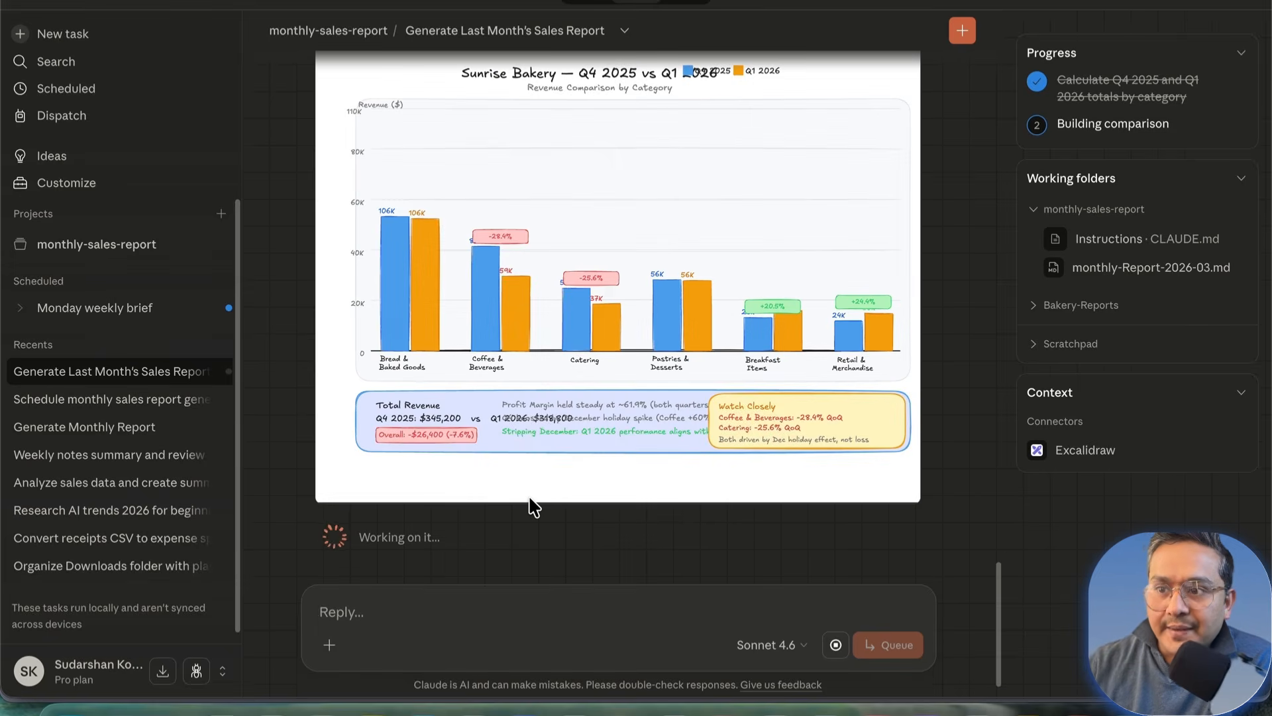
pyautogui.scroll(2, 782, 365)
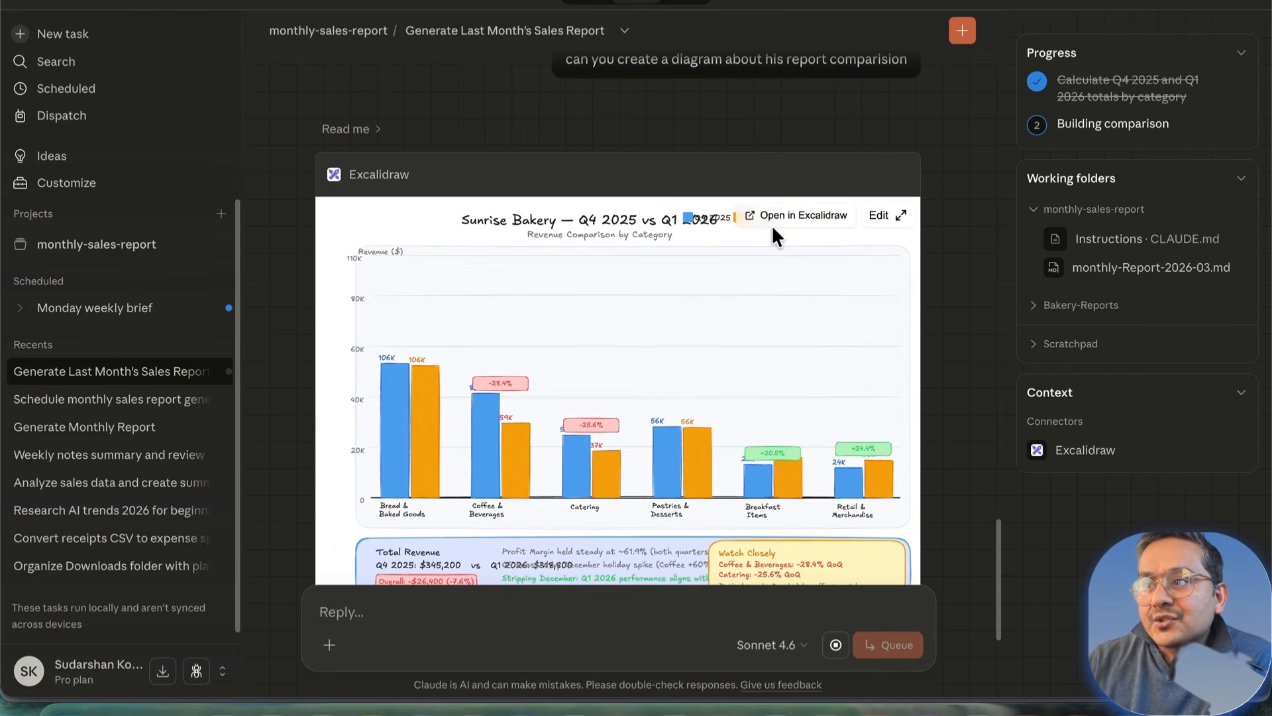
pyautogui.click(879, 215)
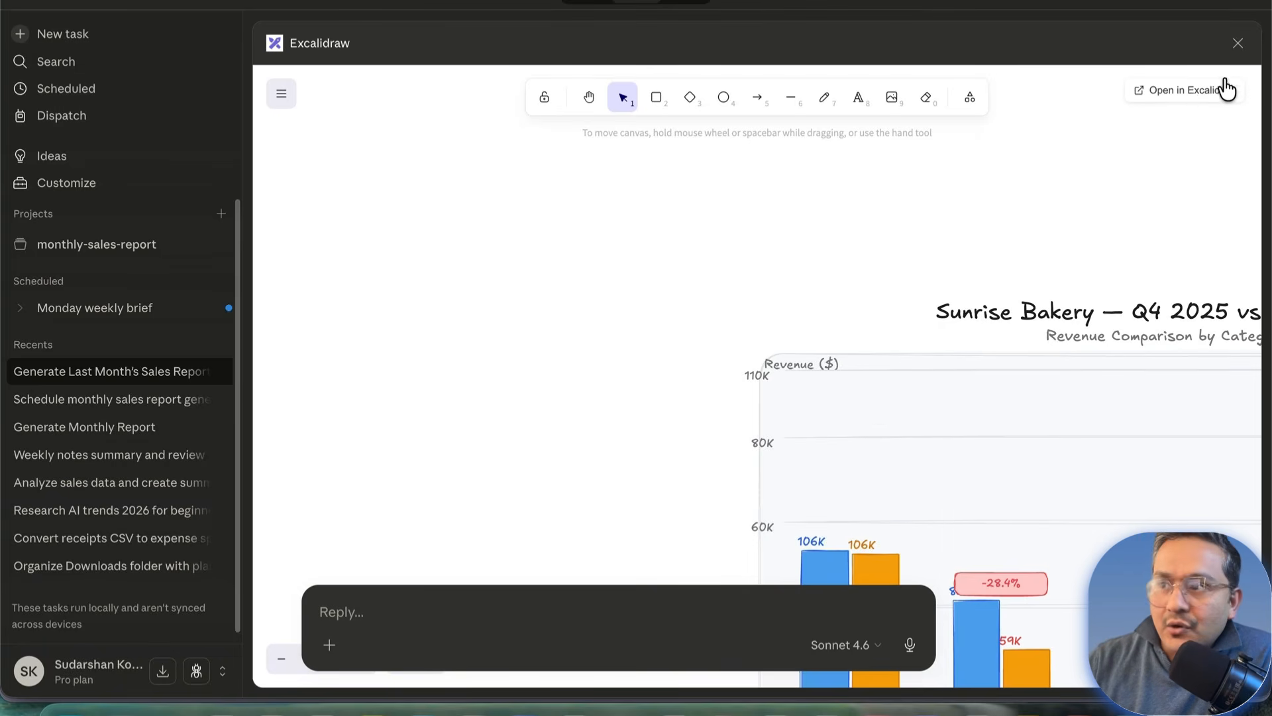
# Step: Close the Excalidraw overlay and scroll to the inline comparison chart and Claude's notes
pyautogui.click(1237, 44)
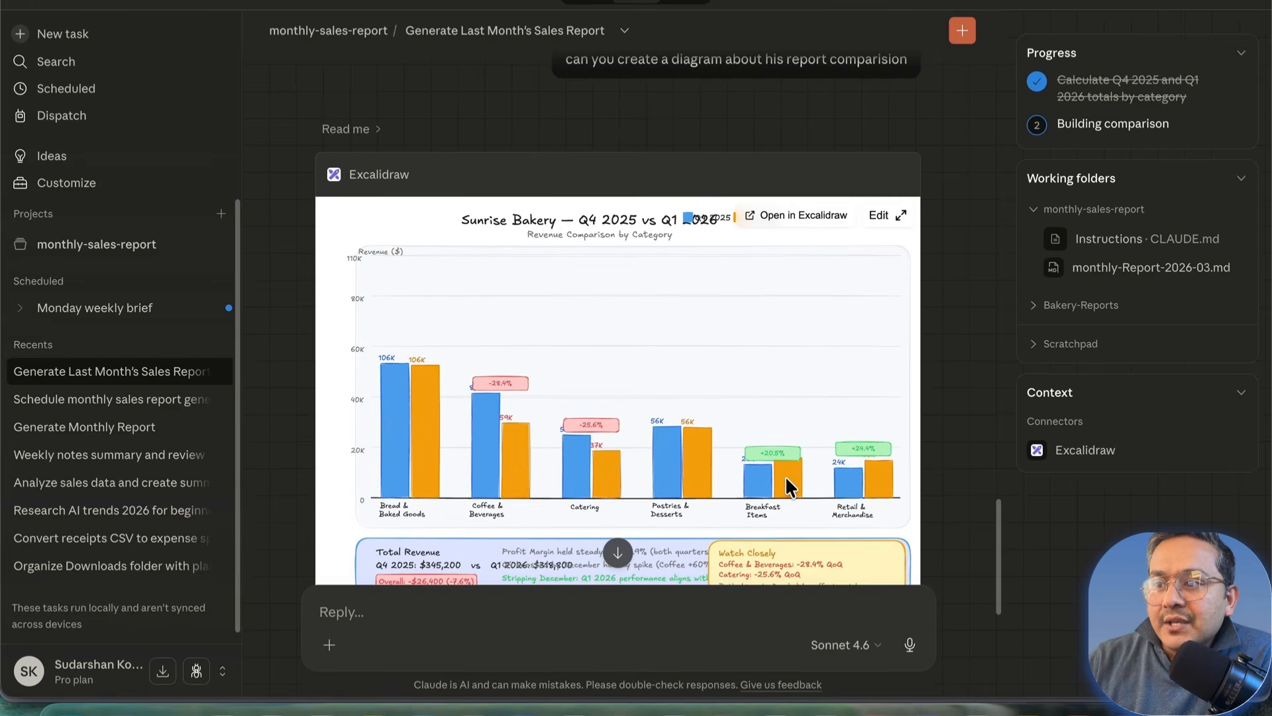
pyautogui.scroll(-3, 755, 406)
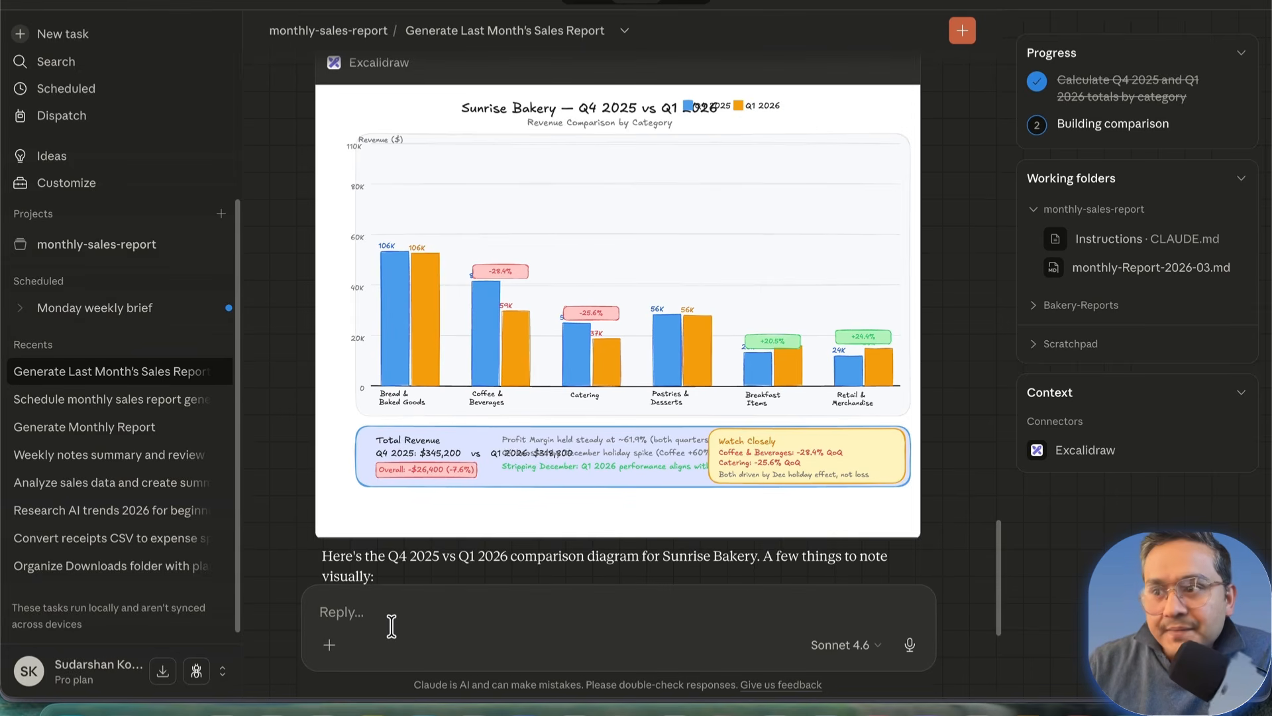
pyautogui.moveTo(1093, 469)
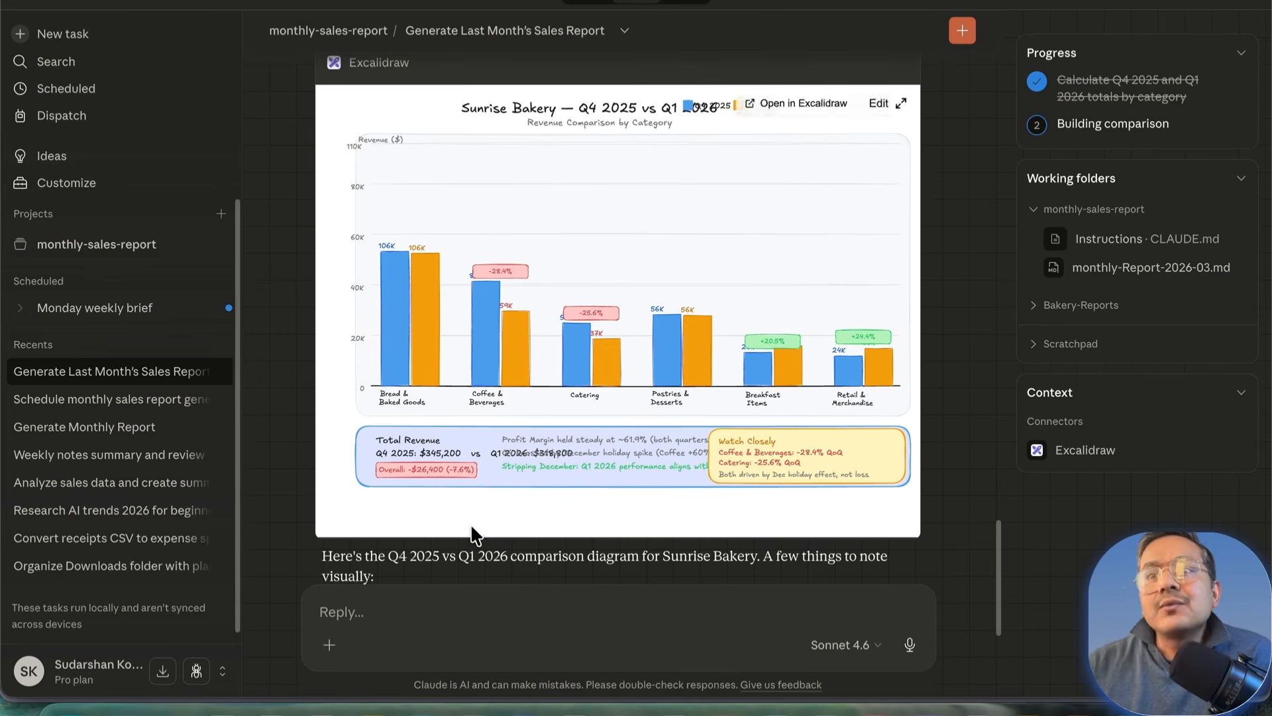
pyautogui.click(112, 686)
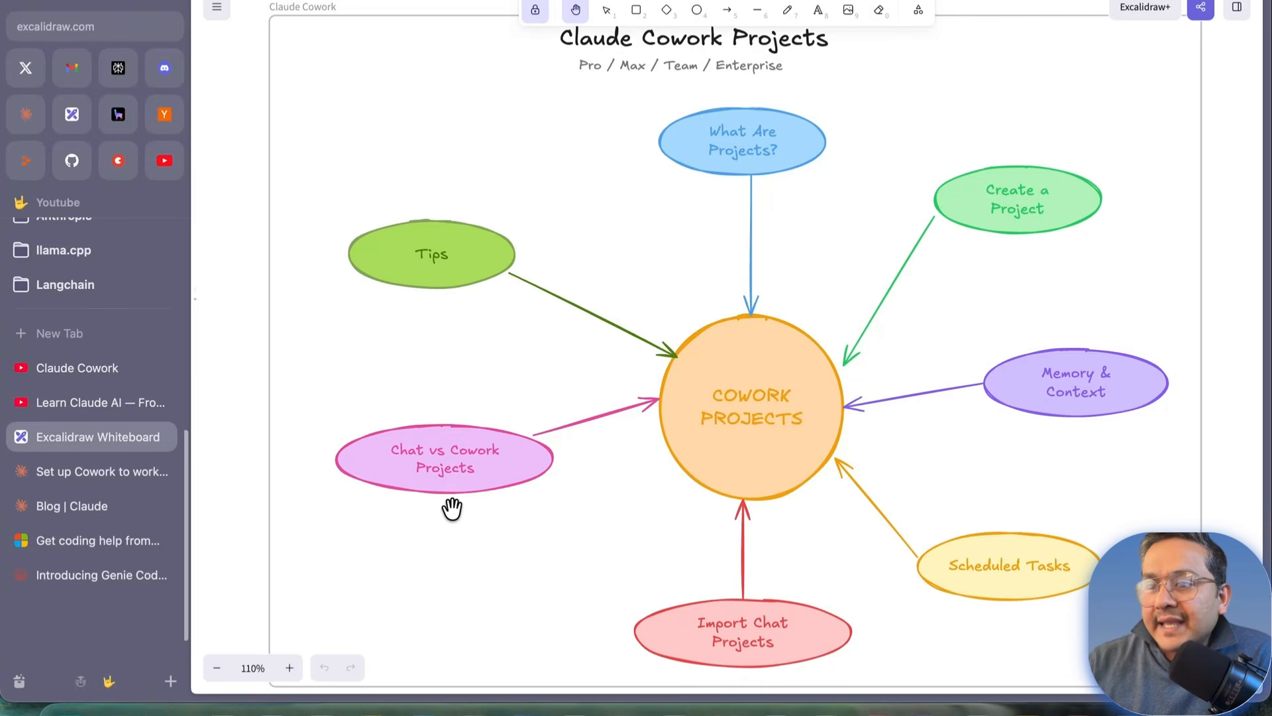
pyautogui.moveTo(320, 704)
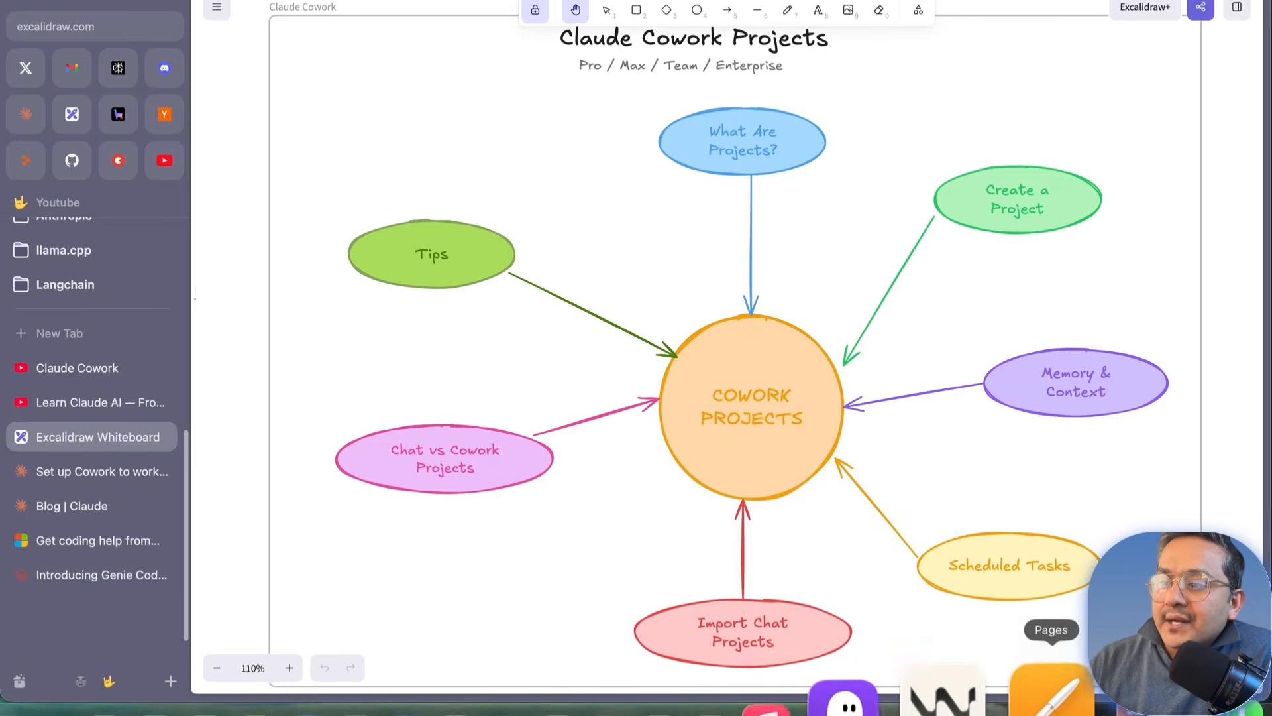
pyautogui.click(1073, 696)
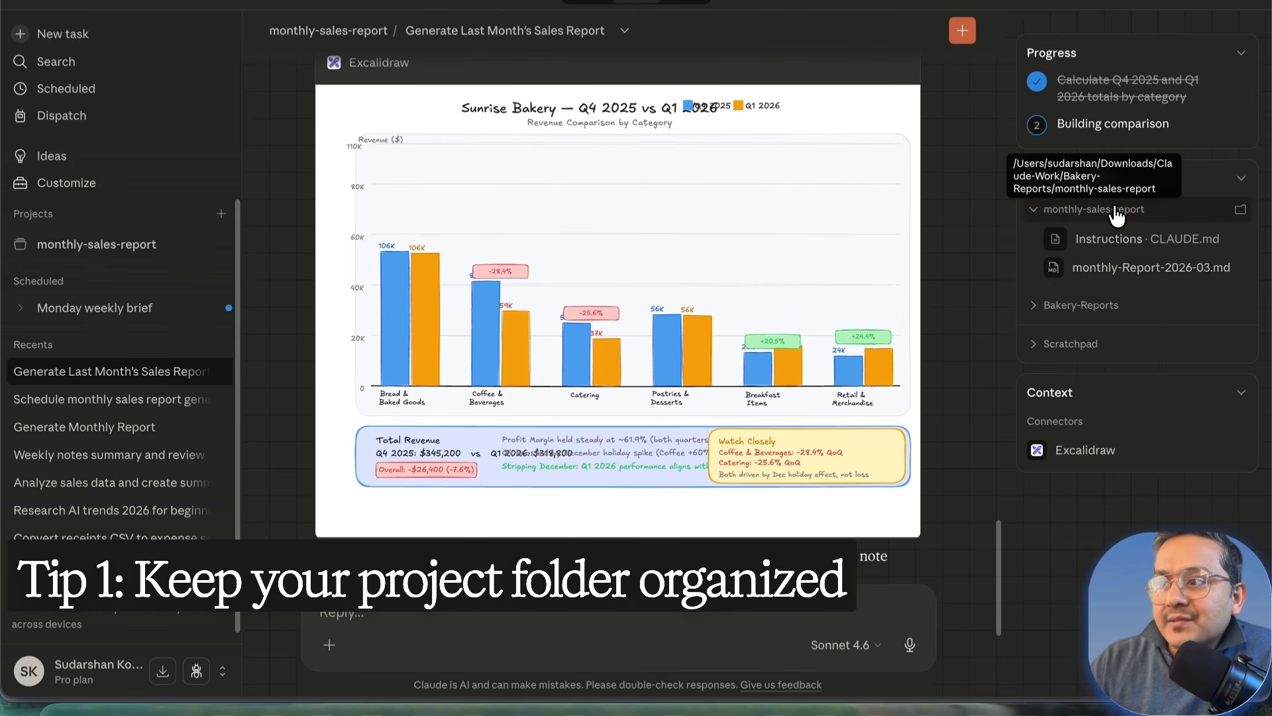
# Step: Expand Bakery-Reports under Working folders, then go to the monthly-sales-report project page
pyautogui.click(1067, 305)
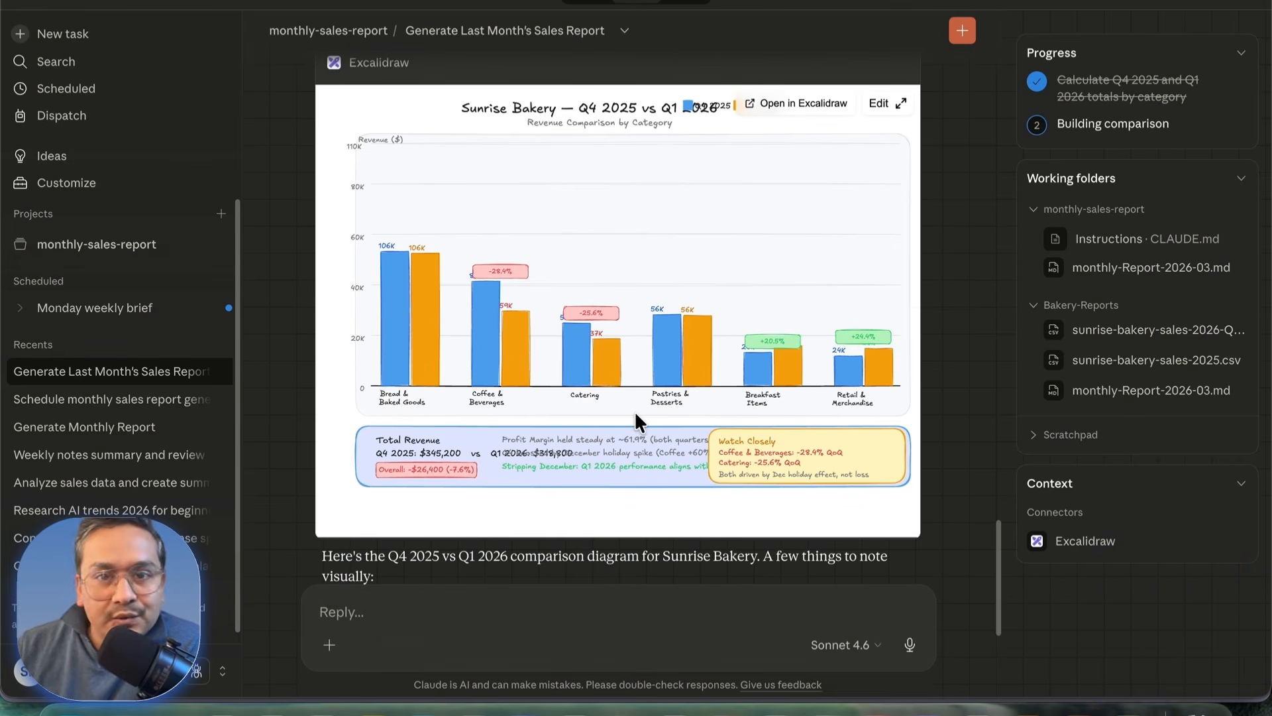
pyautogui.scroll(10, 530, 331)
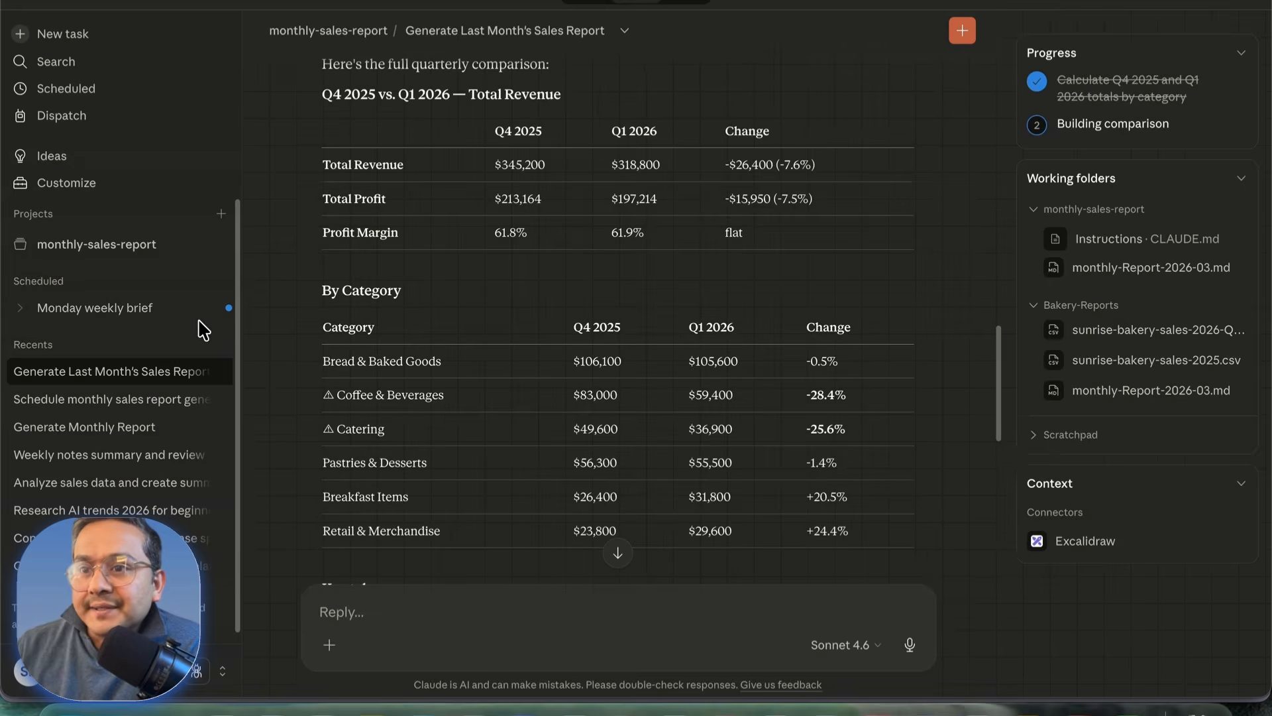
pyautogui.click(125, 246)
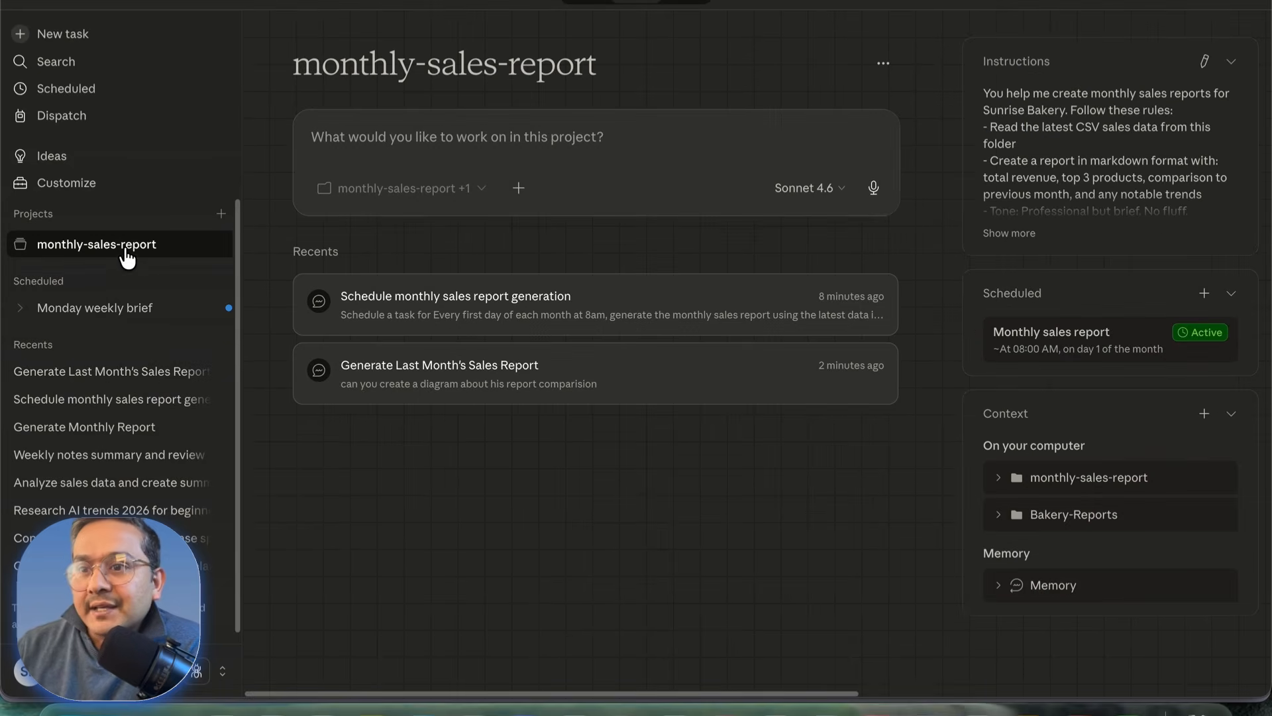
# Step: With Memory expanded, ask Claude: 'my April month target is300k, save it in memory'
pyautogui.click(1008, 593)
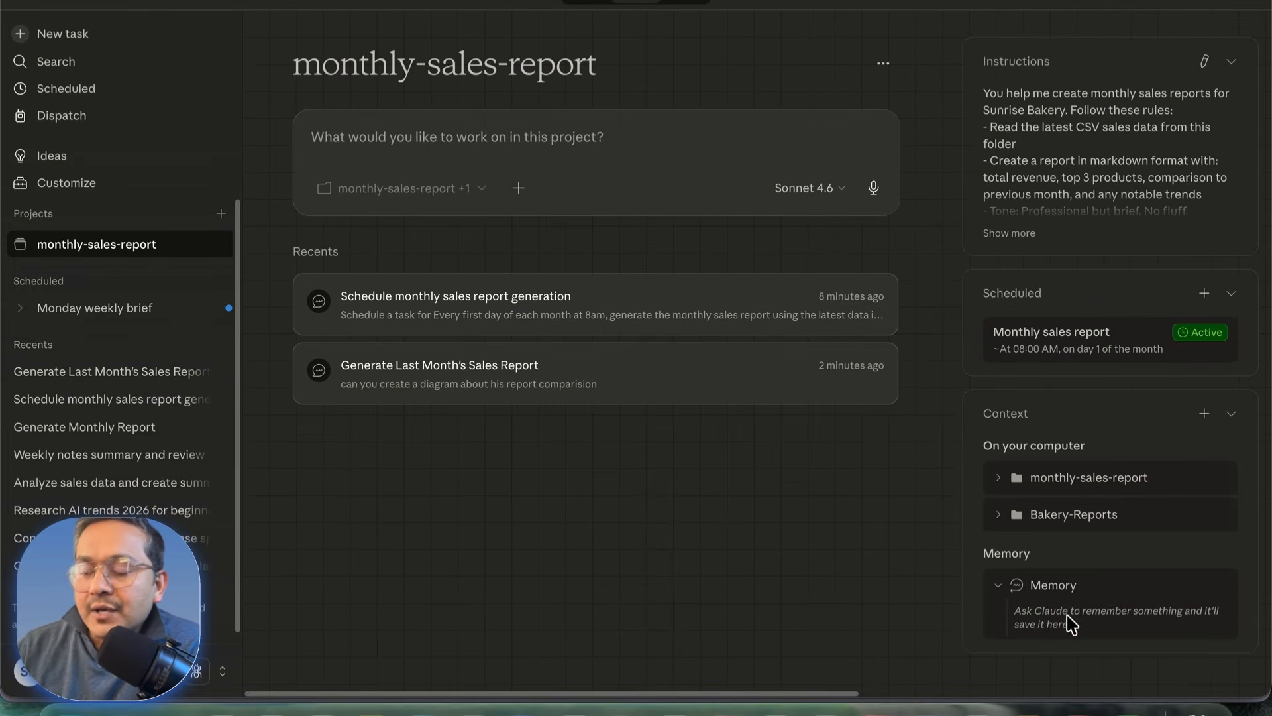
pyautogui.click(580, 144)
pyautogui.write('my')
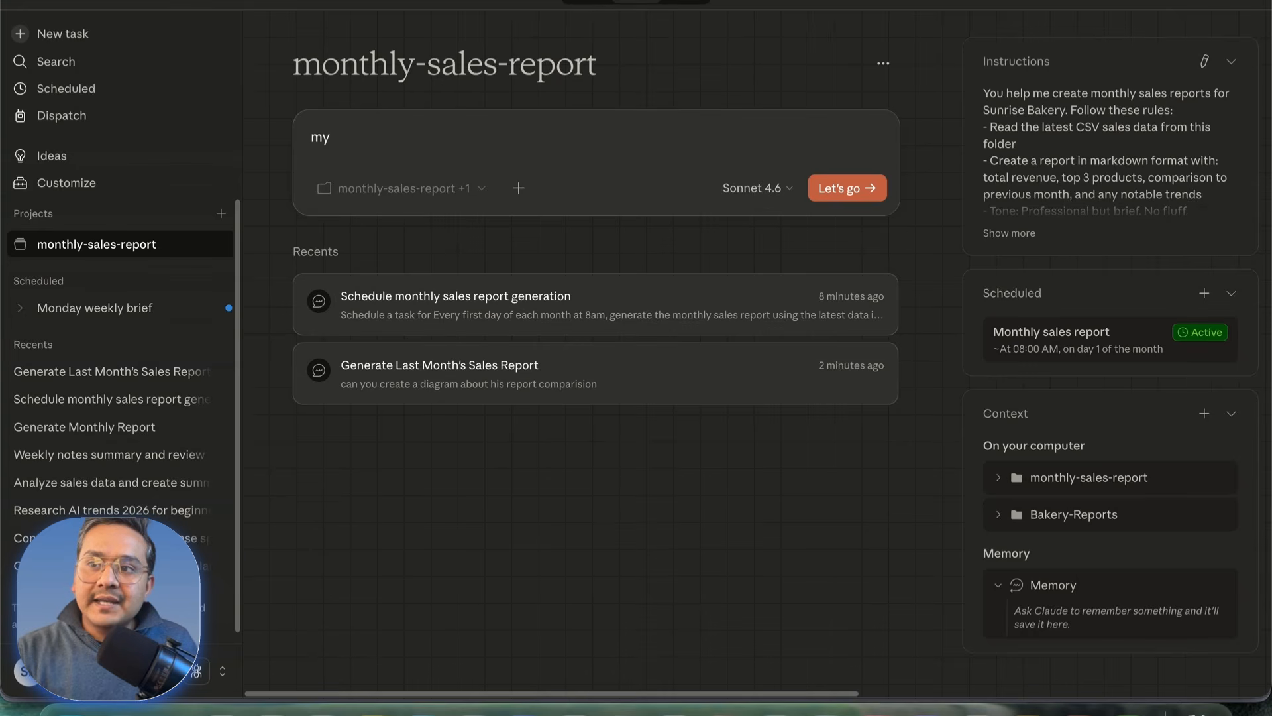
pyautogui.write(' April month tar')
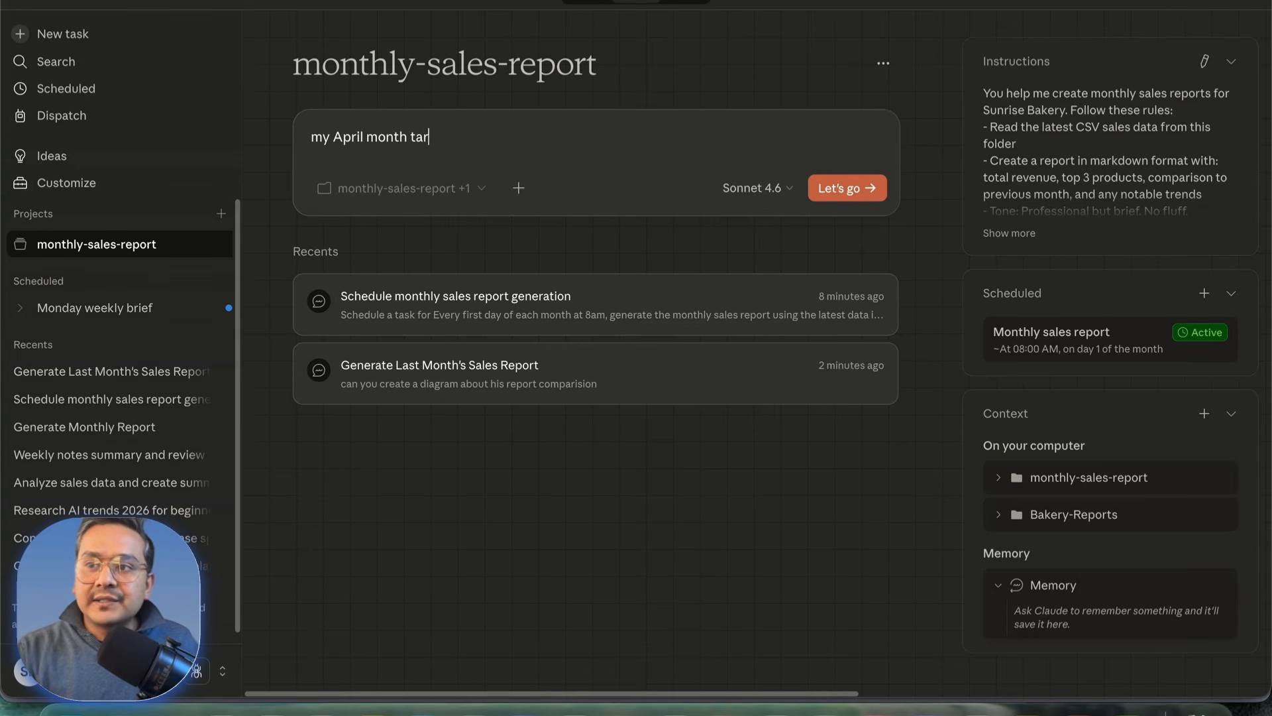
pyautogui.write('get is300')
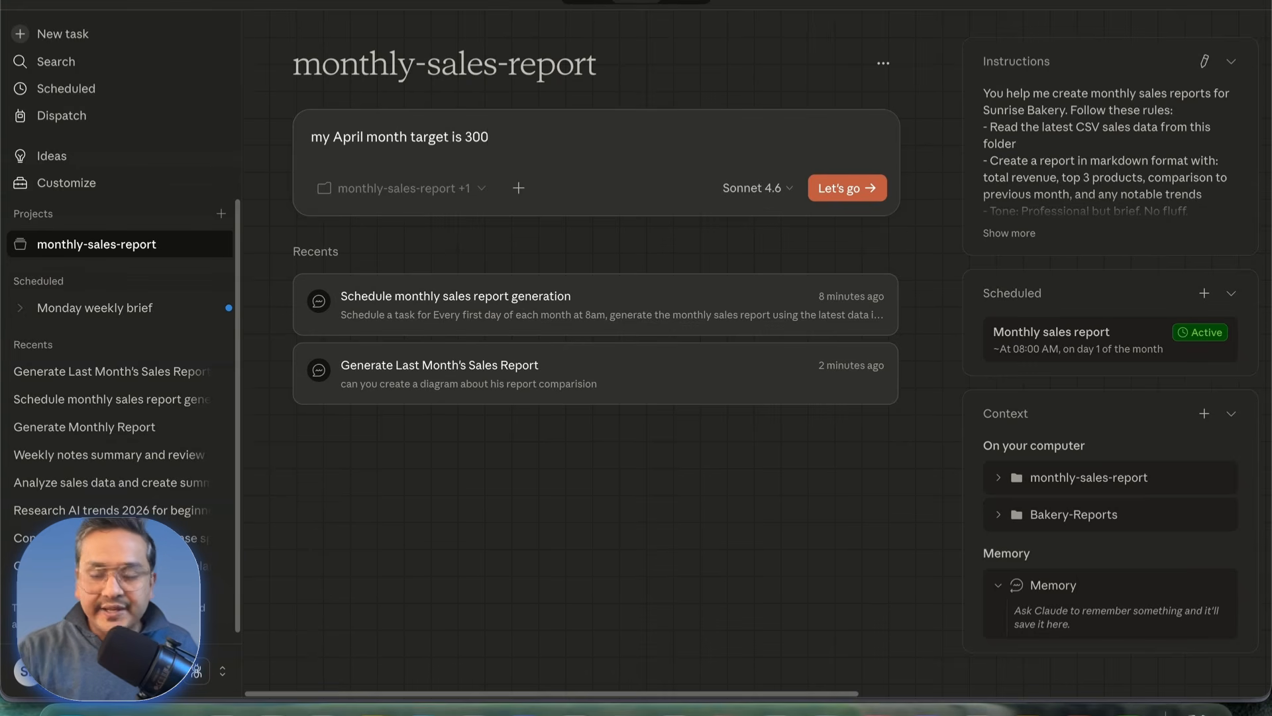
pyautogui.write('k, save it in memory')
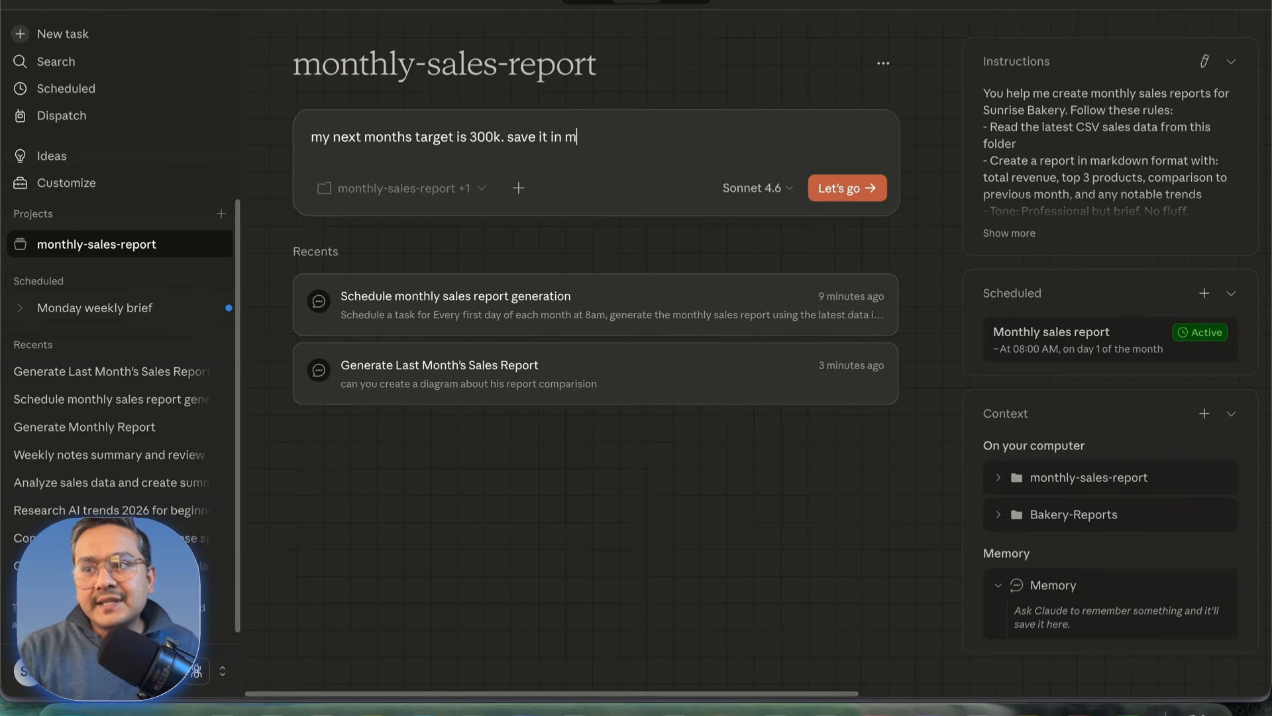
pyautogui.press('Return')
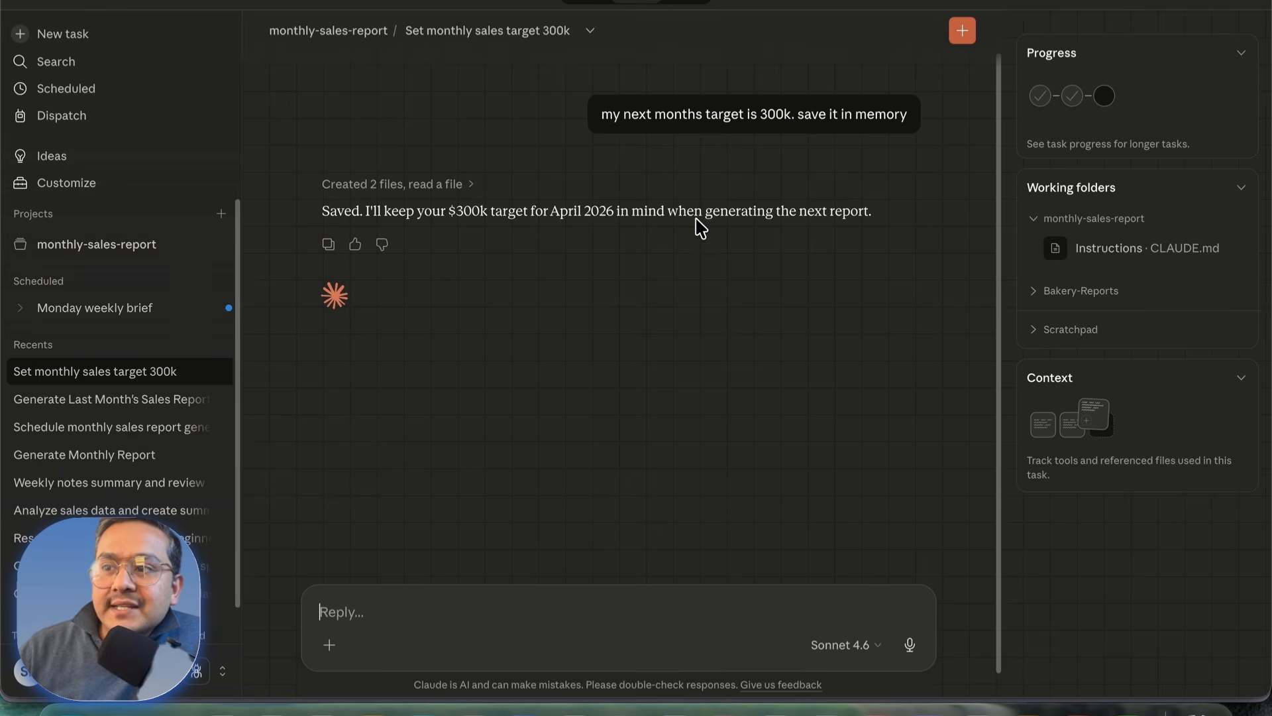
# Step: On the project page, preview and close MEMORY.md and project_sales_target.md under Memory
pyautogui.click(84, 246)
pyautogui.click(1008, 588)
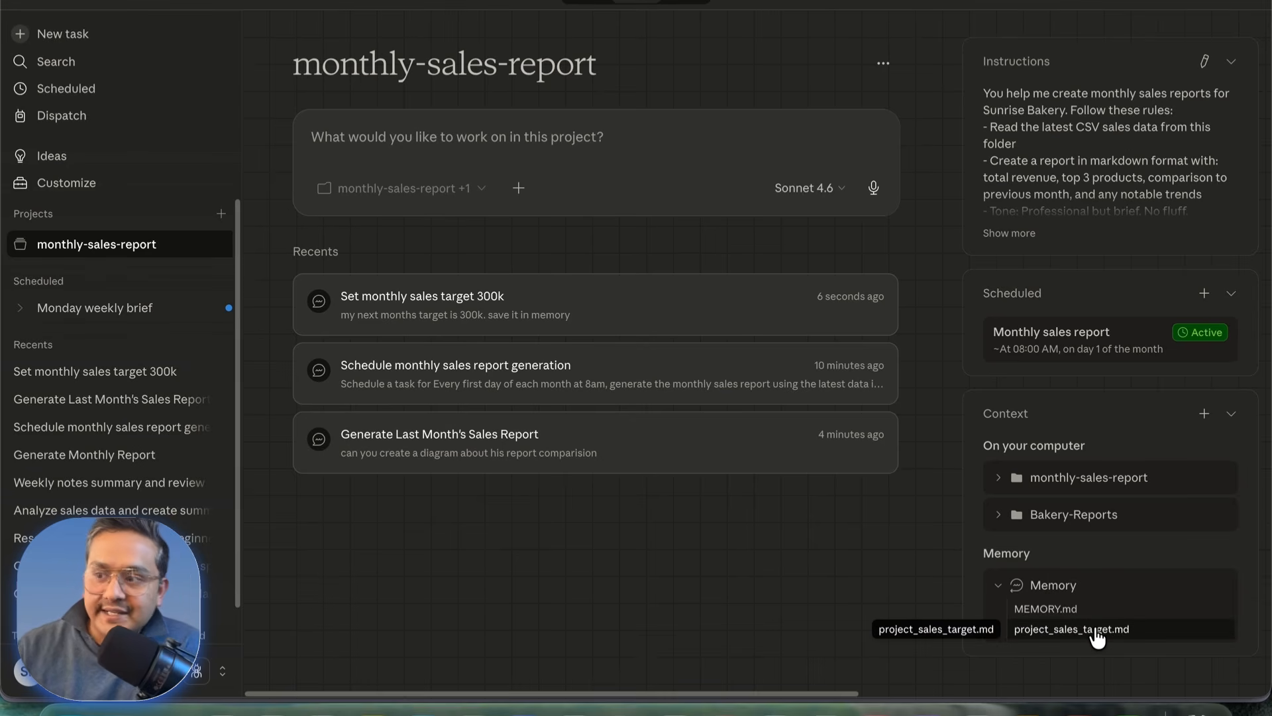
pyautogui.click(1072, 609)
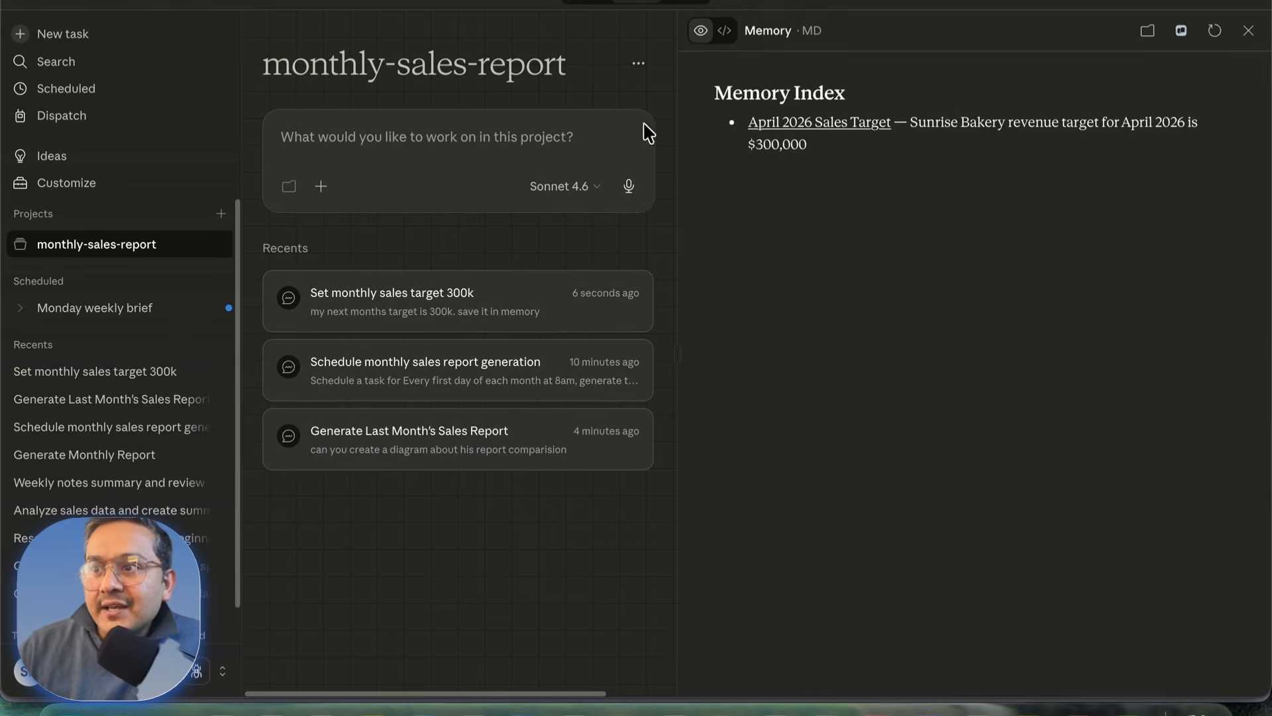
pyautogui.click(1249, 30)
pyautogui.click(1082, 631)
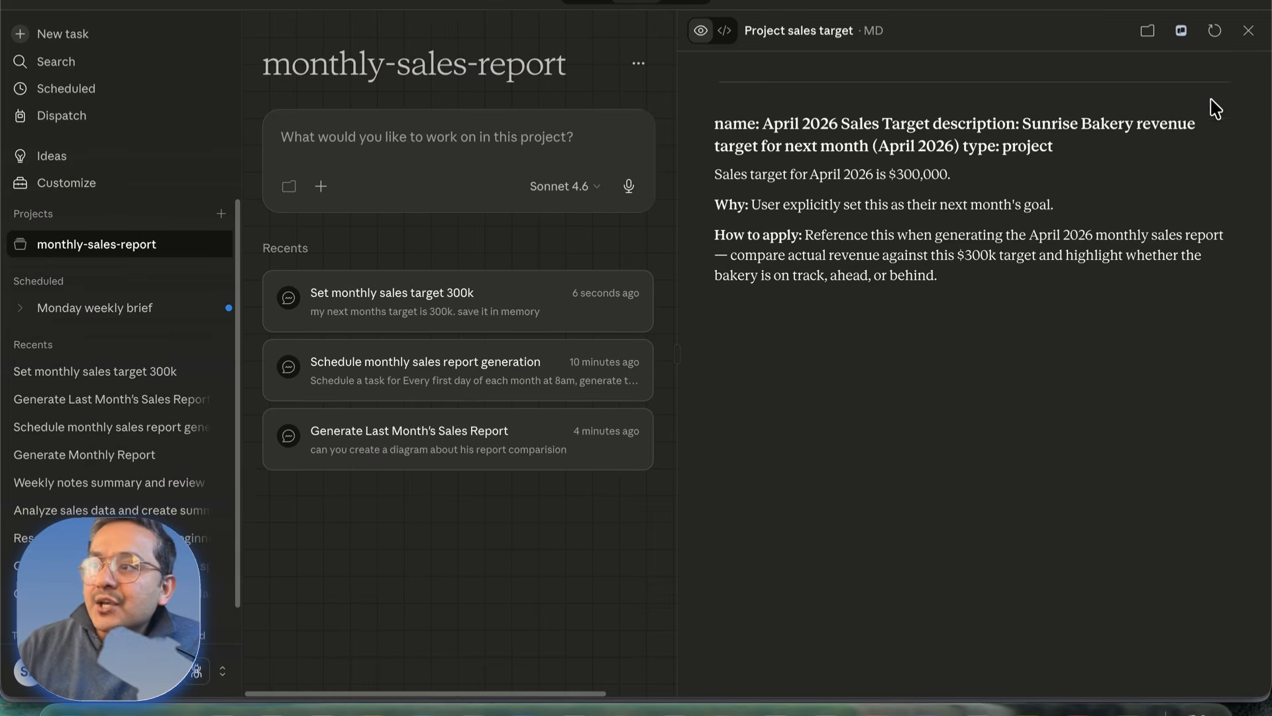
pyautogui.click(1248, 30)
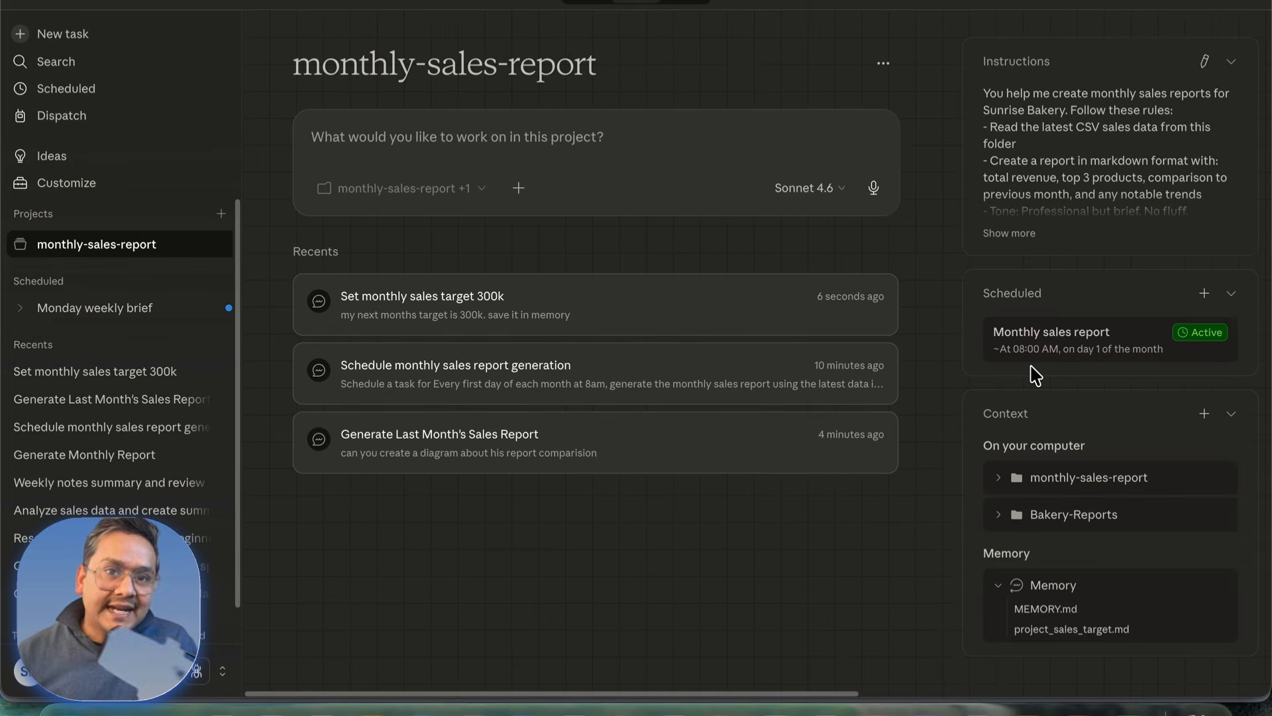